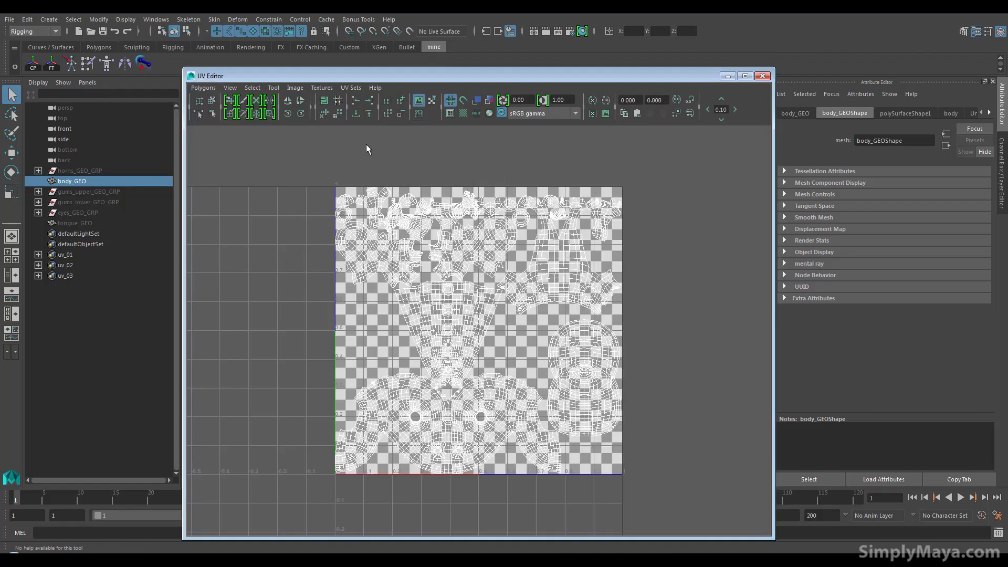
Dim the UV background image and place the UV Editor window beside the viewport
click(274, 87)
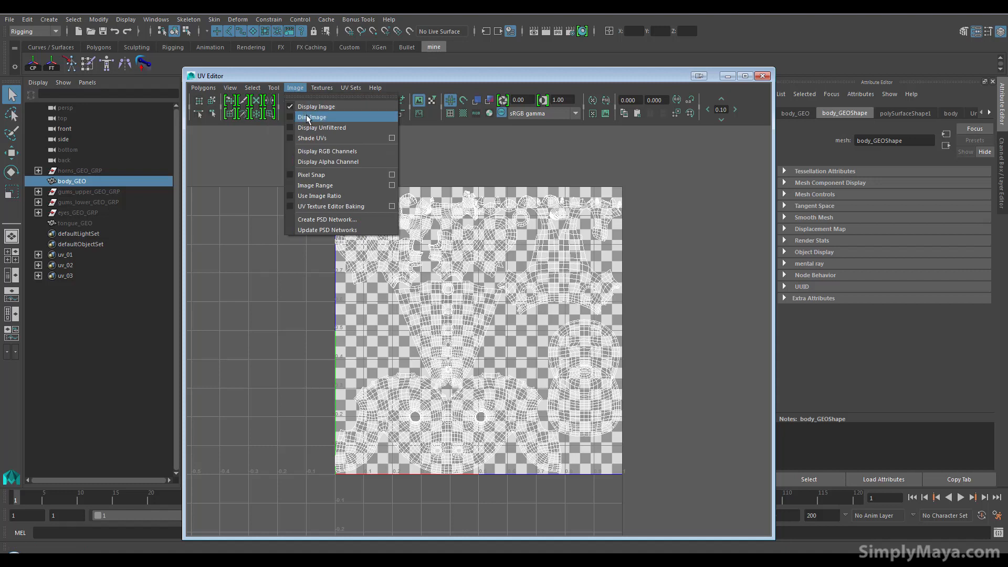
click(306, 117)
alt+middle_drag(412, 286, 409, 277)
alt+right_drag(409, 277, 533, 323)
alt+middle_drag(507, 339, 456, 352)
drag(479, 77, 750, 65)
Select the mouth interior's UV shell and isolate it in the viewport
right_drag(697, 271, 661, 256)
click(851, 374)
alt+middle_drag(403, 282, 245, 310)
scroll(360, 326, up, 6)
alt+drag(360, 326, 367, 331)
alt+middle_drag(352, 318, 377, 346)
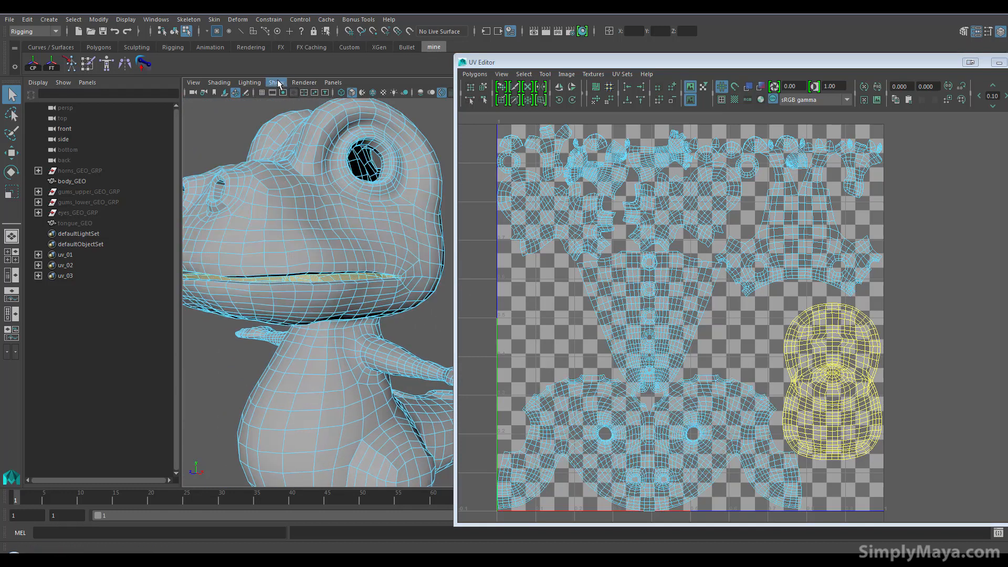
click(277, 83)
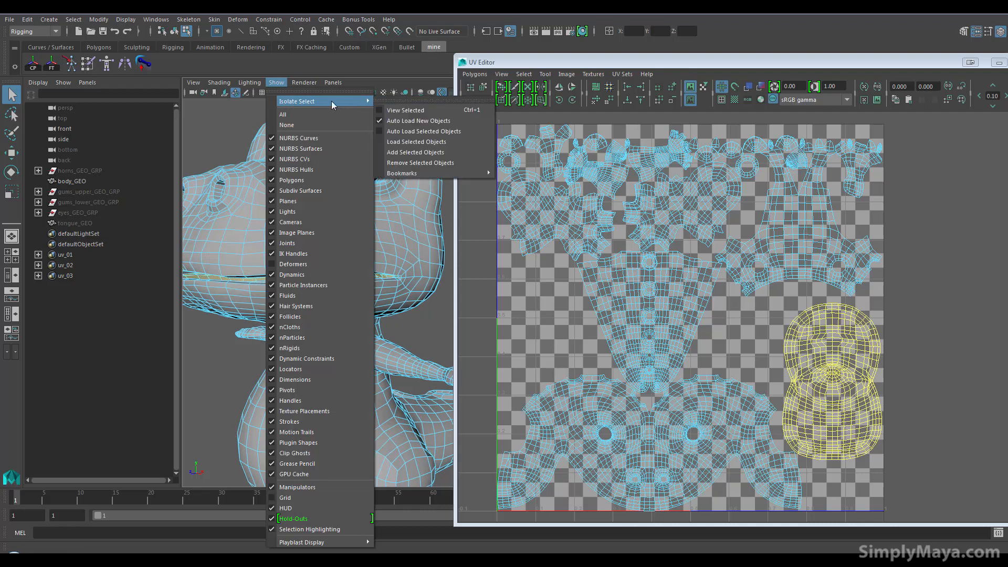
mouse_move(333, 102)
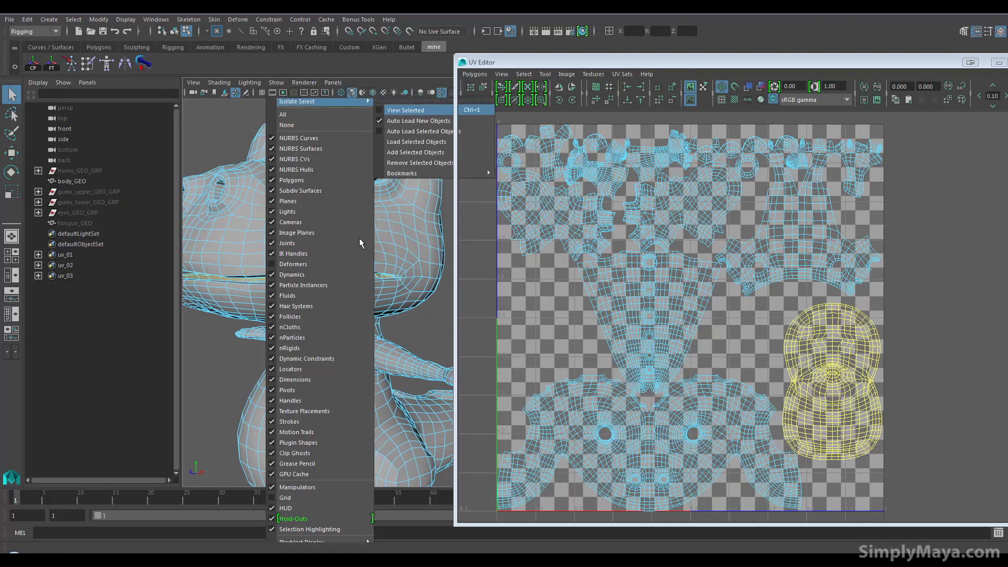
key(ctrl+1)
alt+drag(333, 241, 337, 270)
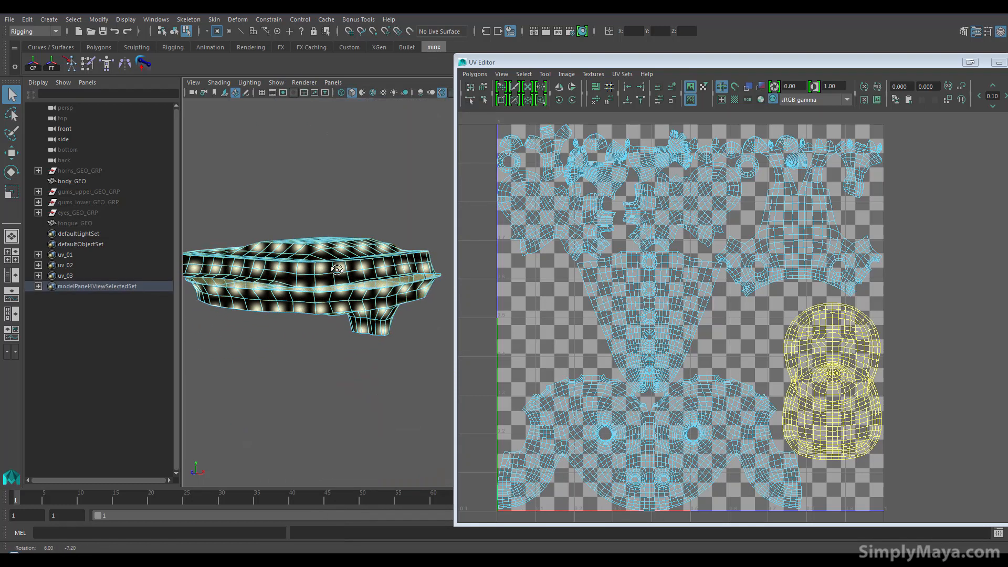
Display the checker texture on the isolated mouth interior and inspect the pattern for stretching from several angles
click(734, 99)
mouse_move(412, 277)
alt+mouse_down()
mouse_move(411, 254)
mouse_move(403, 288)
alt+mouse_up()
alt+middle_drag(403, 288, 338, 259)
alt+right_drag(338, 259, 366, 281)
alt+drag(365, 280, 409, 228)
alt+middle_drag(375, 236, 347, 258)
alt+drag(346, 258, 394, 260)
alt+middle_drag(367, 256, 299, 254)
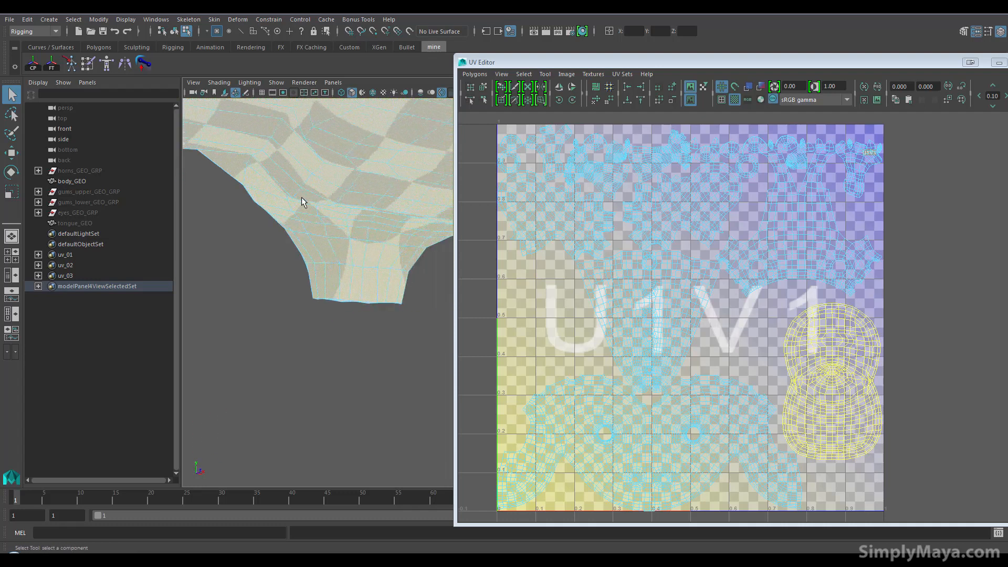
alt+drag(311, 260, 360, 266)
alt+middle_drag(361, 267, 228, 260)
alt+drag(228, 260, 326, 295)
alt+middle_drag(320, 293, 221, 285)
alt+drag(344, 263, 262, 236)
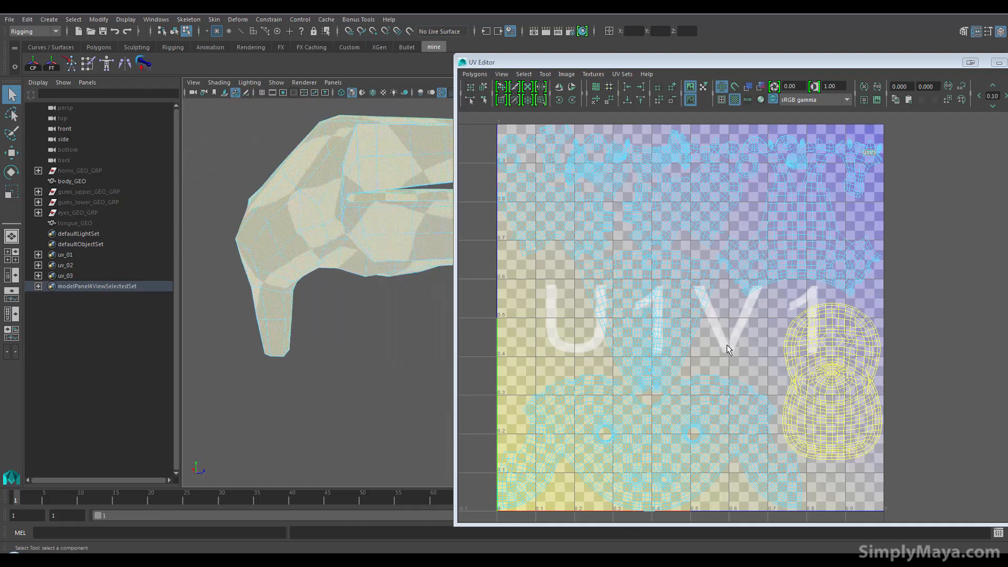
Deselect the mouth shell, hide the checker texture, and examine the narrow waist of the shell where its halves meet
click(771, 345)
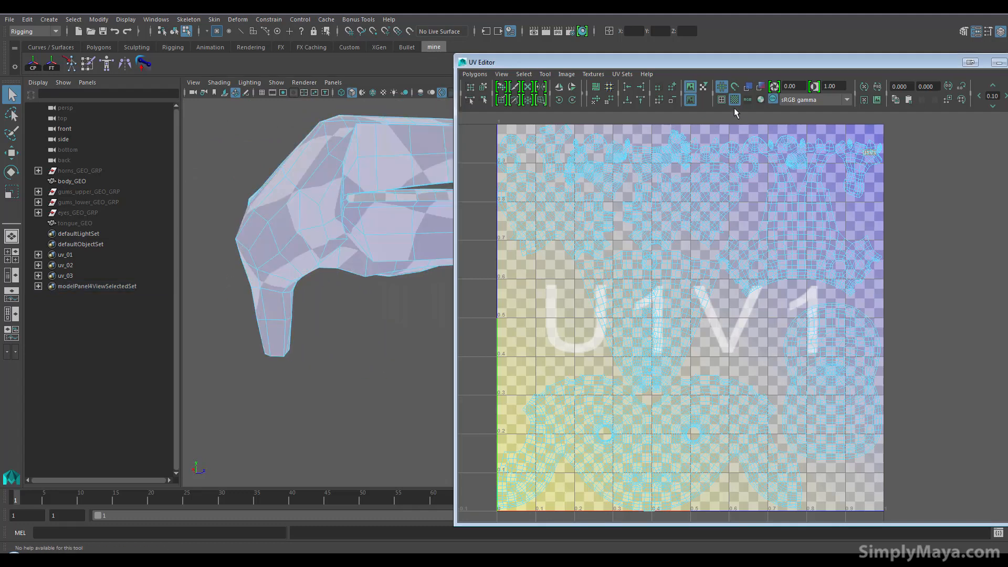
click(733, 100)
click(748, 292)
alt+middle_drag(752, 353, 622, 308)
alt+right_drag(622, 307, 829, 328)
alt+middle_drag(613, 374, 621, 328)
alt+right_drag(621, 328, 715, 322)
click(562, 291)
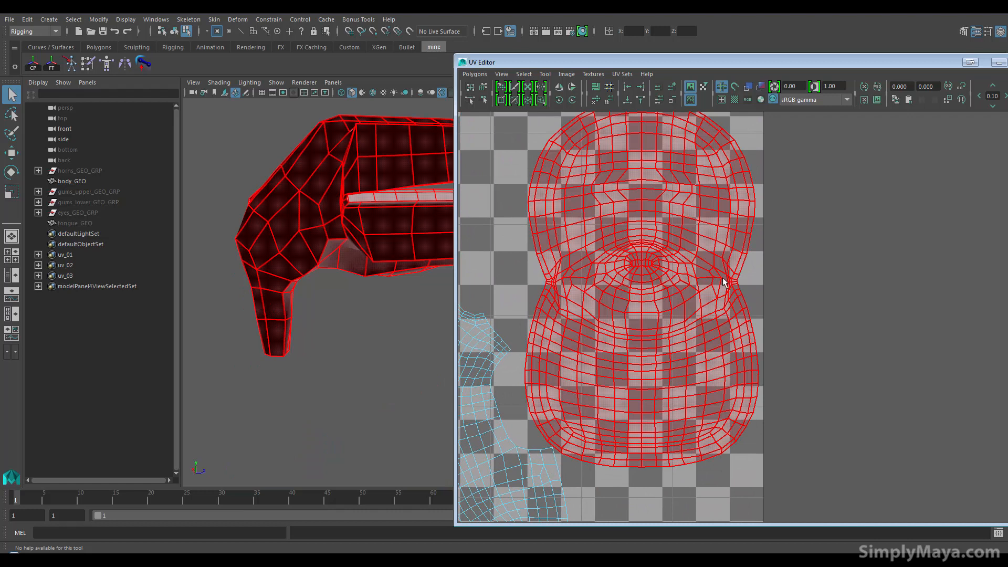
click(366, 335)
alt+drag(288, 350, 291, 290)
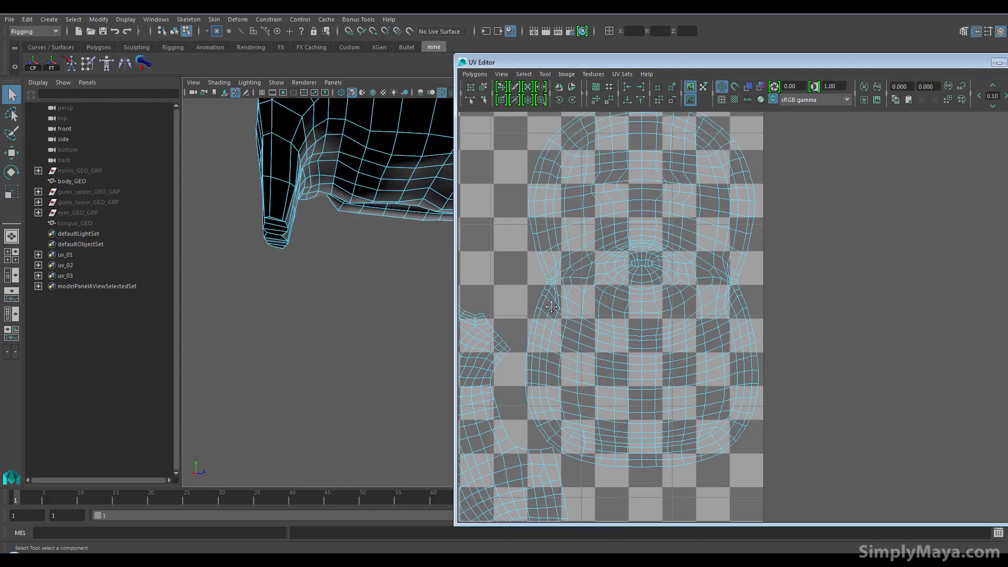
alt+middle_drag(558, 299, 542, 351)
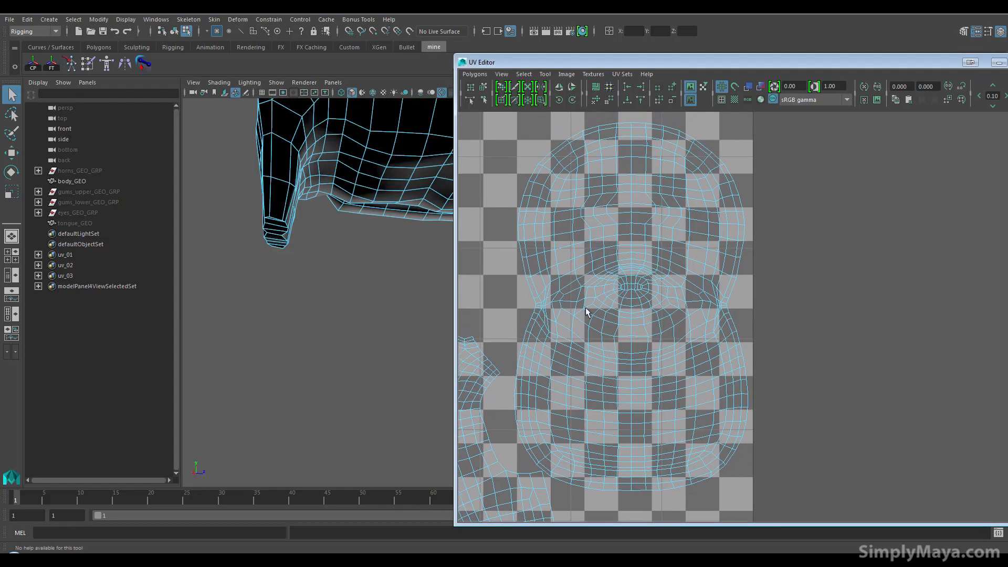
Cut the mouth shell's UVs with the Cut UV Tool, following the edges from the left waist corner across the throat opening
click(514, 88)
key(F10)
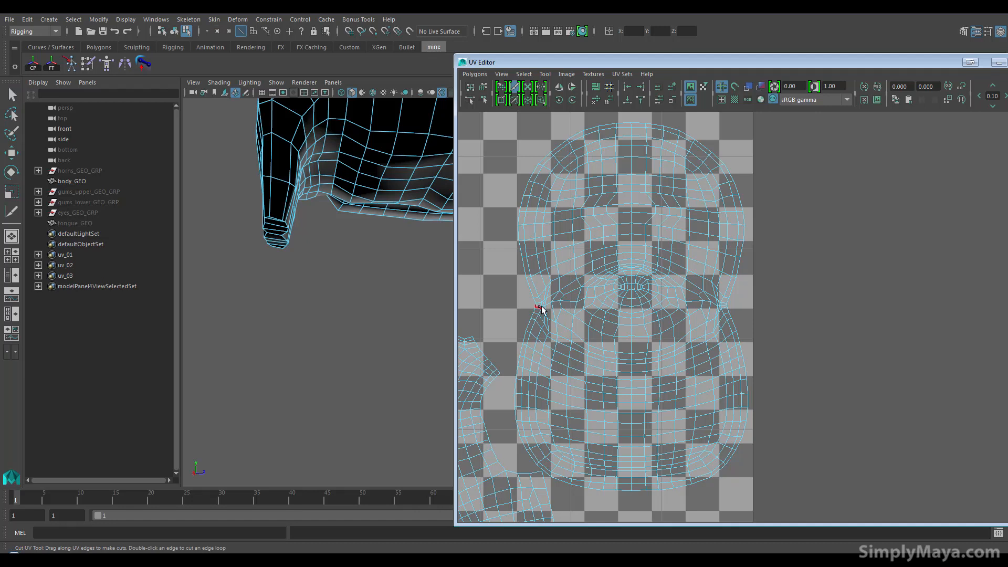
scroll(556, 344, up, 6)
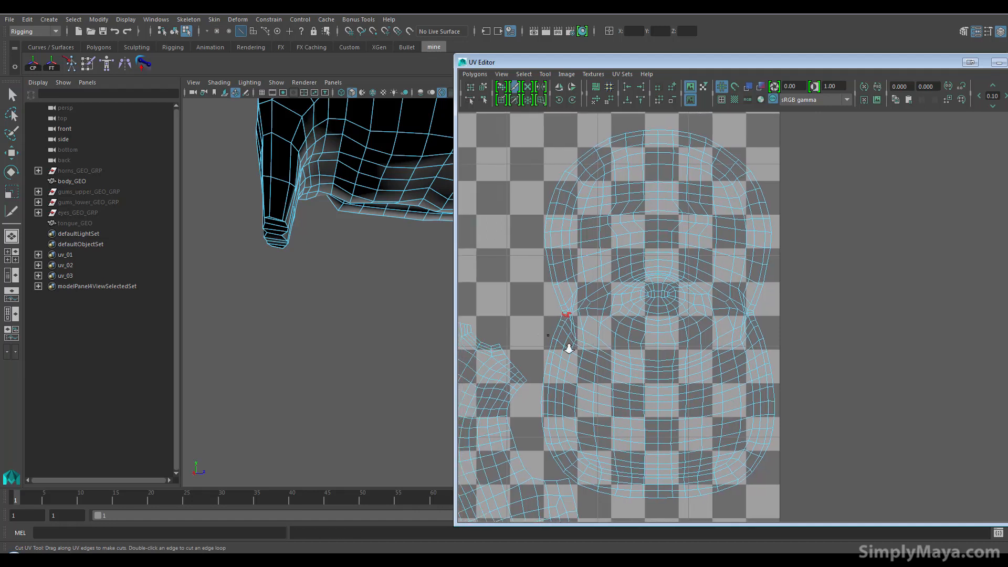
alt+middle_drag(640, 375, 684, 358)
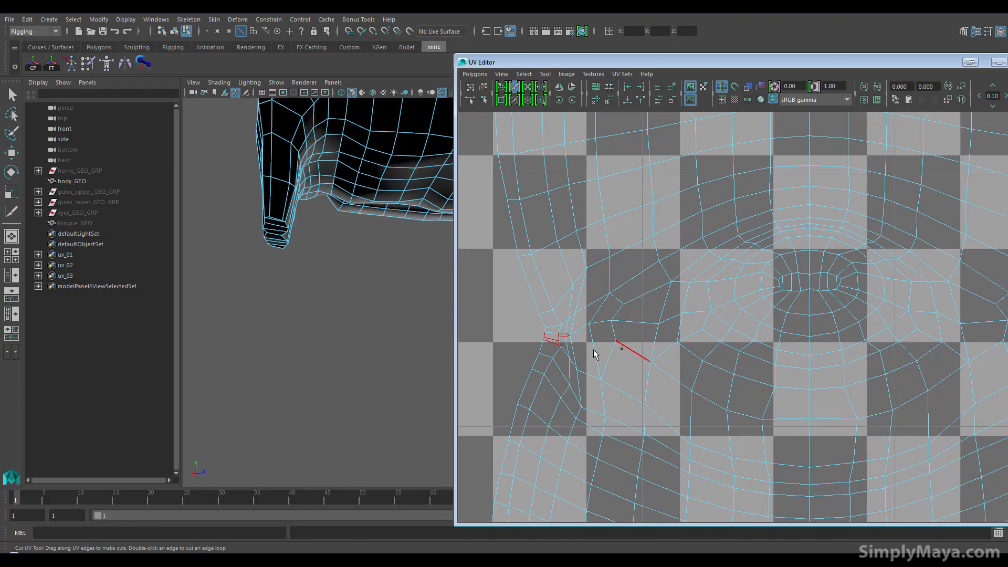
key(ctrl+z)
key(ctrl+z)
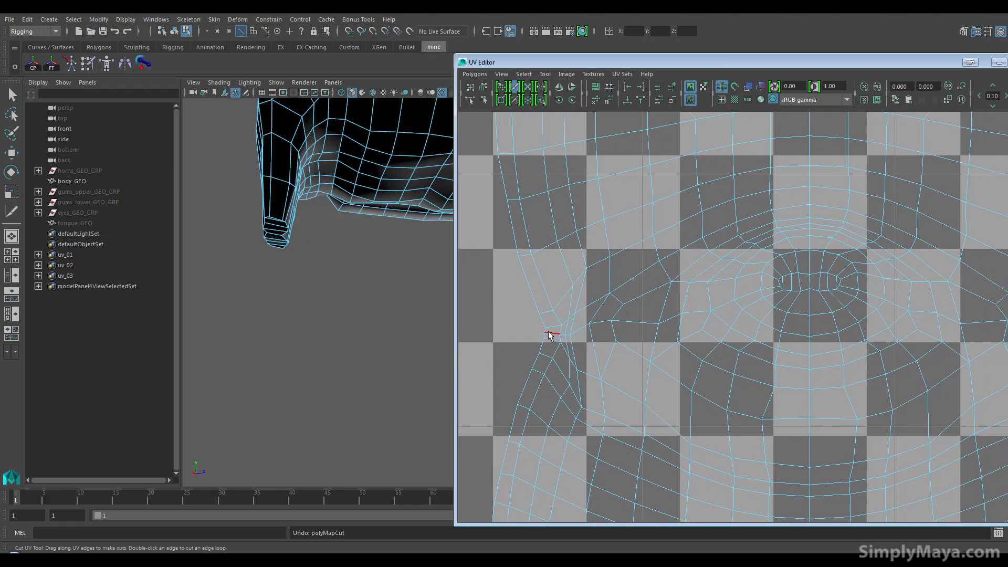
drag(543, 333, 554, 333)
mouse_move(601, 322)
mouse_down()
mouse_move(660, 324)
mouse_move(738, 298)
mouse_up()
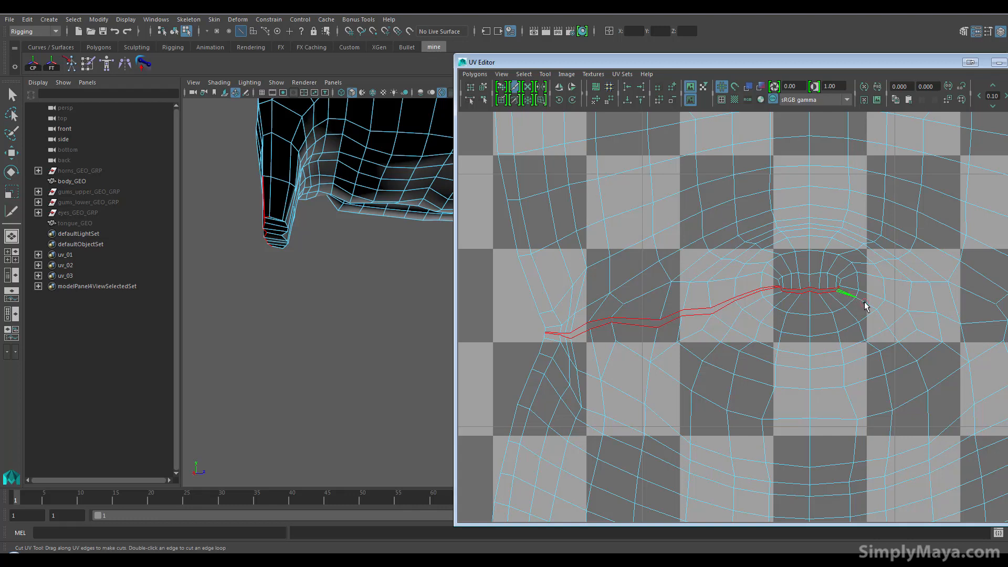
Sew the stray cut edge just beyond the right end of the throat opening with the Sew UV Tool
alt+middle_drag(830, 311, 732, 338)
alt+right_drag(690, 345, 819, 350)
alt+middle_drag(819, 351, 786, 376)
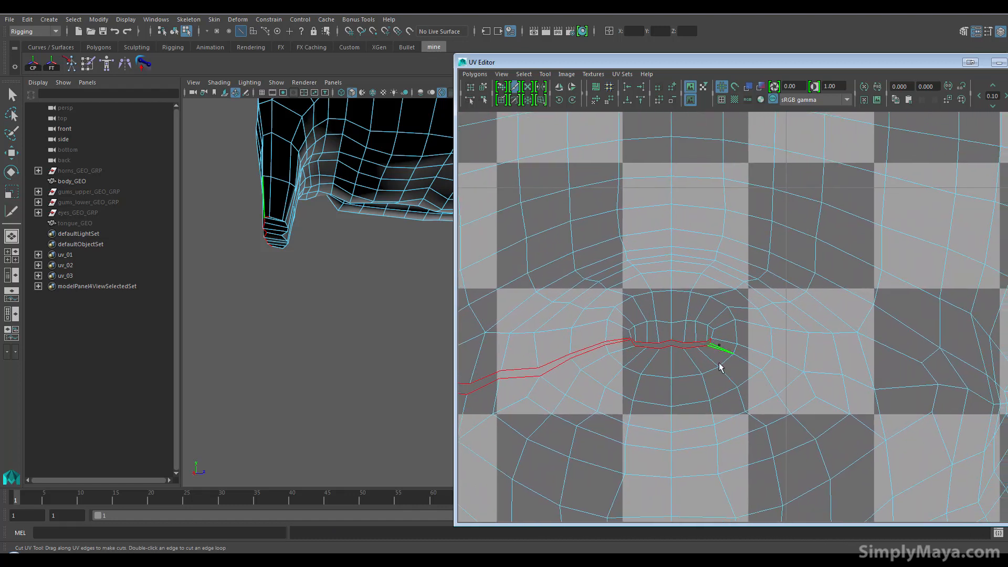
click(517, 100)
drag(570, 357, 723, 355)
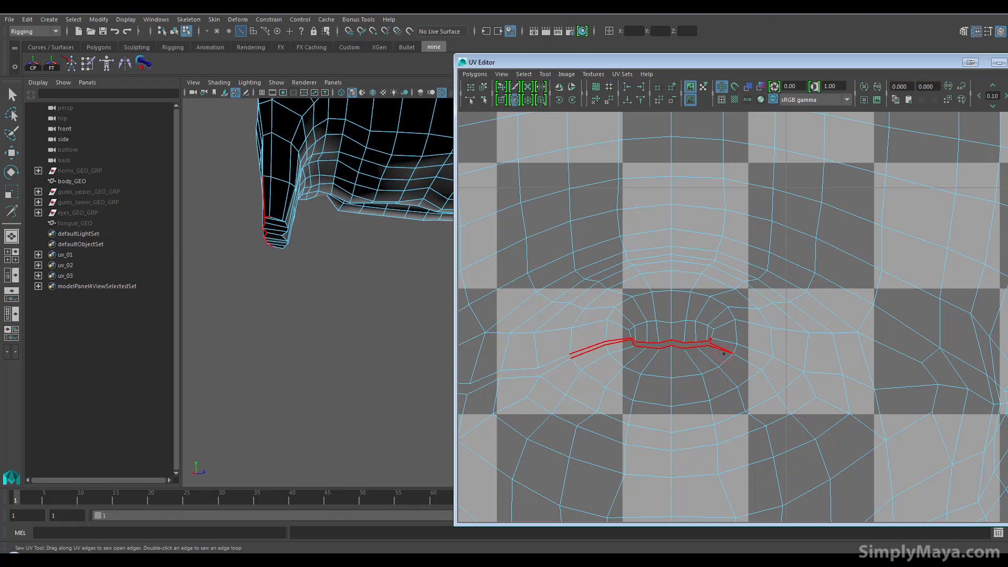
drag(723, 354, 723, 353)
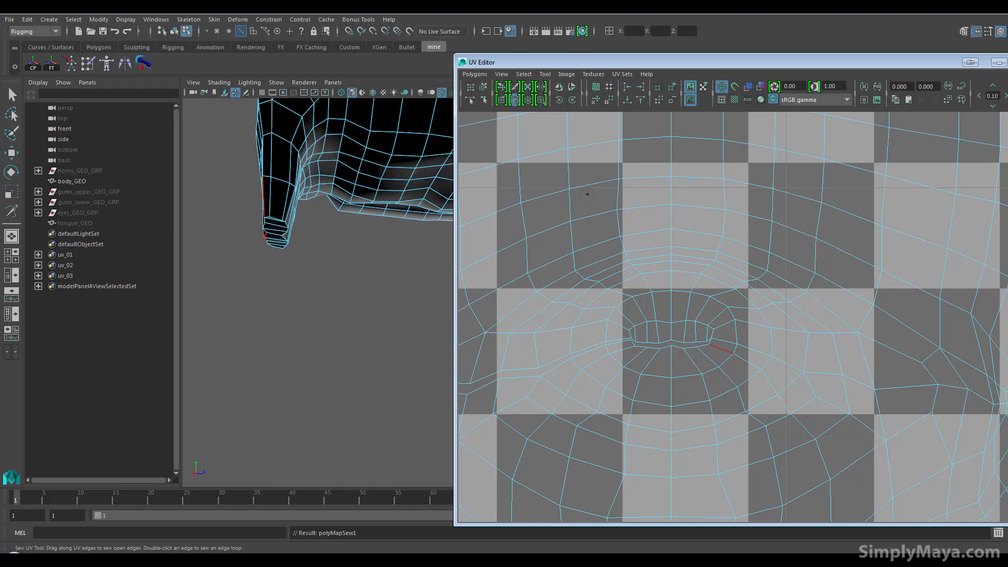
Cut the UV edges from the right end of the throat opening out to the shell's right waist corner
click(515, 86)
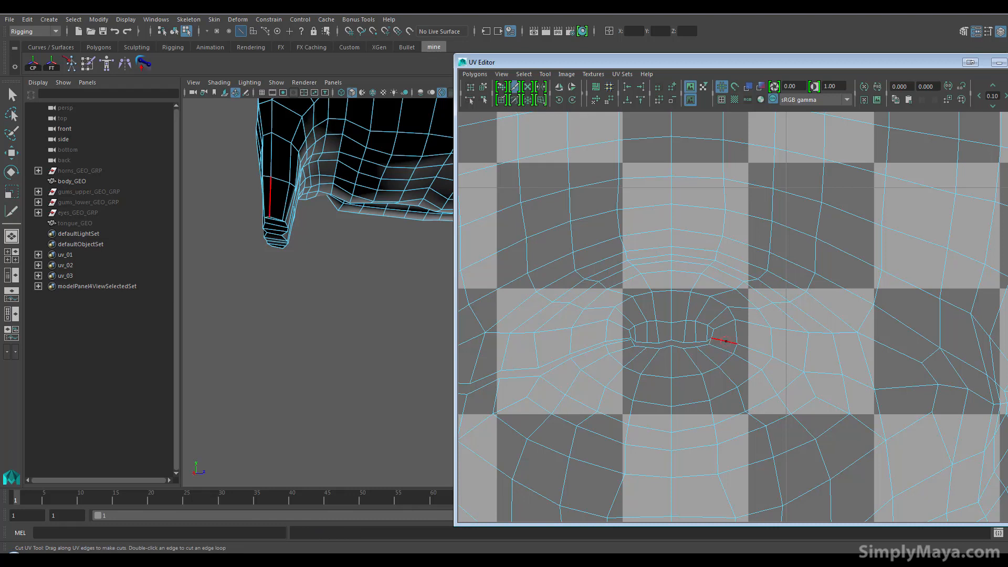
mouse_move(738, 346)
mouse_down()
mouse_move(873, 386)
mouse_move(945, 384)
mouse_up()
alt+middle_drag(831, 321, 614, 320)
mouse_move(498, 342)
mouse_down()
mouse_move(749, 388)
mouse_move(786, 407)
mouse_move(832, 399)
mouse_up()
alt+middle_drag(786, 392, 940, 405)
alt+right_drag(907, 394, 503, 353)
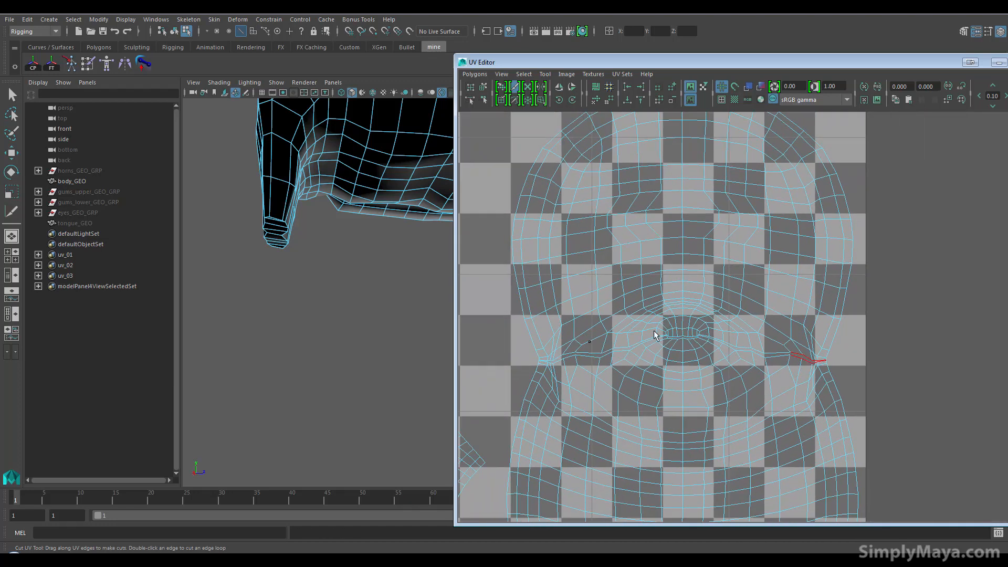
Unfold the UVs of the cut mesh
alt+middle_drag(605, 342, 600, 263)
click(481, 74)
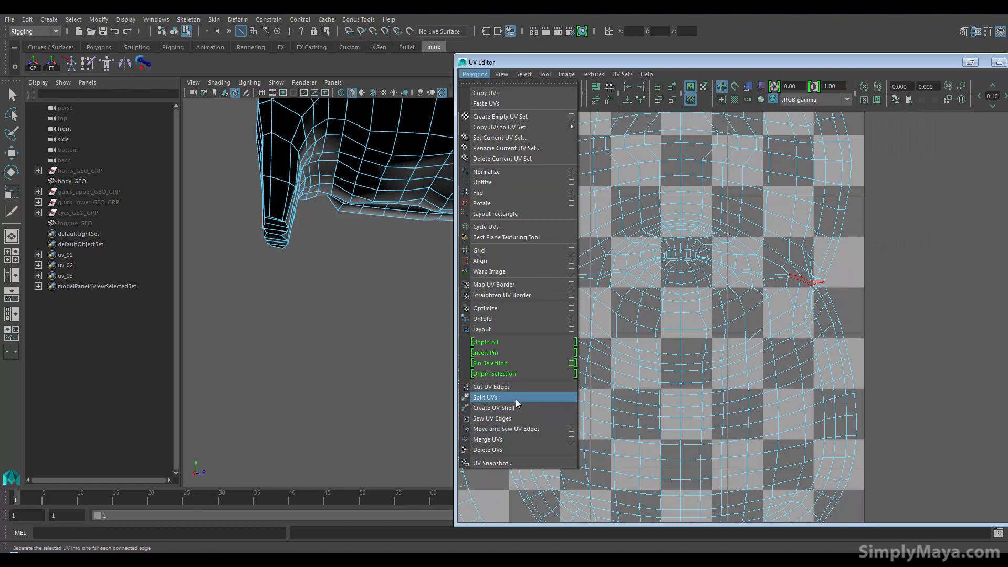
click(503, 319)
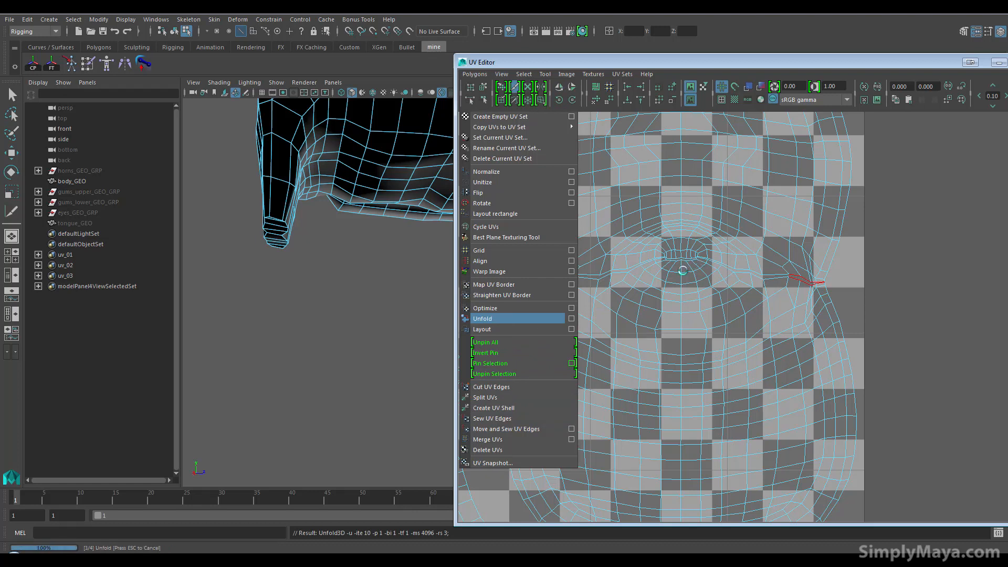
scroll(623, 379, down, 6)
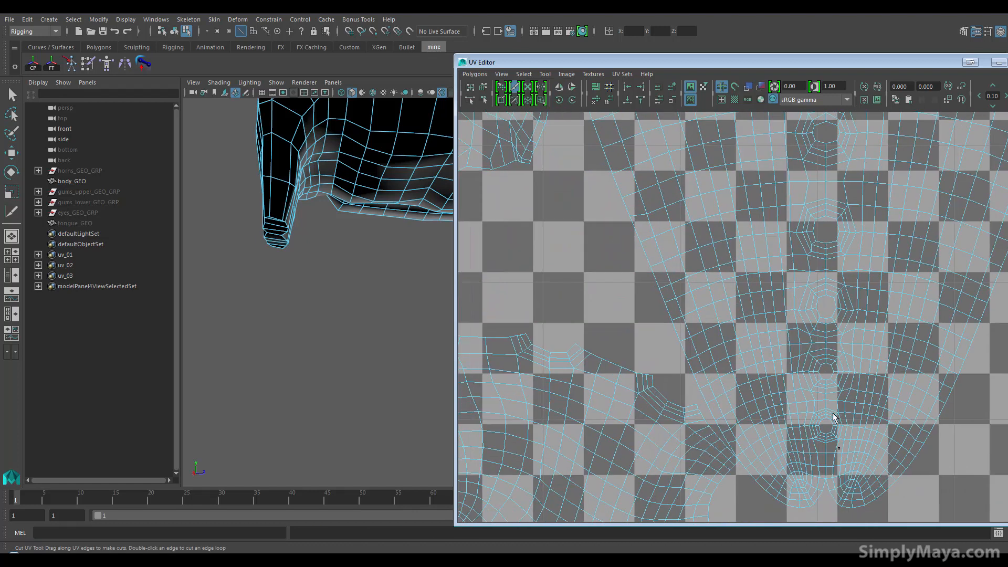
Select both the upper and lower mouth pieces in UV shell mode
alt+right_drag(611, 389, 542, 388)
alt+middle_drag(657, 292, 660, 496)
alt+right_drag(536, 404, 877, 403)
alt+middle_drag(645, 417, 776, 351)
alt+right_drag(681, 336, 810, 349)
alt+middle_drag(808, 338, 719, 270)
mouse_move(670, 231)
right_down()
mouse_move(656, 215)
mouse_move(671, 232)
right_up()
key(q)
right_drag(747, 230, 705, 212)
click(646, 200)
shift+click(648, 357)
Display the checker texture again and inspect the pattern on the separated mouth pieces
alt+drag(365, 199, 318, 226)
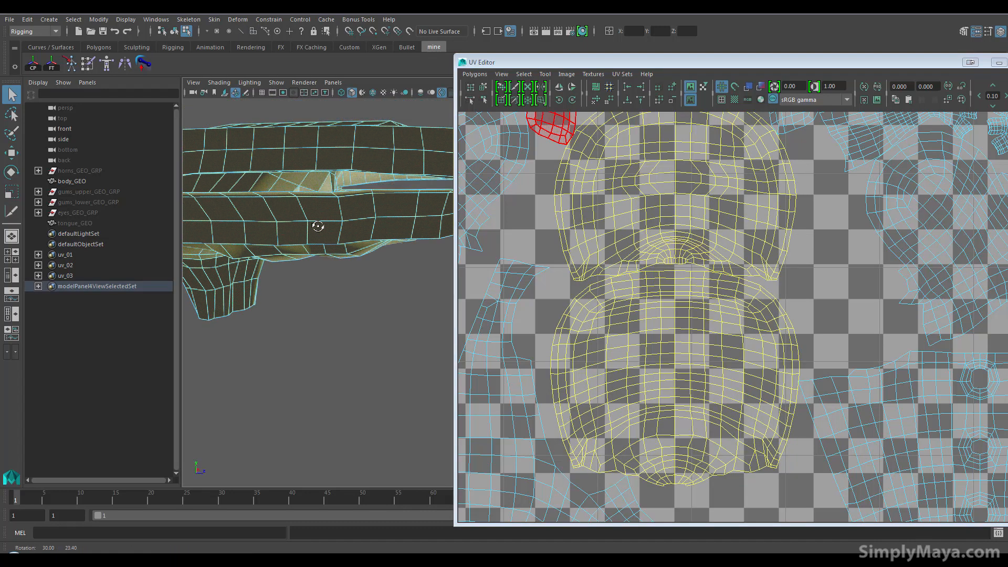
click(733, 100)
alt+drag(366, 289, 377, 357)
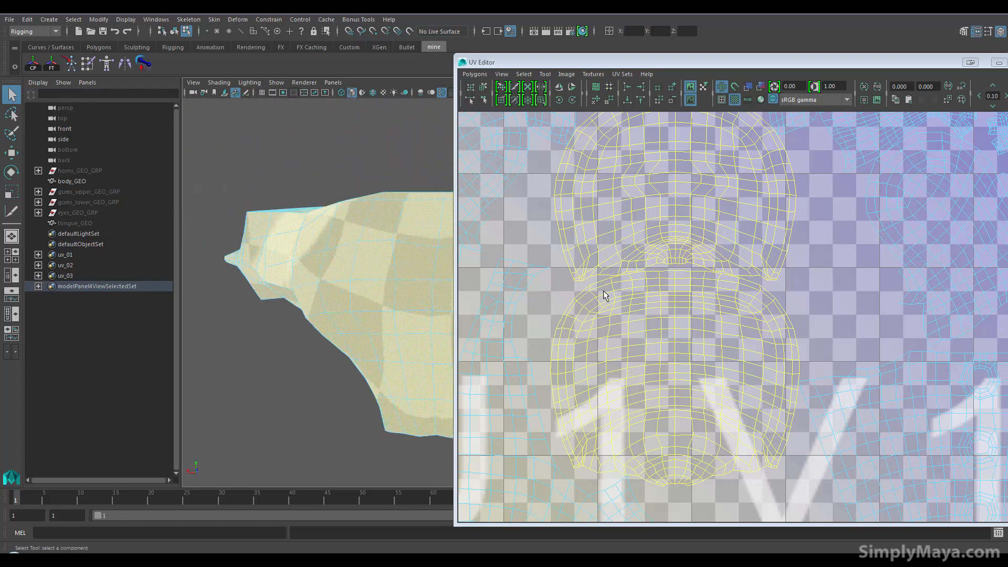
key(ctrl+z)
scroll(648, 316, down, 5)
key(shift+z)
Reset the Unfold options to 1 iteration, 1024 map size and 2 pixels room space, and unfold the two mouth shells
alt+middle_drag(663, 321, 610, 351)
alt+right_drag(610, 351, 874, 350)
alt+middle_drag(655, 306, 734, 284)
right_drag(733, 279, 698, 274)
click(475, 74)
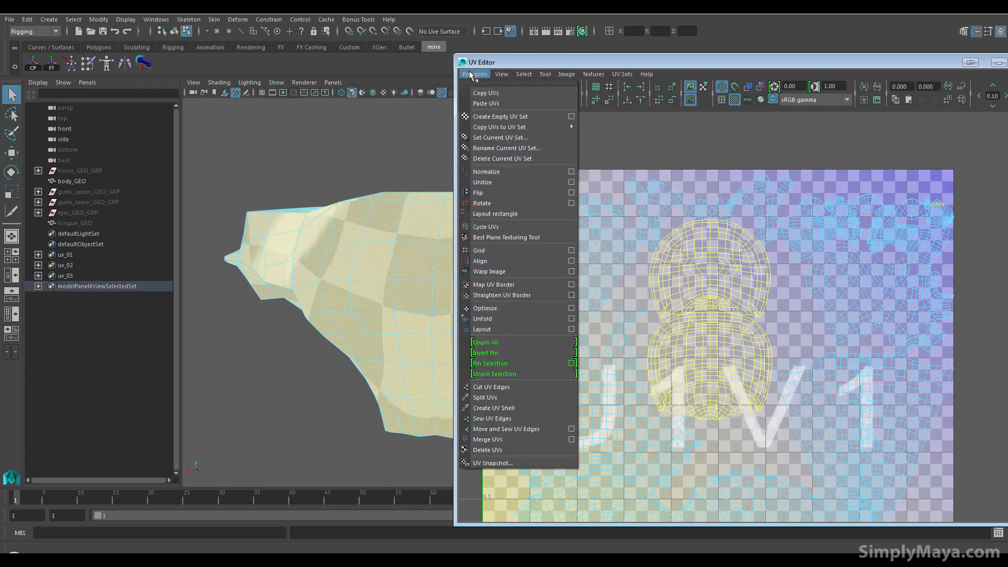
click(571, 318)
click(44, 232)
click(73, 257)
drag(134, 231, 269, 187)
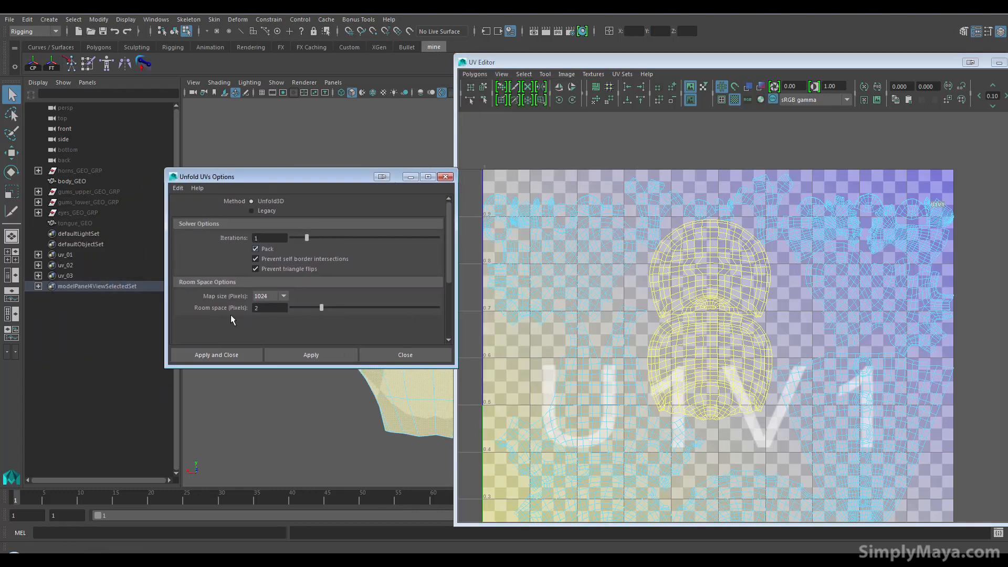
click(289, 355)
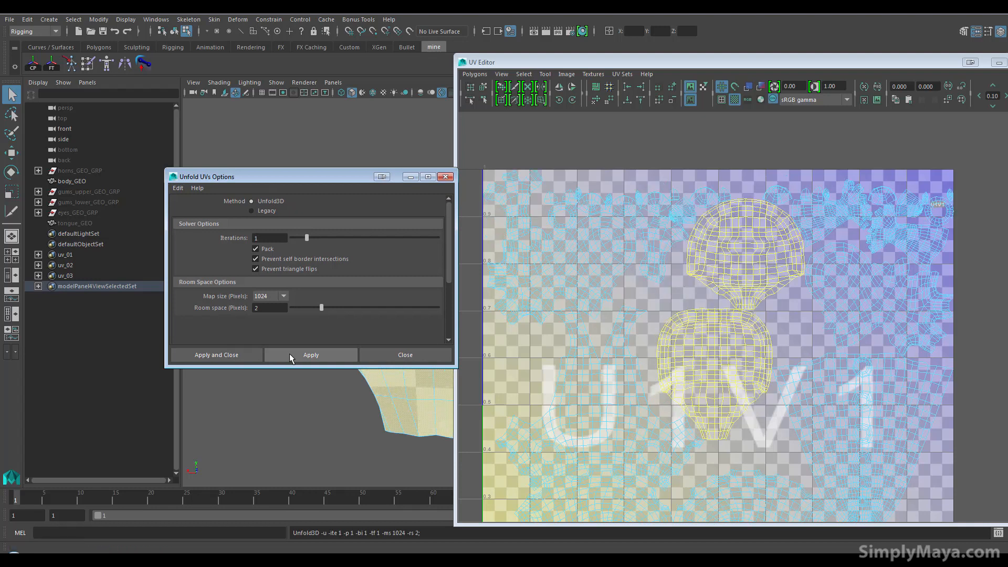
Inspect the checker pattern on the newly unfolded mouth pieces, with the unfold options window moved out of the way
drag(357, 177, 177, 159)
alt+middle_drag(451, 331, 356, 361)
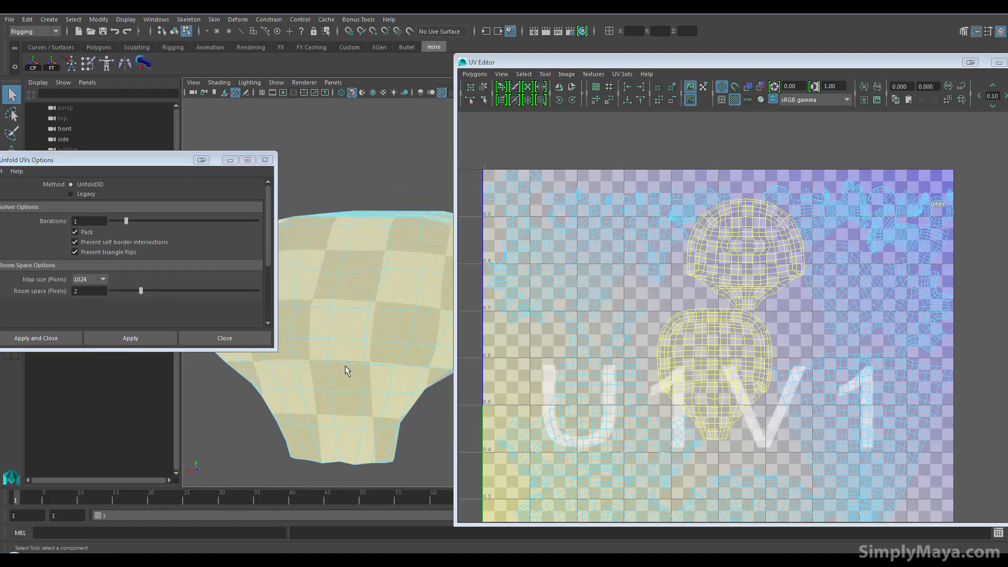
alt+middle_drag(381, 320, 393, 384)
alt+drag(393, 383, 386, 268)
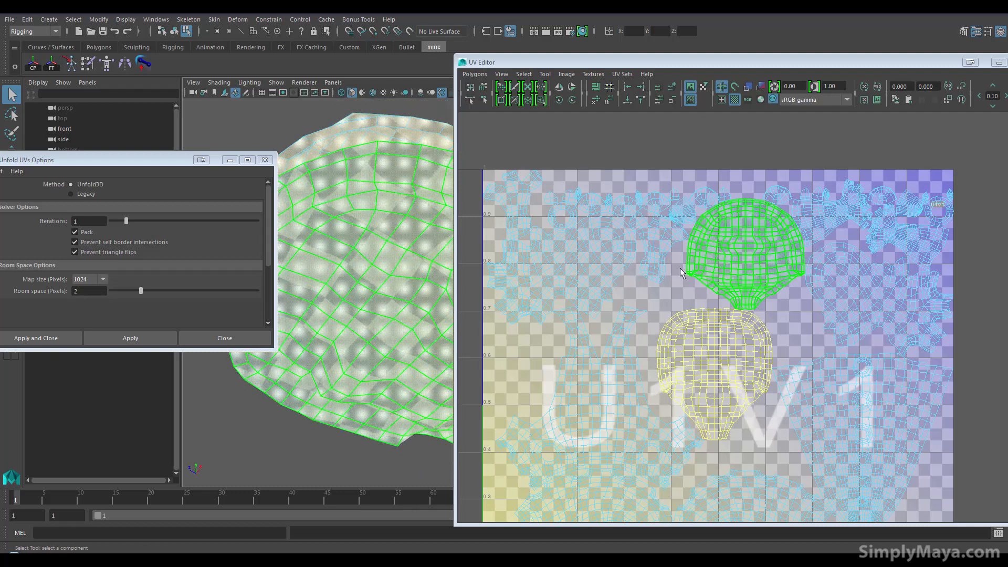
alt+middle_drag(761, 308, 651, 251)
click(662, 246)
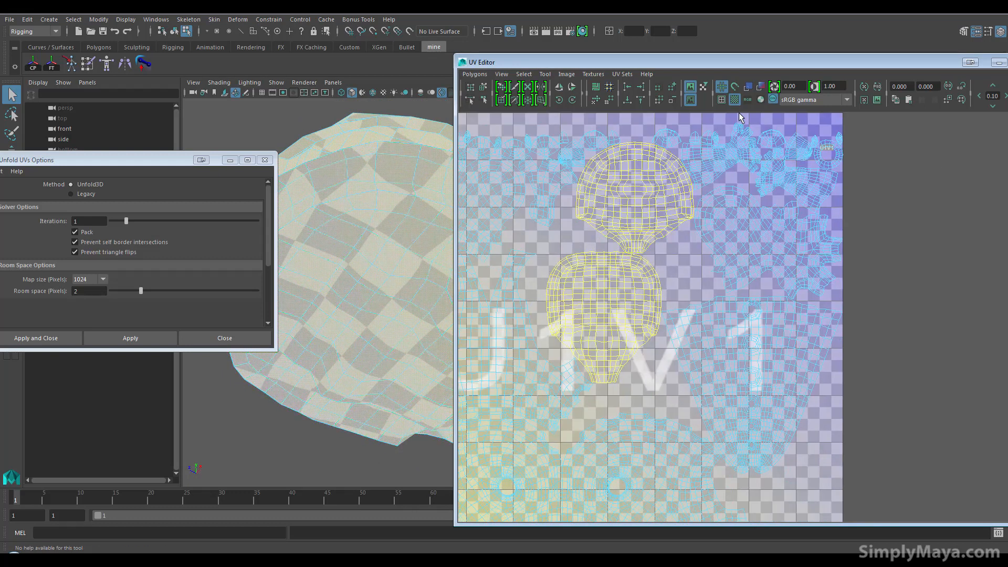
Hide the checker texture and select the belly's UV shell with its V-shaped notch
click(734, 100)
alt+middle_drag(669, 373, 788, 347)
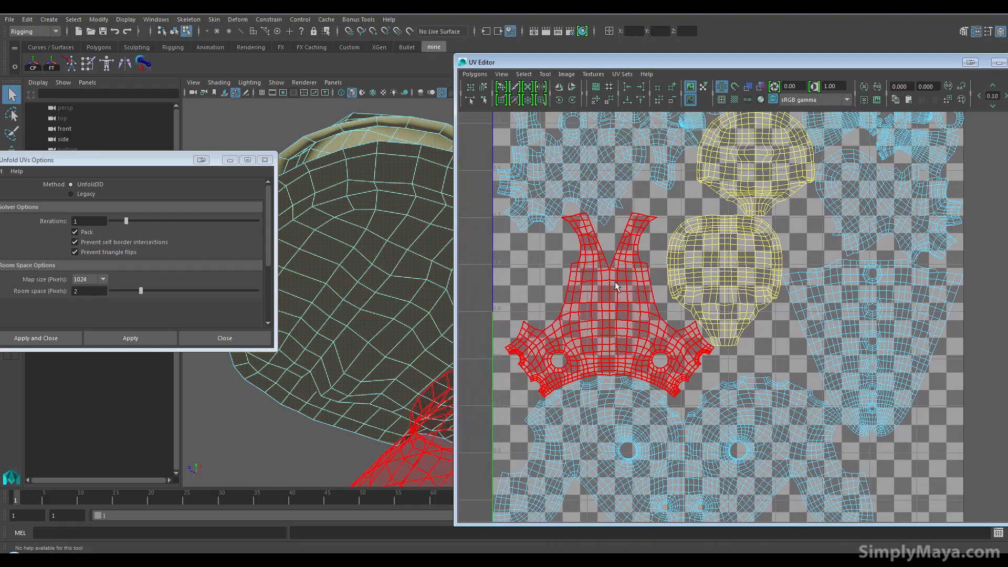
click(615, 281)
Turn off the isolated view of the mouth faces so the whole body mesh is displayed around the belly
click(276, 82)
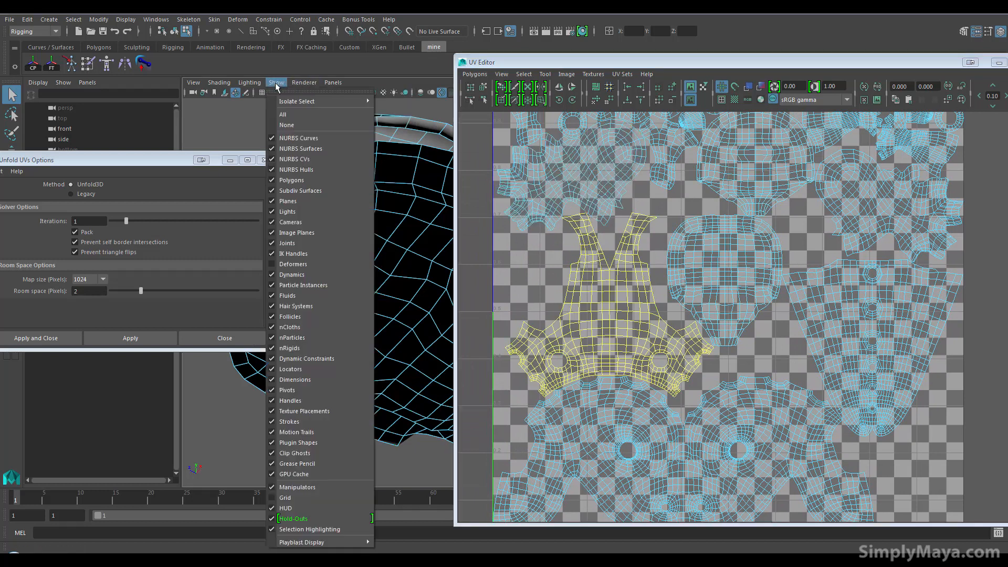
mouse_move(283, 107)
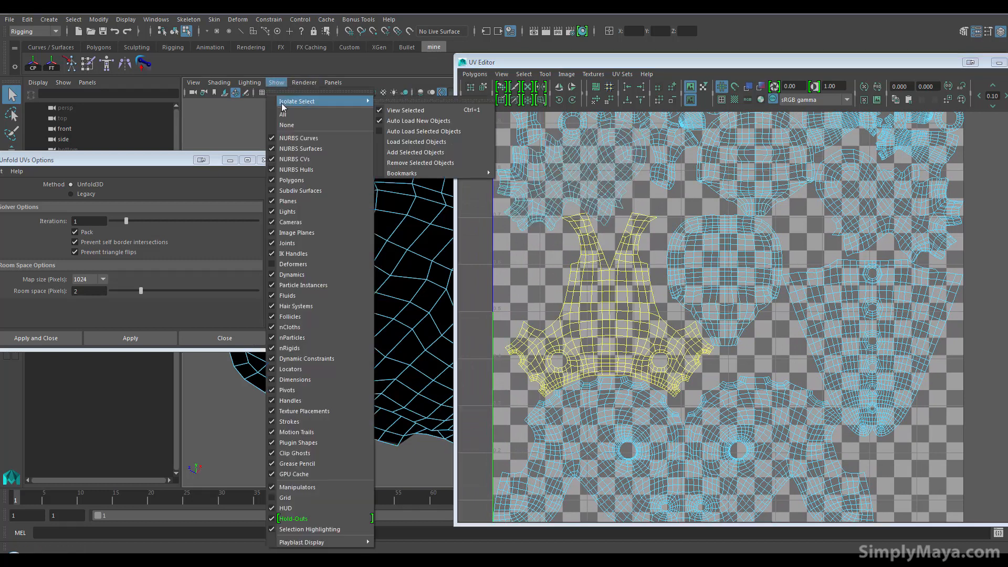
click(403, 111)
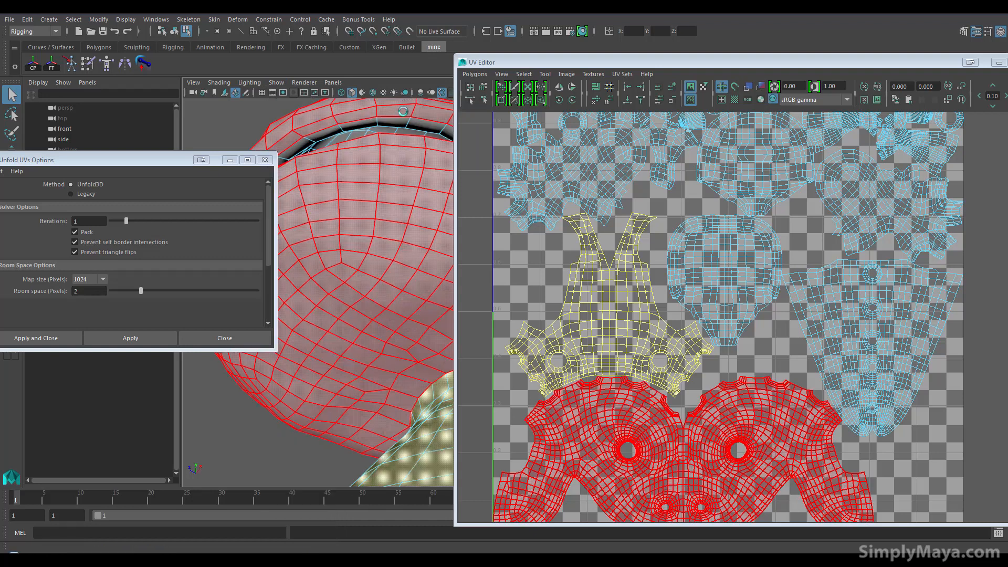
alt+drag(405, 315, 396, 342)
alt+right_drag(396, 341, 383, 376)
alt+drag(383, 376, 441, 314)
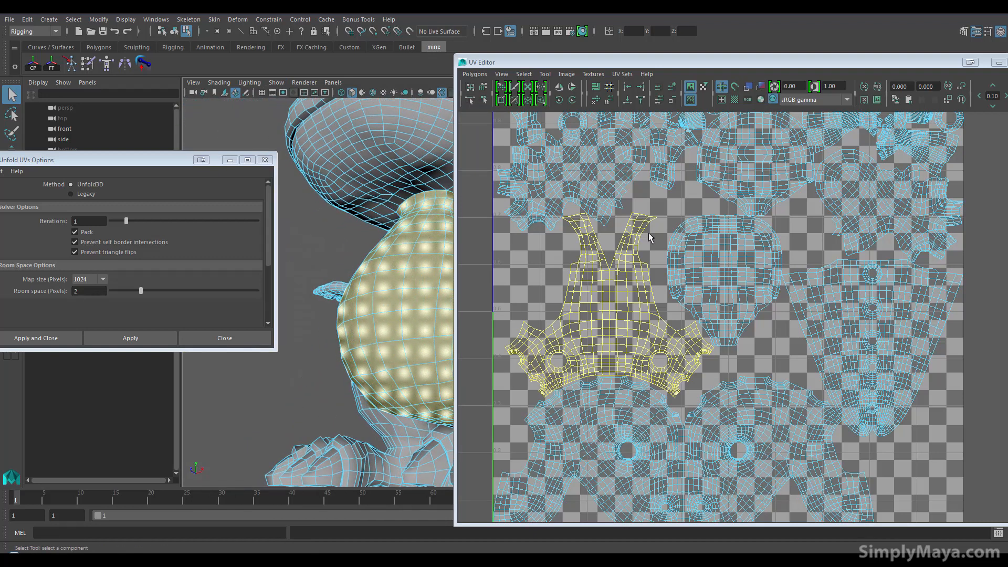
Display the UV shell borders and the checker texture, and check the pattern on the belly
click(721, 100)
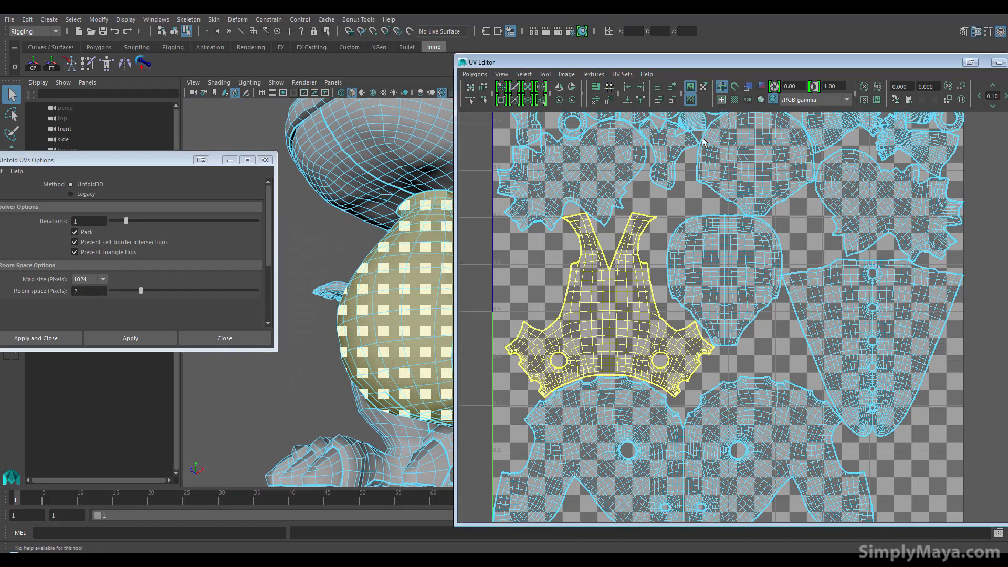
alt+middle_drag(418, 368, 383, 350)
alt+drag(405, 340, 409, 315)
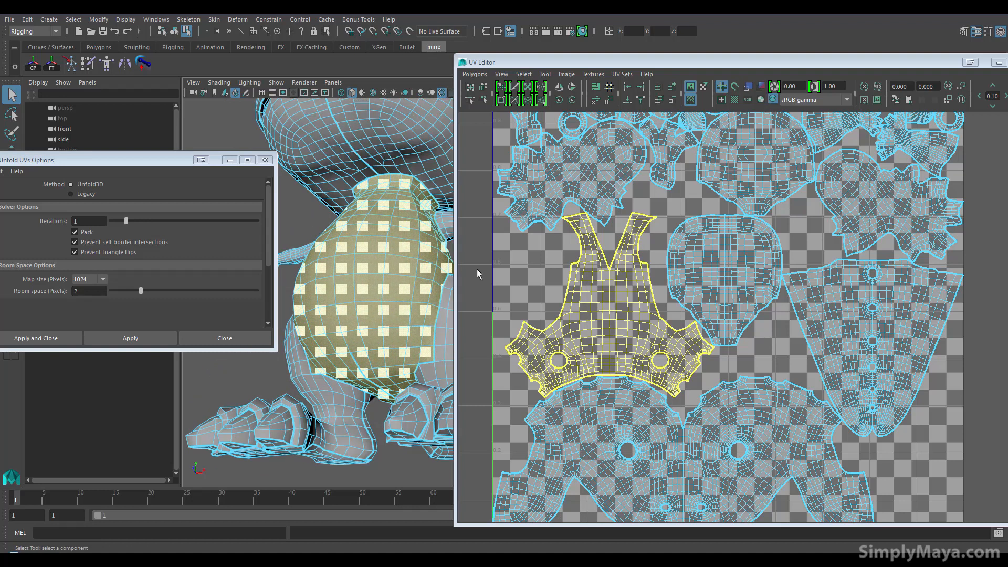
click(734, 101)
mouse_move(396, 281)
alt+mouse_down()
mouse_move(391, 266)
mouse_move(417, 258)
mouse_move(390, 302)
alt+mouse_up()
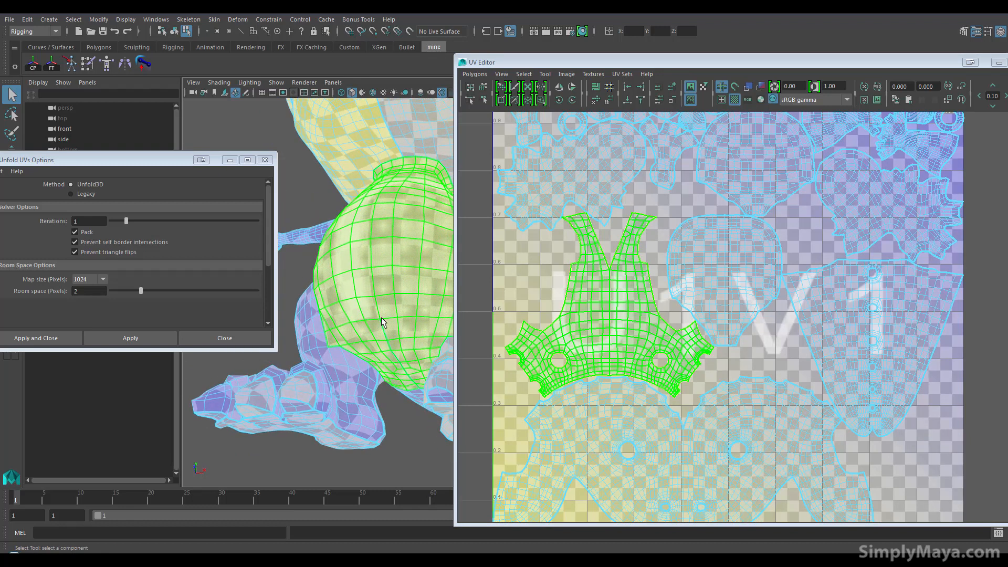
Sew the open UV edge at the base of the belly shell's V-shaped notch with the Sew UV Tool
alt+middle_drag(577, 254, 578, 311)
alt+right_drag(577, 312, 675, 349)
alt+middle_drag(675, 348, 687, 350)
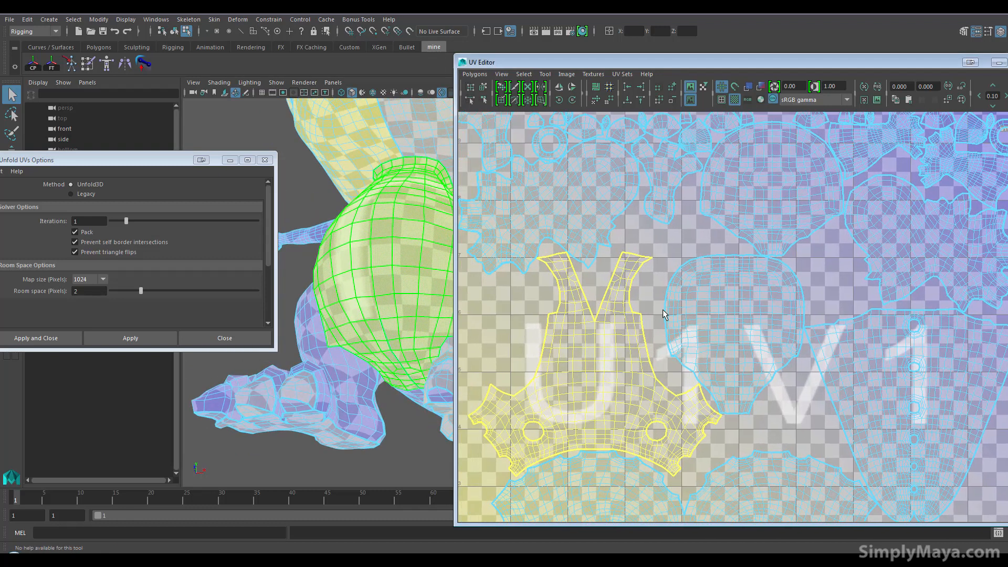
click(527, 100)
drag(591, 307, 596, 319)
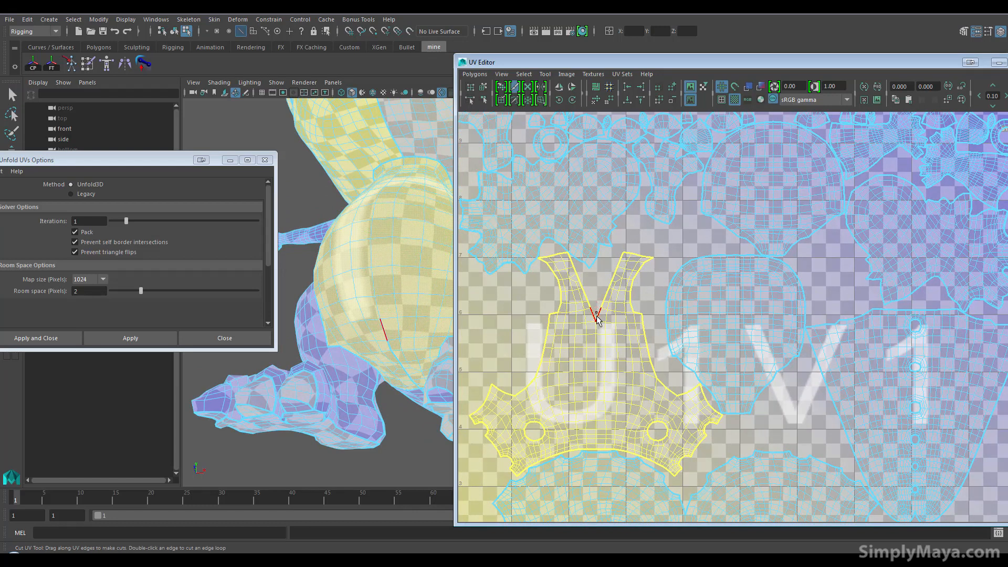
click(514, 100)
click(596, 310)
drag(596, 319, 595, 302)
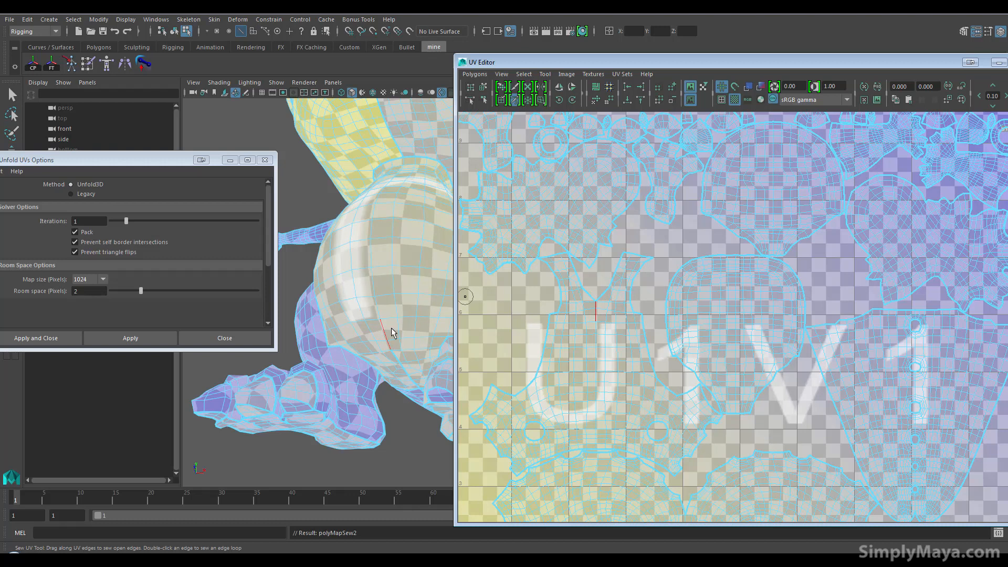
key(q)
mouse_move(605, 337)
right_down()
mouse_move(629, 328)
mouse_move(605, 338)
right_up()
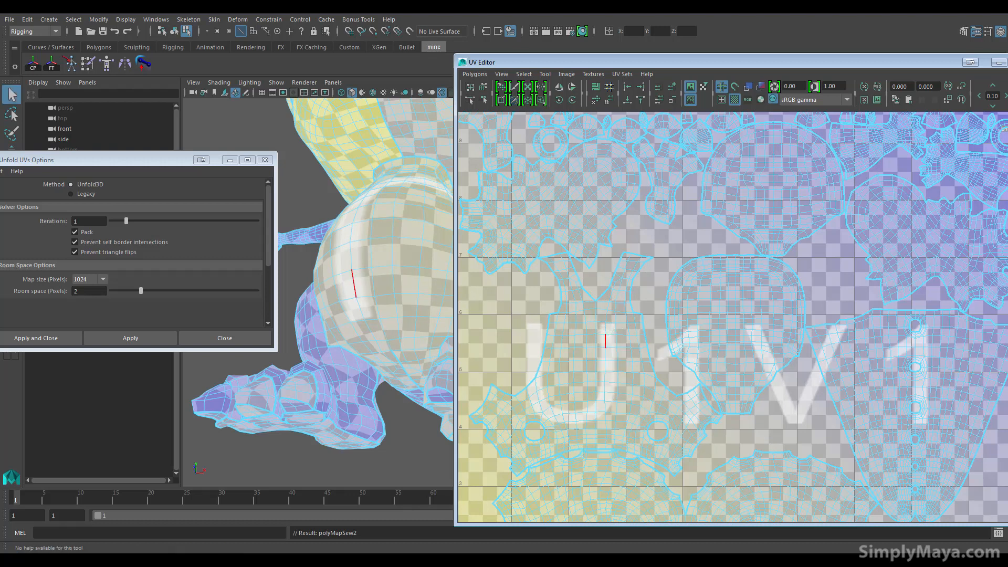
right_drag(529, 306, 529, 306)
Close the Unfold UVs options and move the UV Editor clear of the creature, with the full UV layout in view
scroll(690, 367, down, 6)
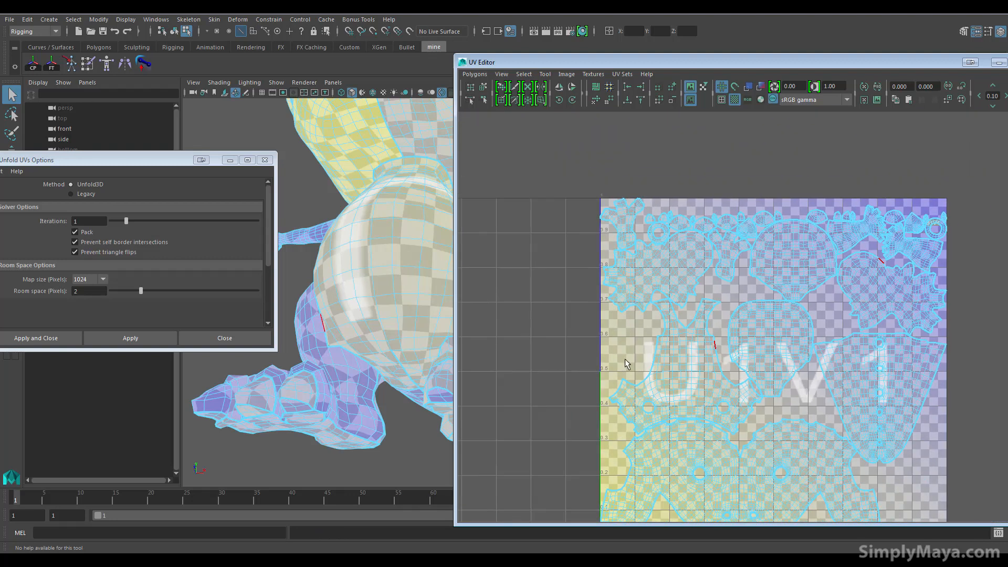
scroll(653, 343, down, 2)
alt+middle_drag(647, 364, 587, 356)
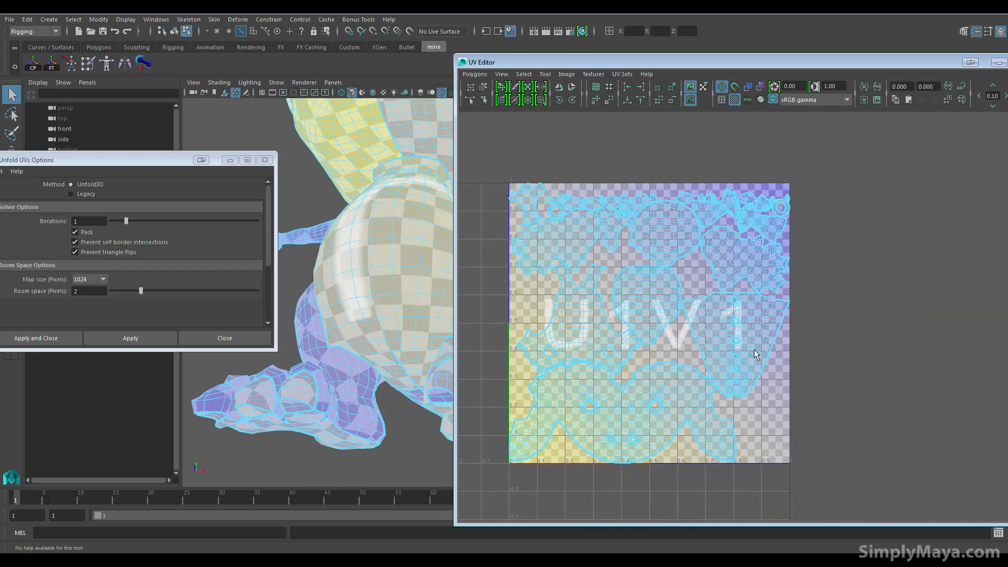
alt+drag(436, 301, 392, 346)
alt+middle_drag(391, 346, 385, 404)
click(268, 169)
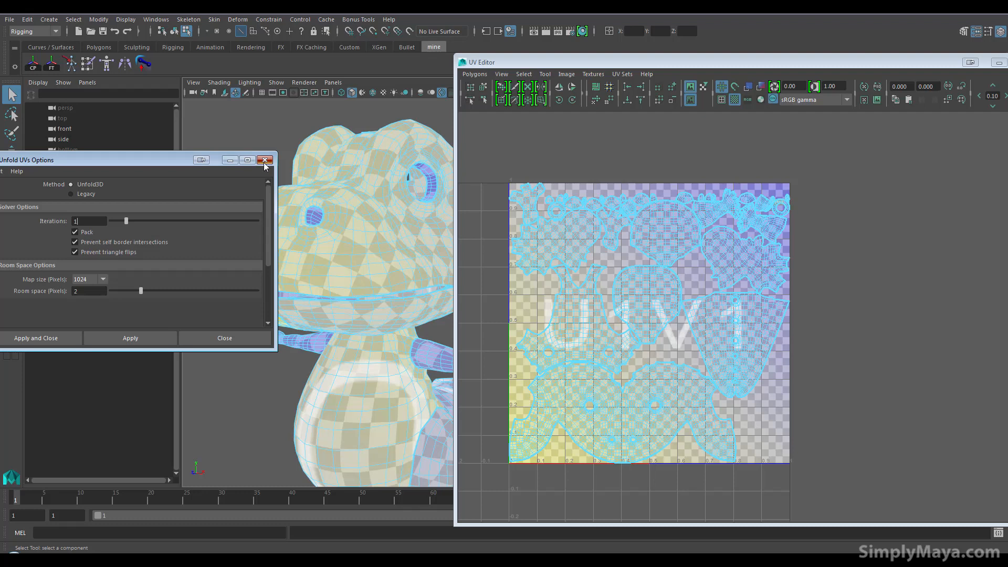
click(264, 163)
drag(595, 60, 392, 121)
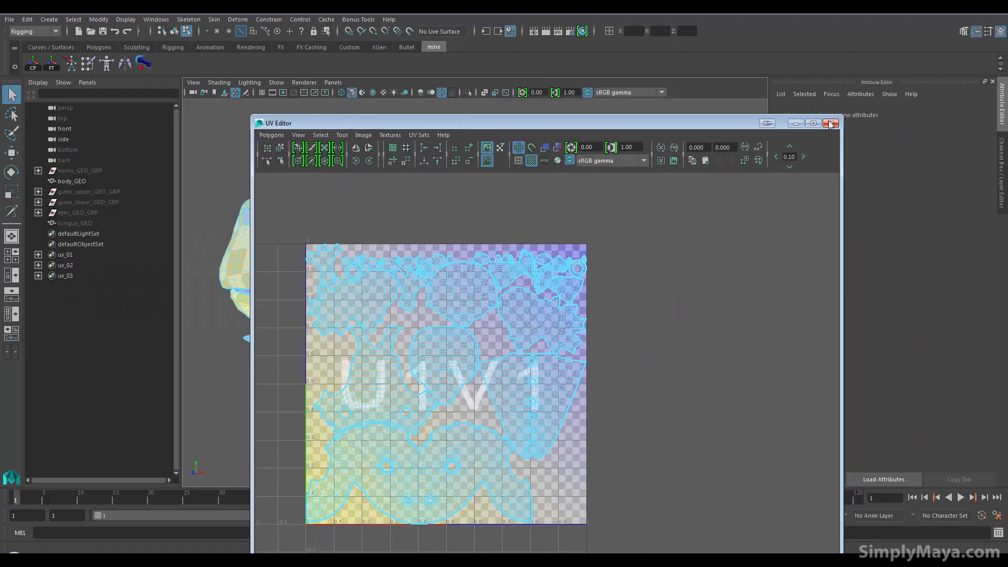
drag(677, 125, 913, 121)
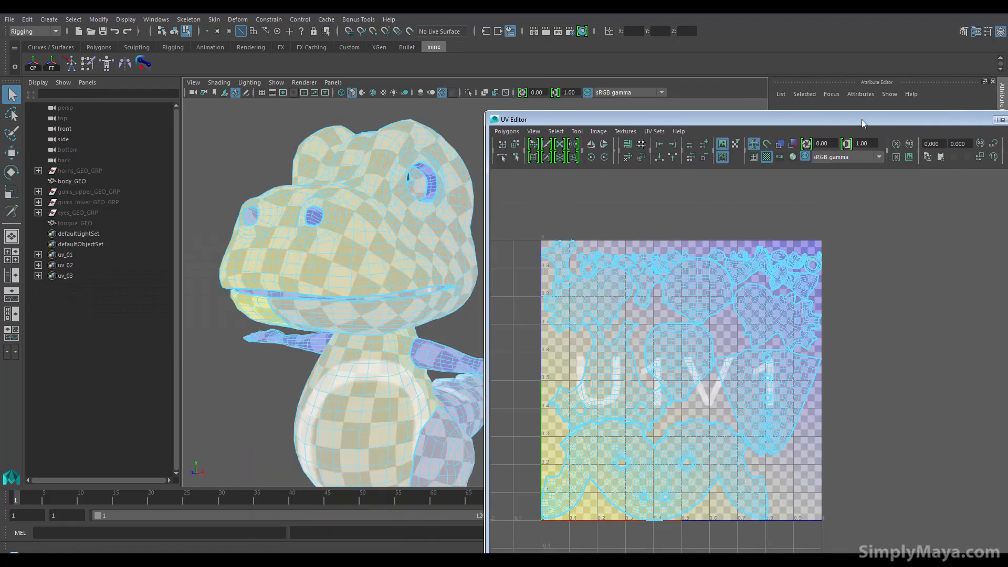
Switch the body's display from the checker texture to UV distortion shading
click(793, 143)
alt+drag(436, 275, 374, 272)
click(766, 157)
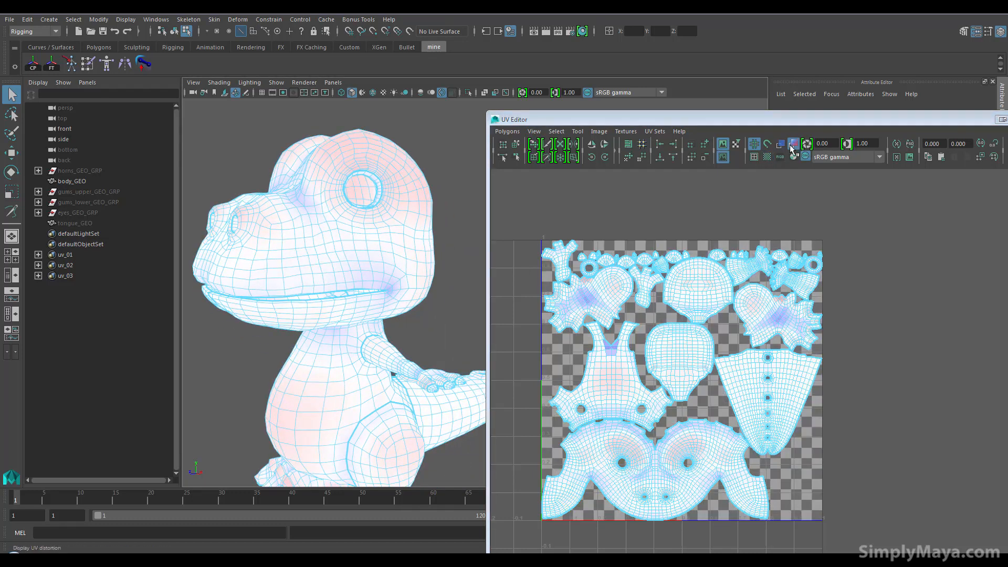
Examine the UV distortion shading all around the creature's head, mouth corners, eyes, belly, legs and tail
mouse_move(444, 259)
alt+mouse_down()
mouse_move(420, 252)
mouse_move(432, 273)
alt+mouse_up()
scroll(381, 271, down, 4)
alt+middle_drag(432, 272, 323, 267)
alt+drag(323, 267, 433, 275)
alt+middle_drag(433, 275, 327, 303)
alt+drag(326, 302, 366, 270)
alt+drag(350, 317, 307, 318)
alt+middle_drag(308, 318, 358, 337)
alt+drag(357, 338, 295, 340)
scroll(297, 344, up, 5)
alt+middle_drag(299, 347, 323, 341)
alt+right_drag(322, 345, 388, 344)
alt+drag(360, 363, 357, 350)
alt+middle_drag(333, 310, 332, 383)
alt+drag(299, 341, 284, 359)
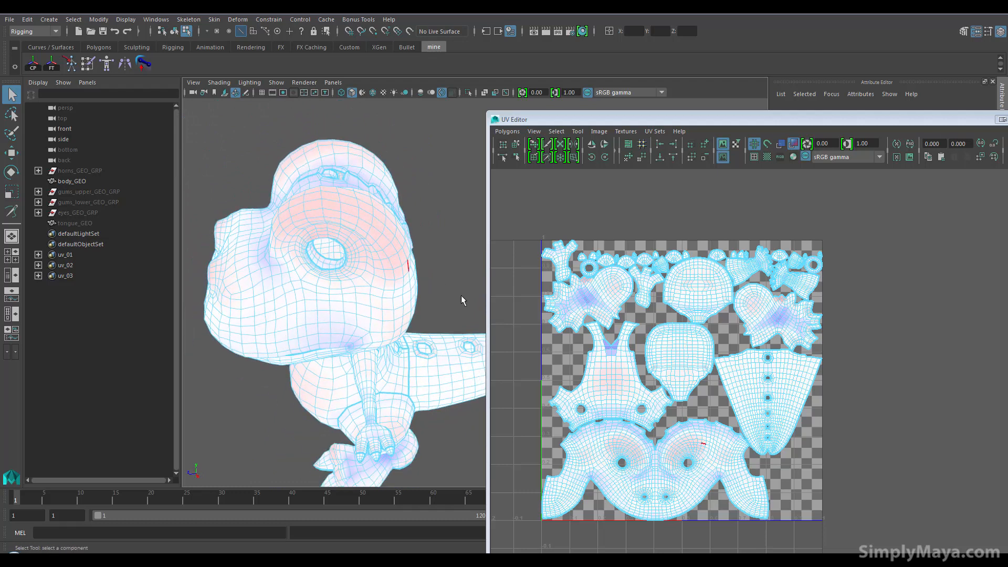
alt+drag(368, 220, 333, 217)
alt+drag(362, 258, 351, 281)
alt+middle_drag(351, 281, 385, 252)
alt+drag(288, 300, 362, 302)
alt+middle_drag(292, 280, 313, 262)
alt+drag(301, 302, 358, 291)
scroll(387, 338, down, 5)
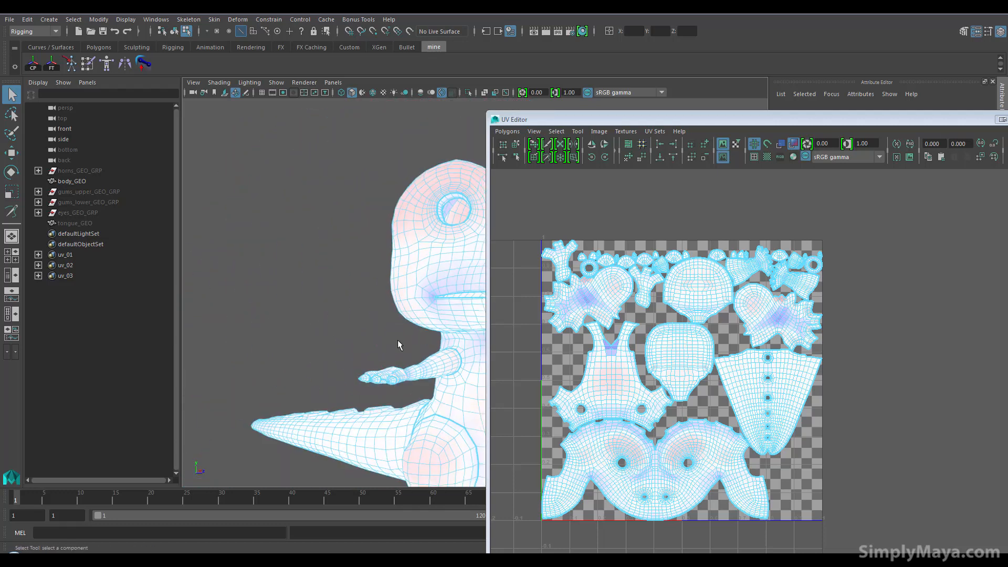
alt+drag(388, 338, 311, 267)
alt+middle_drag(318, 336, 326, 290)
alt+drag(326, 290, 266, 318)
alt+middle_drag(372, 298, 384, 340)
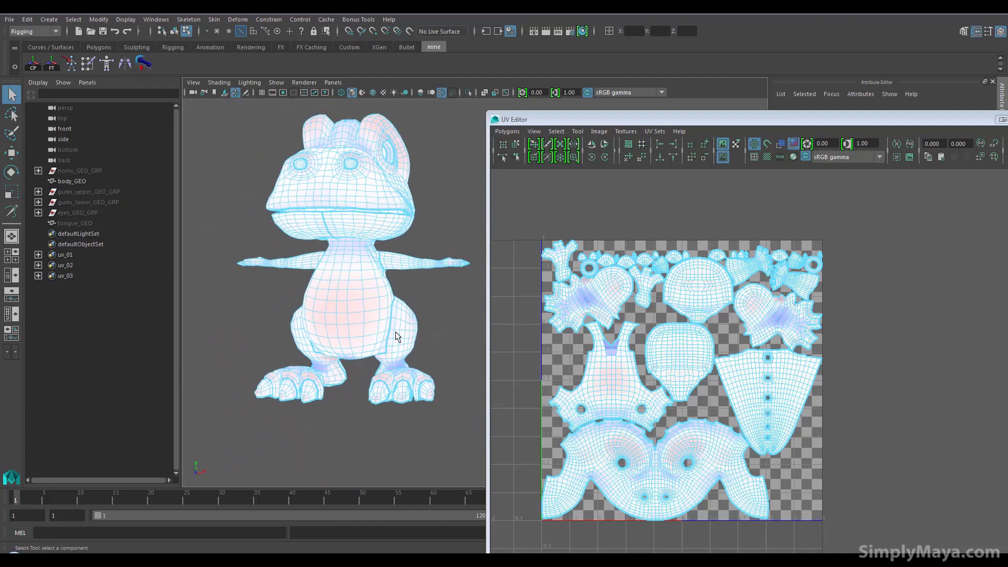
alt+drag(385, 340, 353, 332)
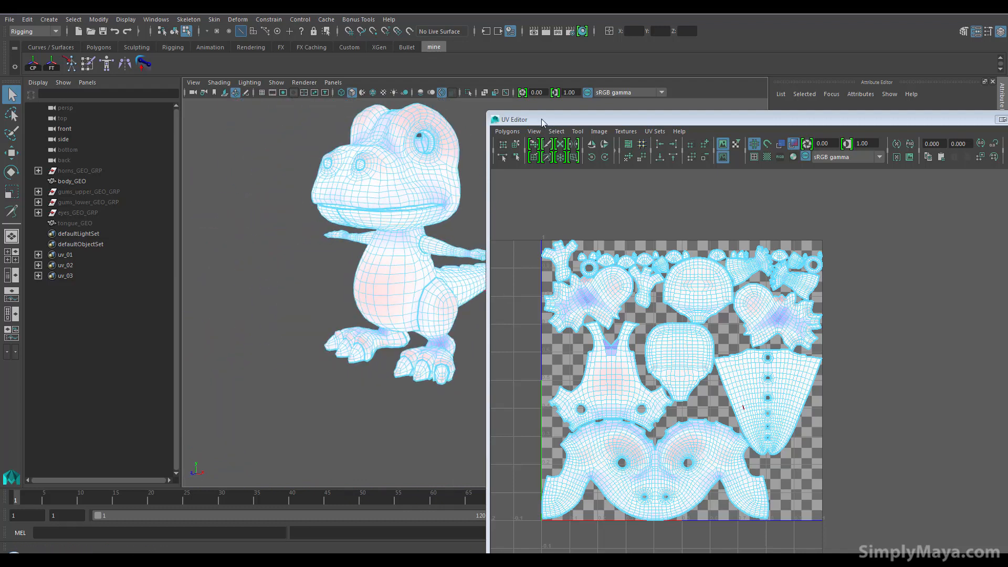
Close the UV Editor, return to object mode and hide the body mesh
drag(552, 118, 278, 141)
click(759, 142)
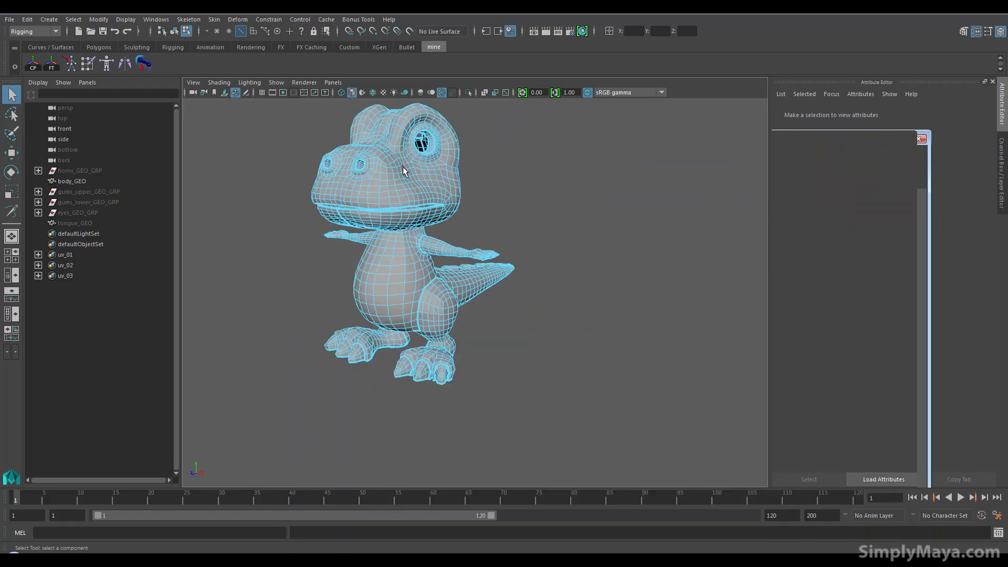
right_drag(433, 167, 459, 164)
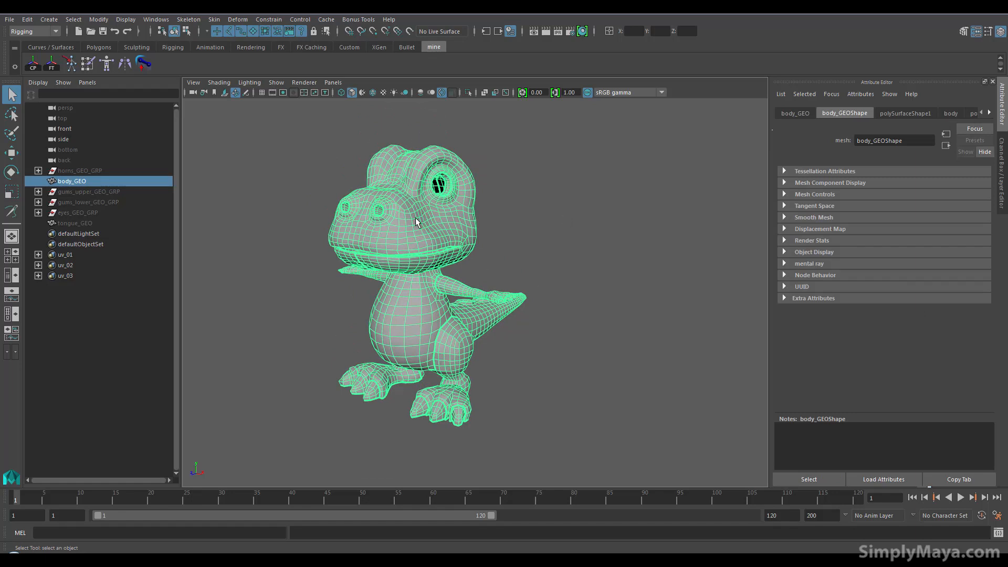
key(ctrl+h)
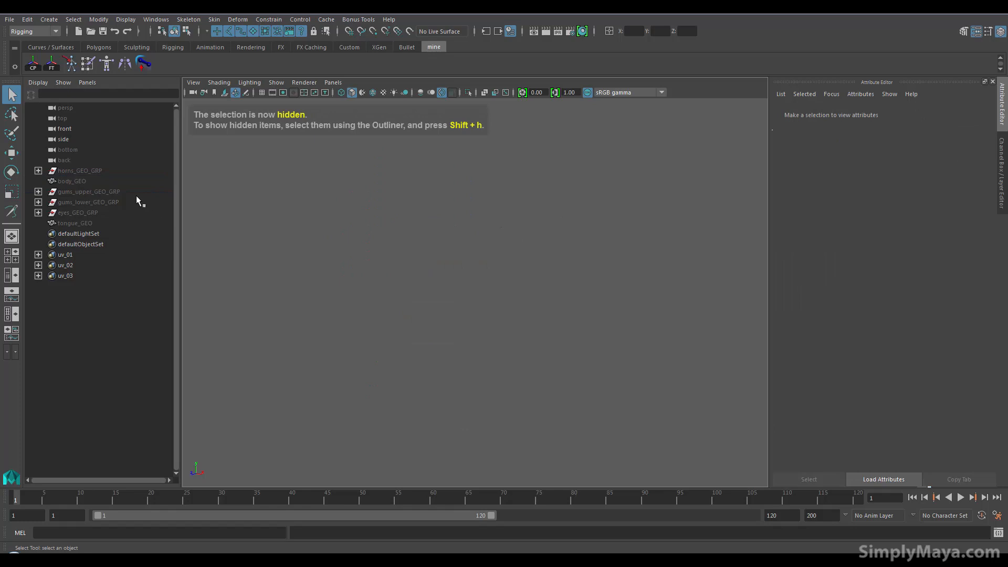
Unhide the horns_GEO_GRP group and get a close view of the horns
click(93, 171)
key(shift+h)
alt+drag(391, 281, 405, 264)
alt+middle_drag(464, 221, 472, 318)
alt+right_drag(472, 317, 677, 341)
alt+middle_drag(493, 273, 483, 370)
alt+right_drag(482, 370, 629, 362)
alt+drag(469, 363, 557, 386)
alt+right_drag(556, 381, 541, 346)
alt+middle_drag(541, 346, 498, 289)
Open the UV Editor beside the horns and select a single horn to check its UVs
key(space)
drag(595, 309, 634, 153)
alt+right_drag(427, 383, 451, 347)
drag(468, 143, 747, 130)
click(433, 263)
click(414, 240)
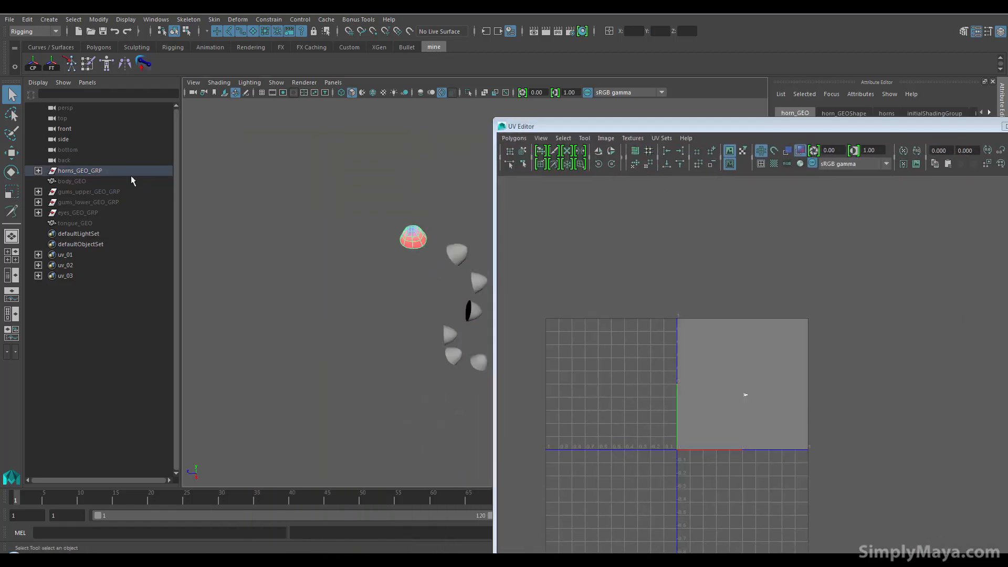
Combine all the horn meshes from horn_GEO to horn11_GEO into one object and keep it selected
click(39, 171)
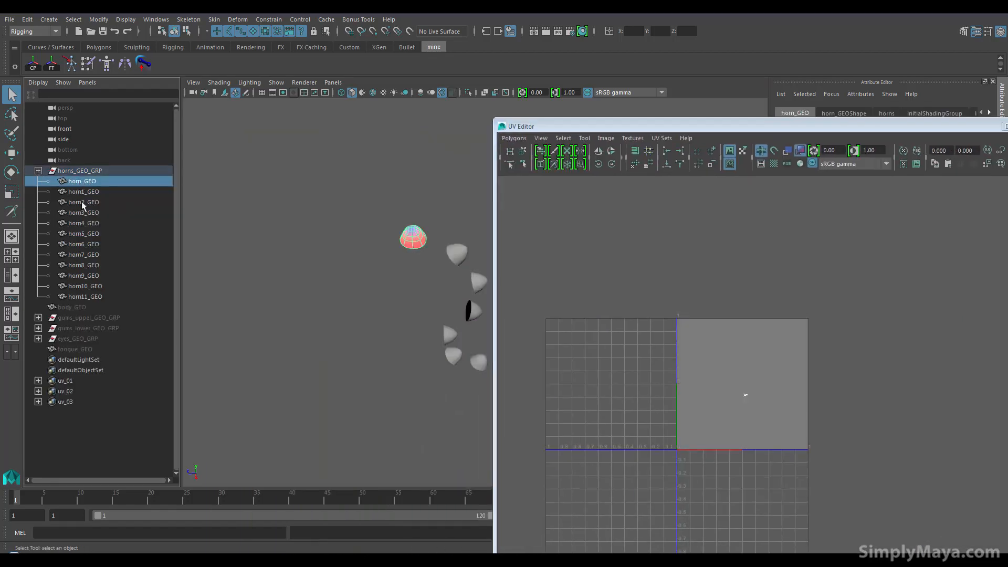
shift+click(84, 297)
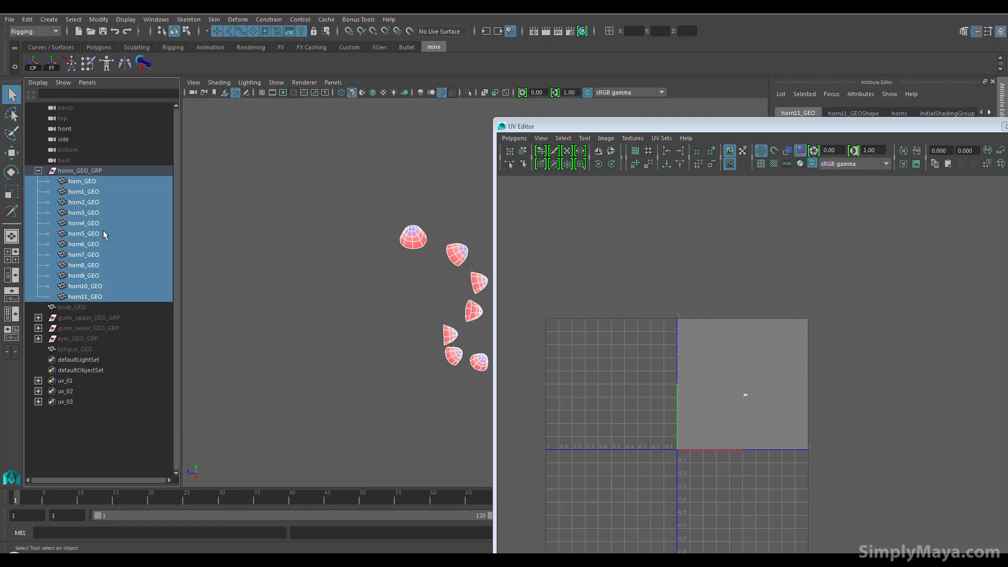
key(space)
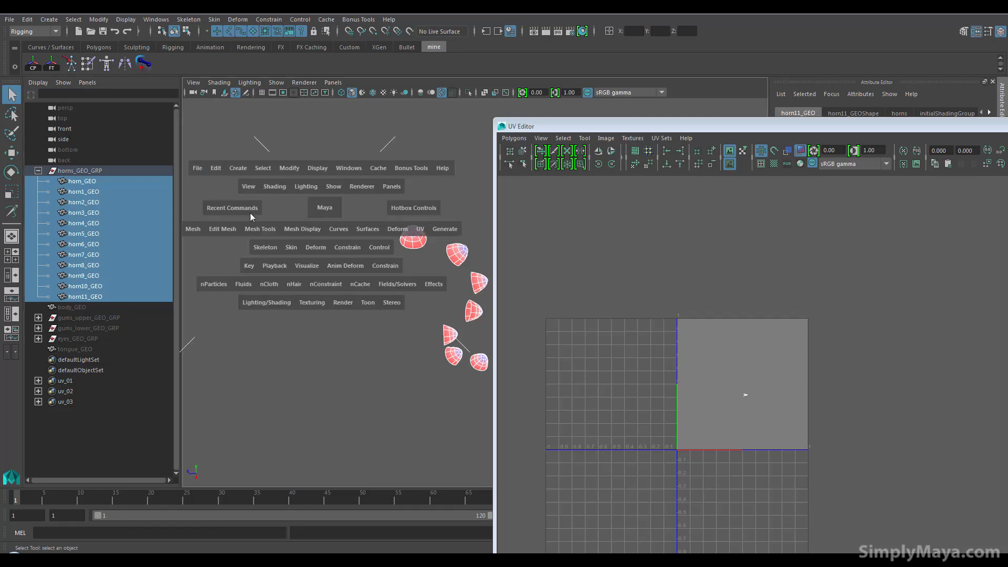
click(221, 229)
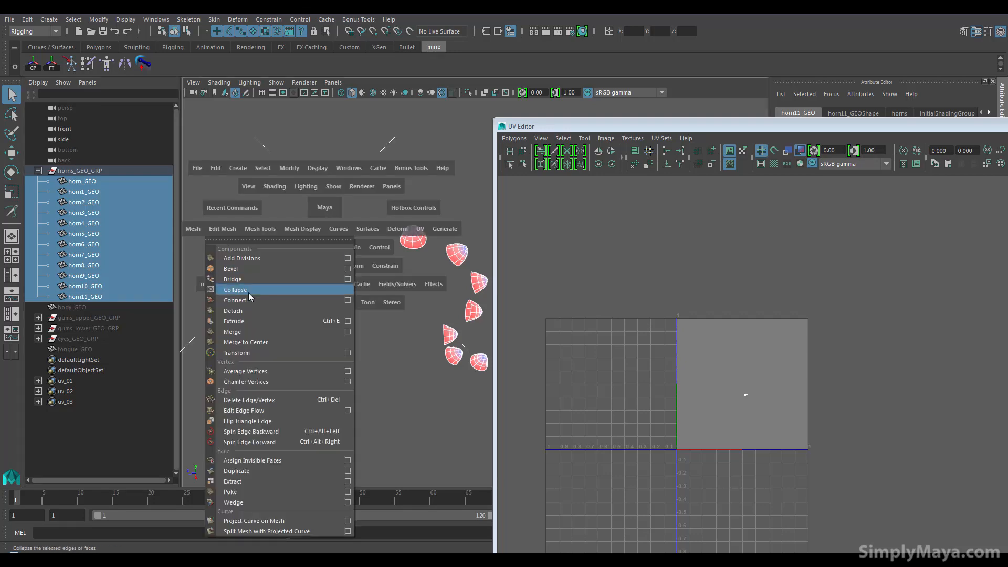
click(192, 229)
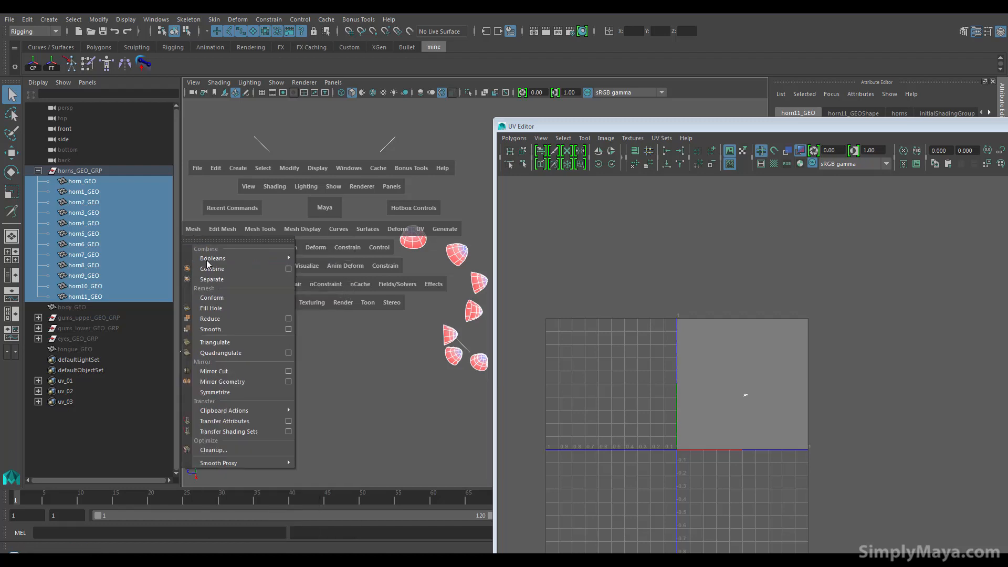
click(215, 269)
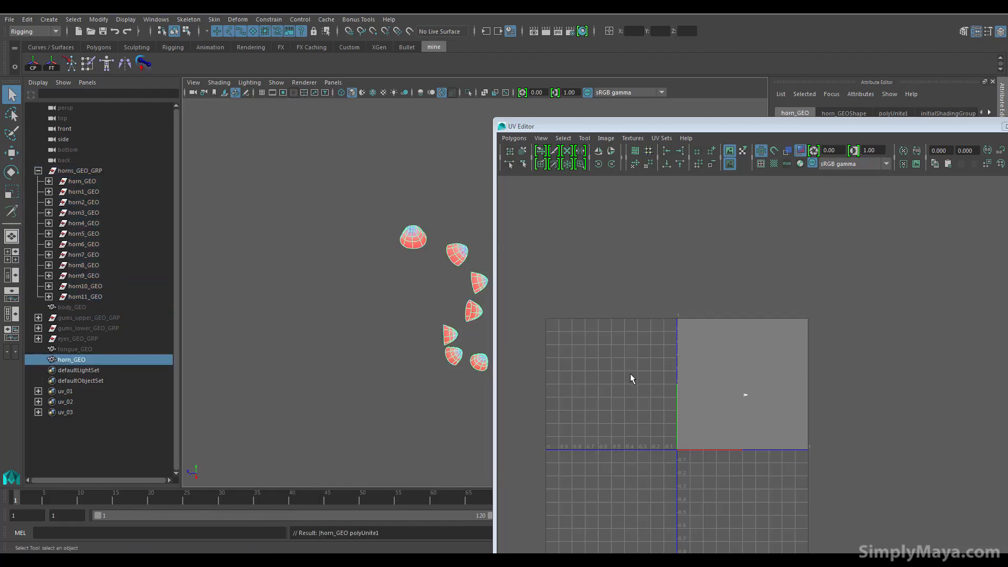
click(399, 305)
key(ctrl+z)
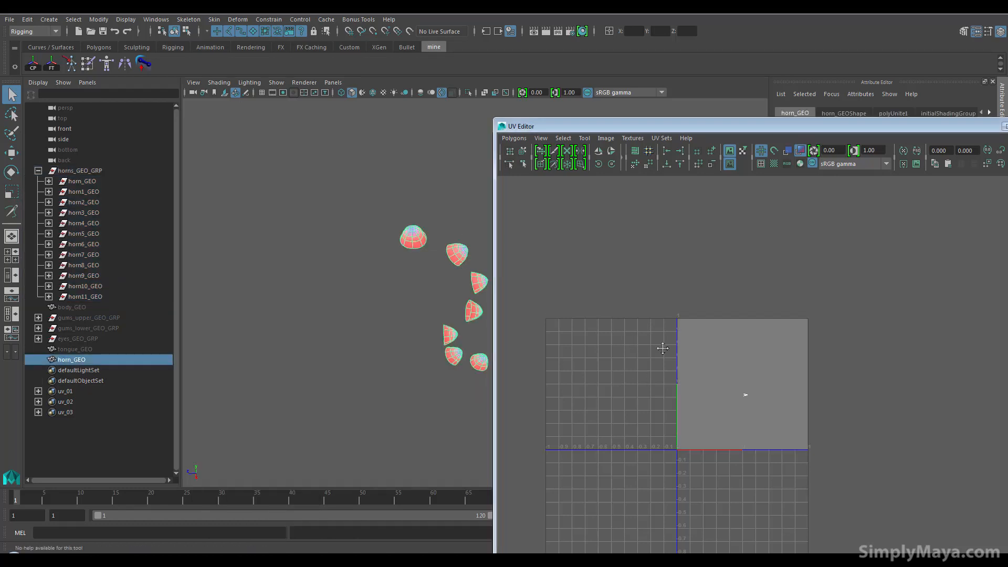
Reset the Layout UVs options and lay out the UV shells of the combined horn mesh inside the 0–1 space
alt+middle_drag(681, 362, 578, 344)
alt+right_drag(580, 346, 805, 423)
alt+middle_drag(672, 412, 887, 405)
alt+right_drag(811, 398, 836, 454)
alt+middle_drag(837, 455, 900, 511)
alt+middle_drag(773, 387, 766, 382)
alt+right_drag(765, 382, 610, 217)
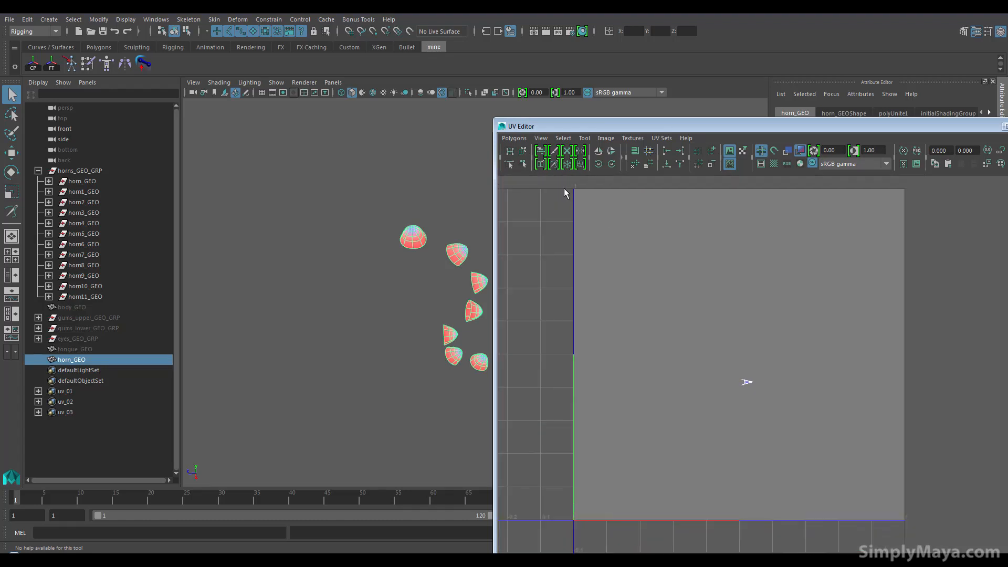
click(514, 138)
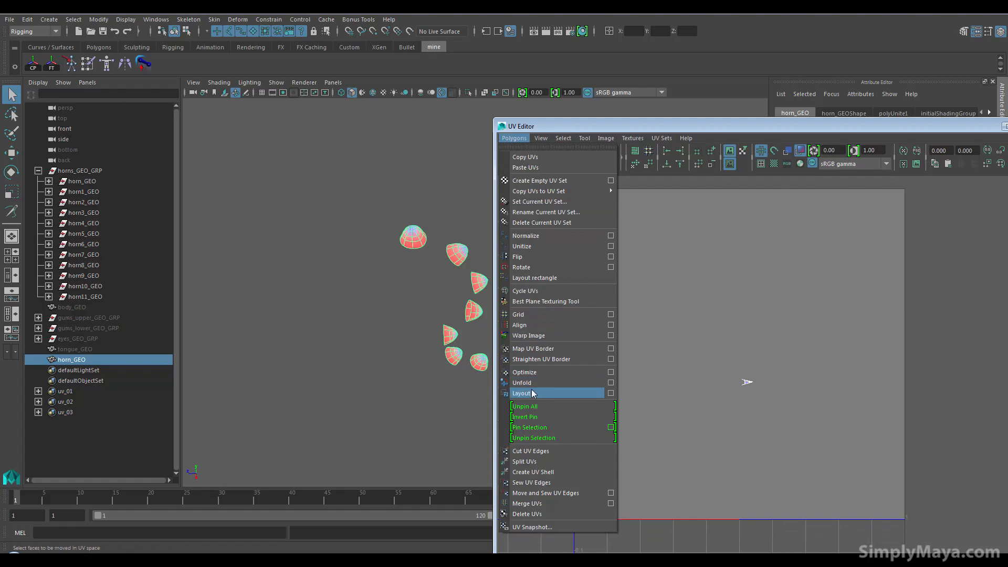
click(610, 393)
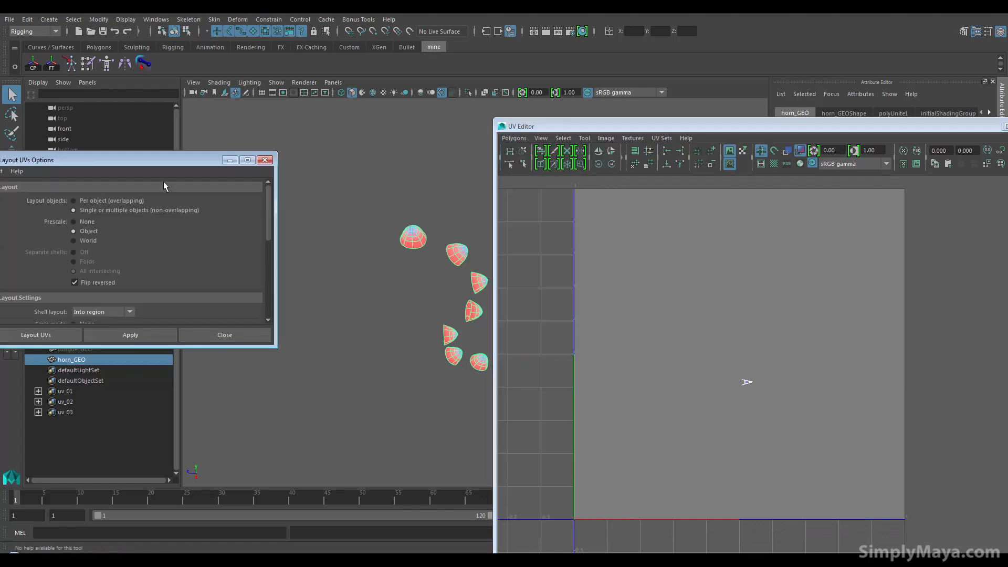
drag(229, 174, 363, 184)
click(130, 184)
click(152, 210)
click(201, 346)
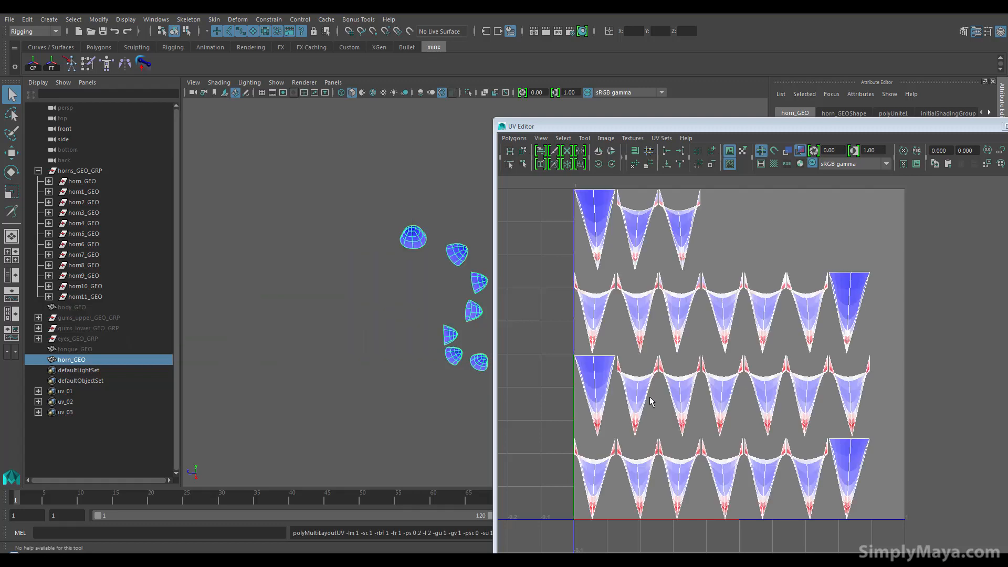
Examine the horns' UV distortion up close, picking edges on one horn to locate them in the UV layout, and return to object mode
alt+drag(483, 389, 398, 367)
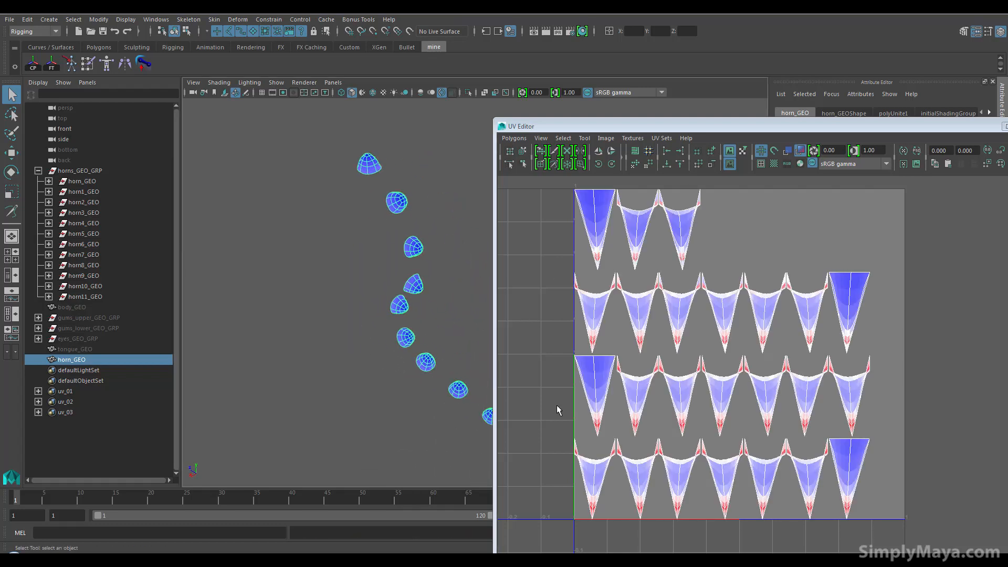
alt+middle_drag(621, 359, 671, 359)
alt+drag(400, 333, 416, 350)
alt+middle_drag(415, 350, 418, 400)
alt+right_drag(367, 310, 405, 320)
alt+middle_drag(405, 319, 447, 346)
alt+right_drag(447, 346, 475, 382)
alt+drag(474, 383, 419, 379)
alt+middle_drag(334, 323, 346, 367)
alt+right_drag(346, 366, 585, 364)
click(361, 285)
right_drag(362, 257, 441, 256)
click(361, 305)
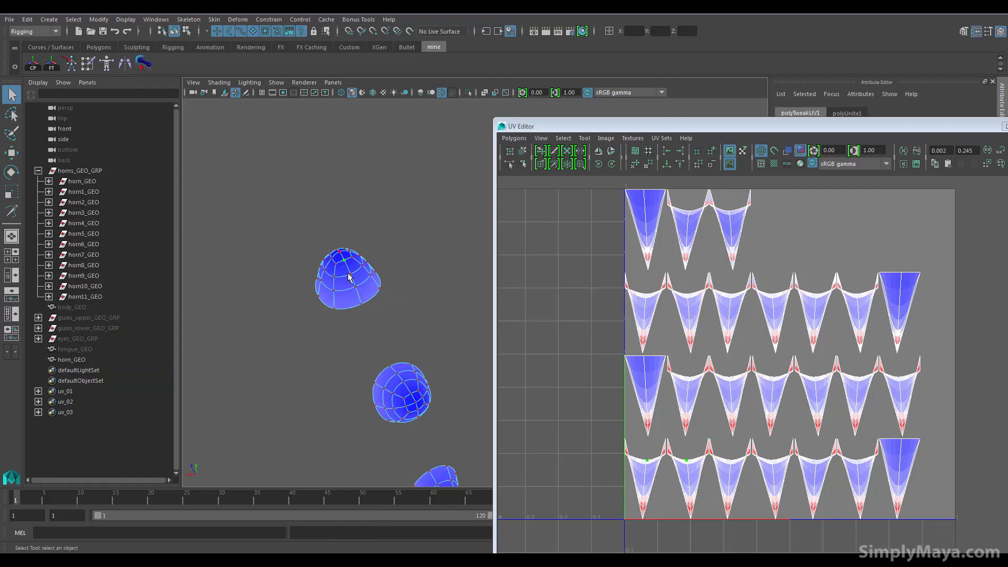
click(360, 311)
right_drag(356, 299, 389, 247)
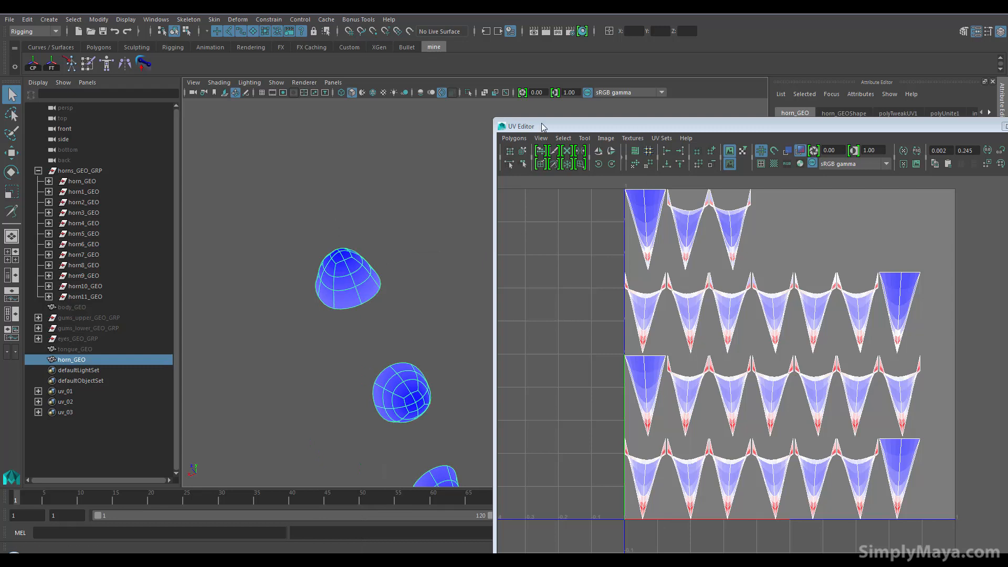
Turn off the UV distortion shading and close the UV Editor
click(800, 152)
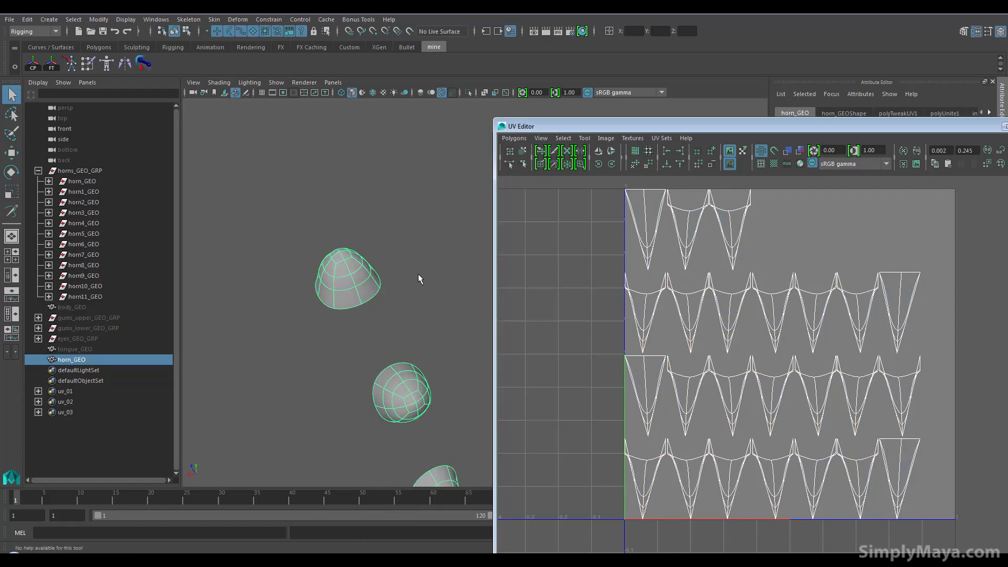
drag(717, 126, 503, 155)
click(859, 156)
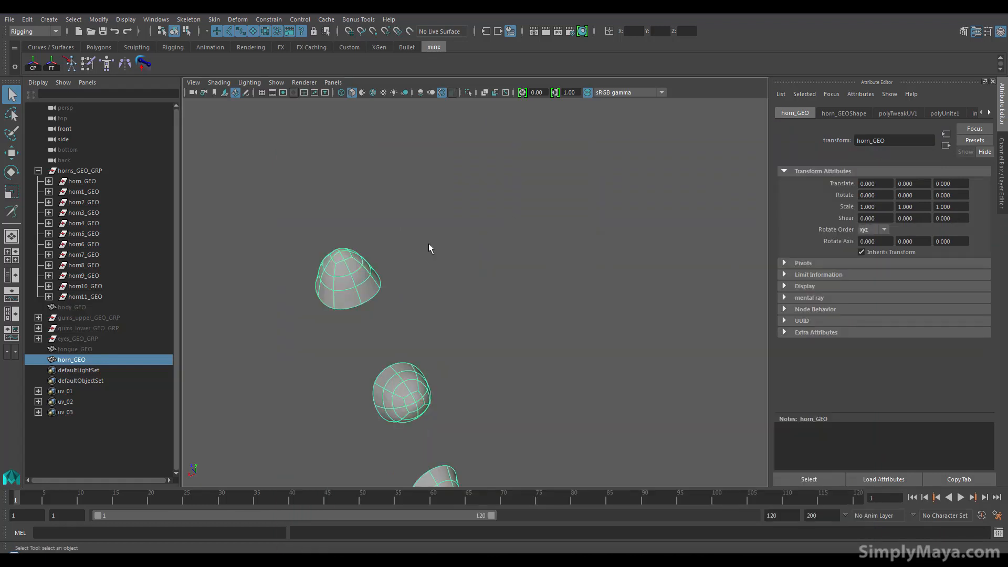
Switch the combined horns to edge selection and select a tip-to-base line of edges on the first two horns
right_click(357, 257)
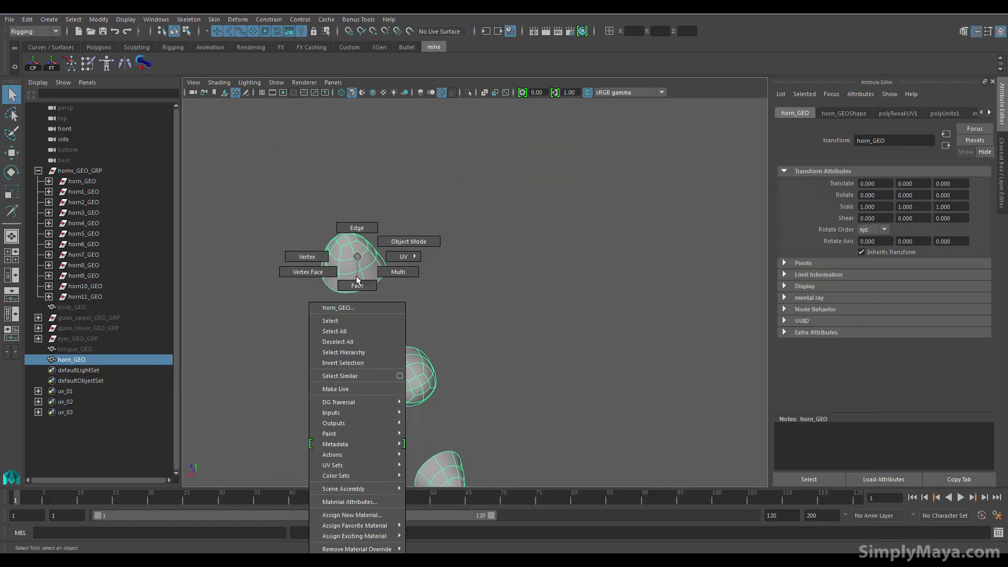
click(353, 236)
click(349, 240)
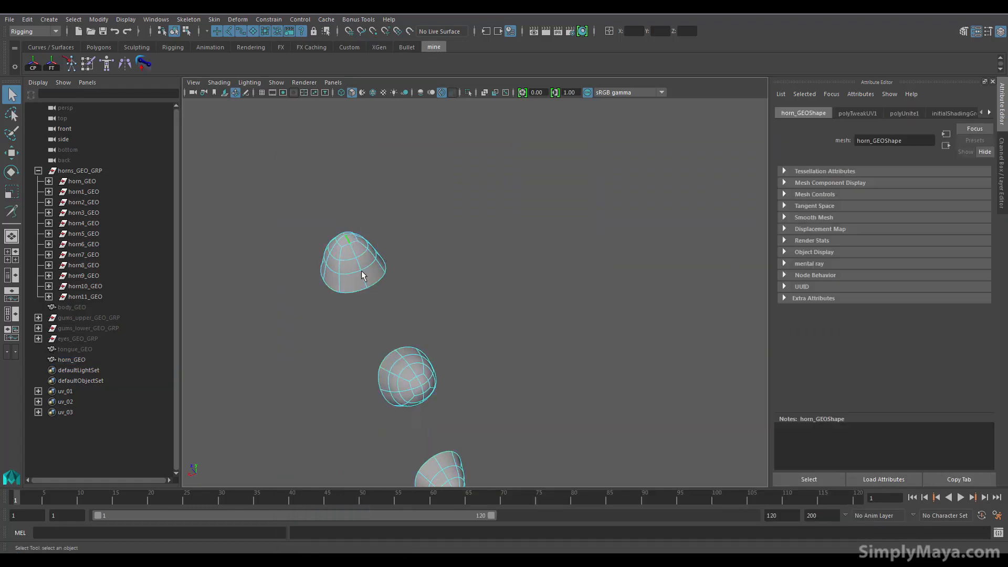
alt+drag(366, 281, 411, 345)
shift+click(402, 401)
key(f)
Add the matching tip-to-base seam edges on the third and fourth horns to the selection
scroll(463, 439, down, 8)
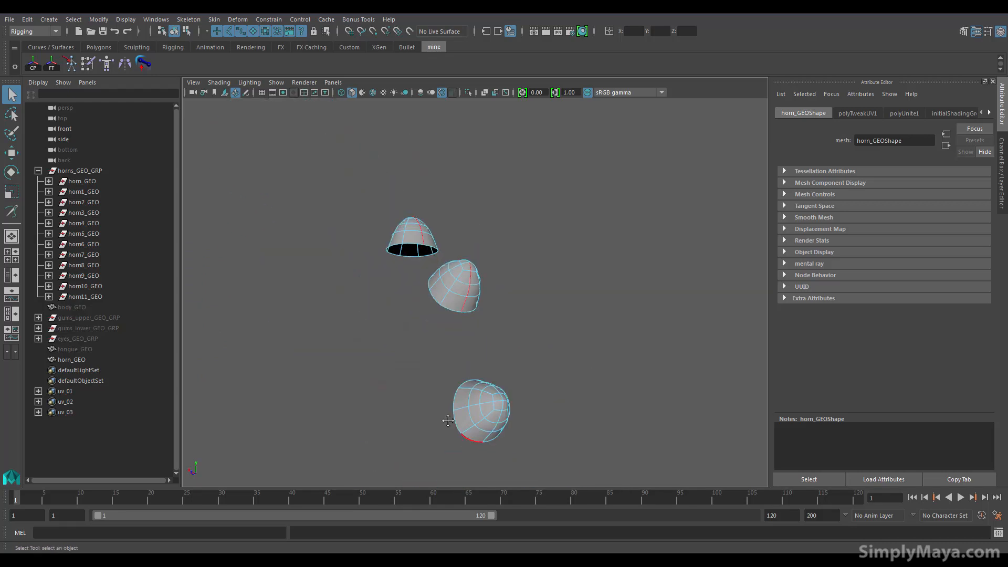
alt+middle_drag(468, 441, 420, 389)
scroll(415, 384, up, 3)
shift+click(356, 436)
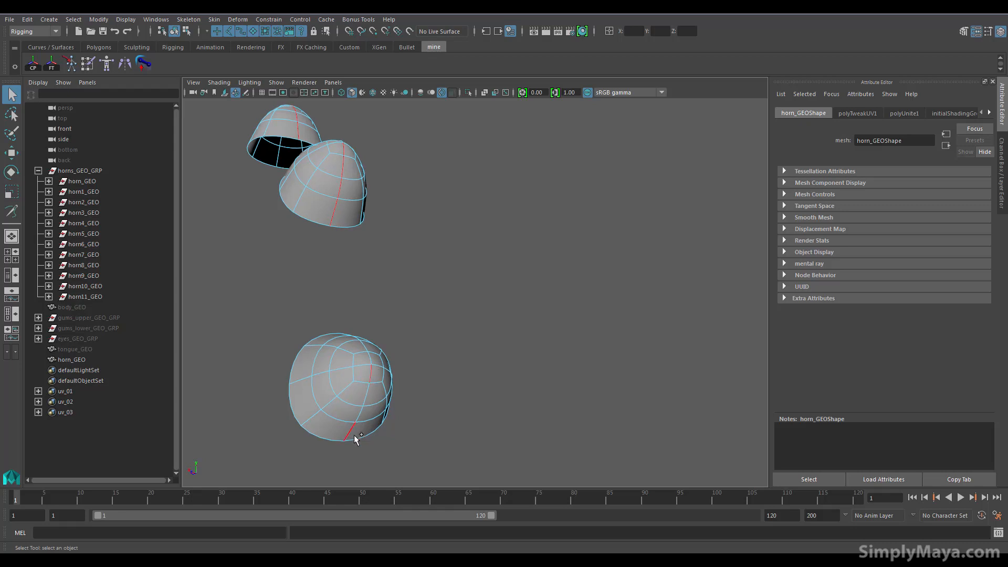
alt+drag(348, 434, 347, 328)
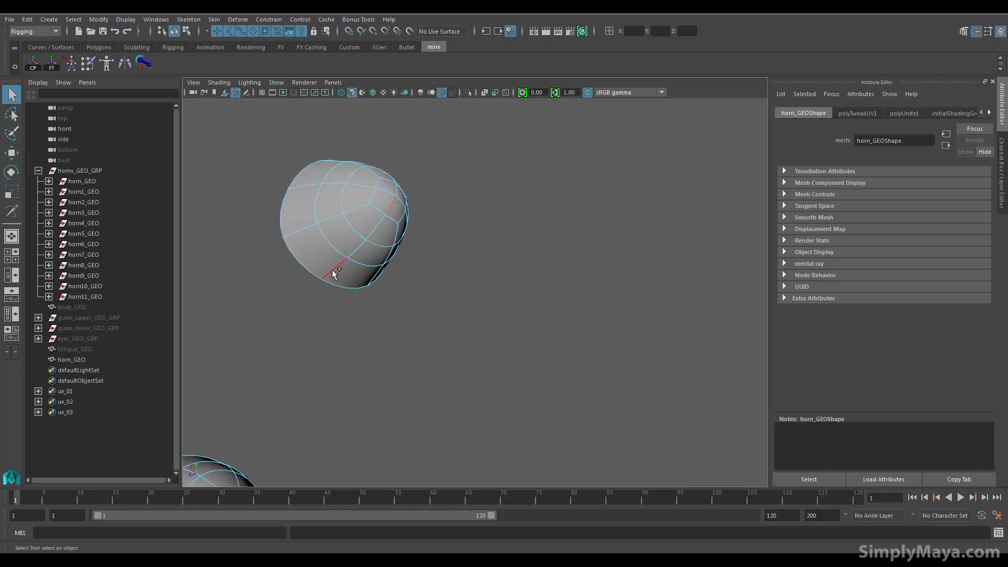
scroll(381, 370, down, 5)
alt+drag(381, 370, 326, 328)
alt+right_drag(327, 327, 446, 339)
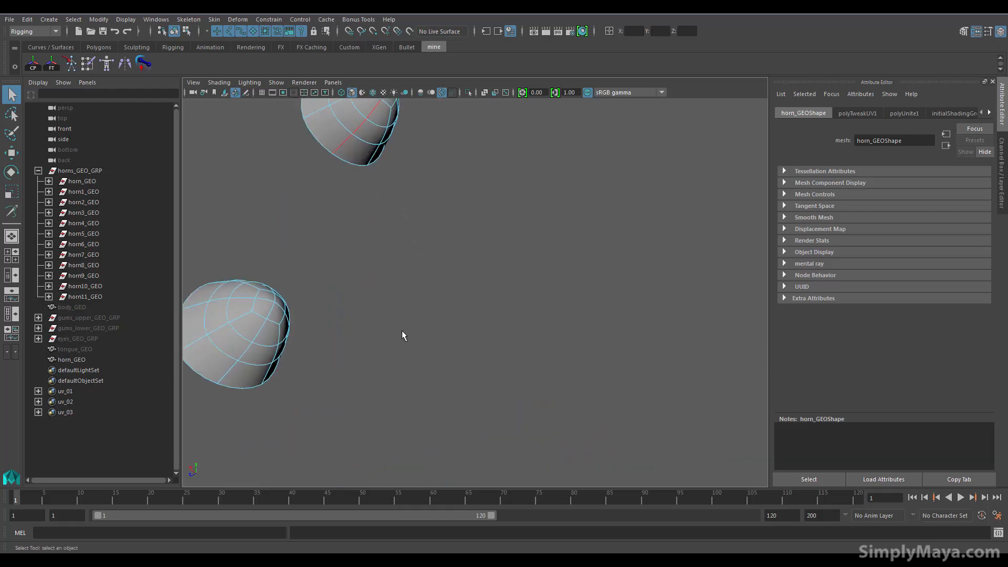
Extend the seam selection with a vertical edge line on each of the following horns down the curved row
alt+drag(323, 407, 391, 346)
shift+double_click(363, 440)
alt+drag(391, 425, 398, 367)
alt+middle_drag(399, 366, 417, 354)
alt+drag(416, 354, 359, 326)
shift+double_click(365, 447)
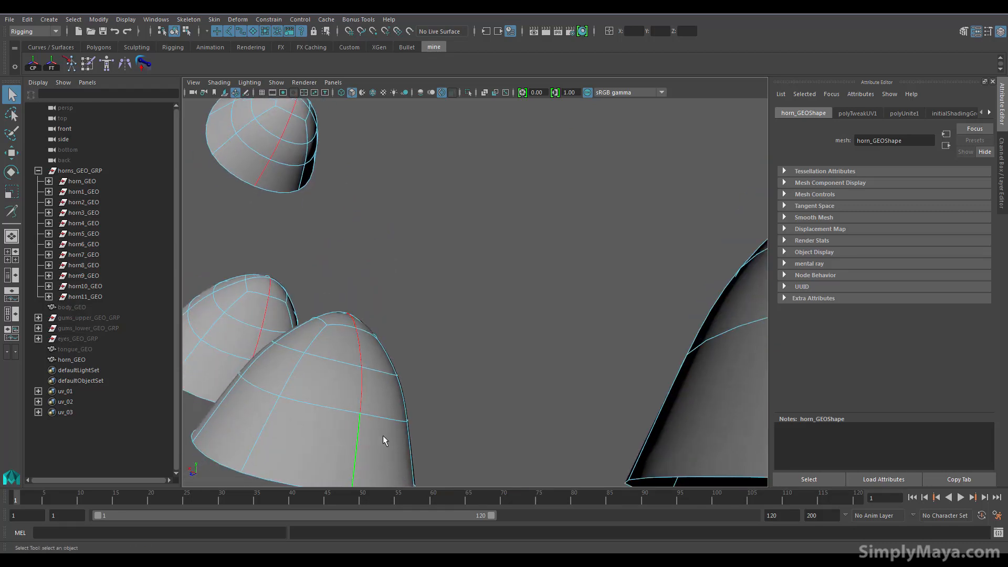
Add the vertical seam edges on the next overlapping horns in the middle of the row to the selection
scroll(431, 422, down, 5)
alt+drag(483, 405, 452, 418)
alt+right_drag(452, 418, 499, 430)
alt+middle_drag(499, 431, 518, 341)
shift+click(408, 330)
shift+double_click(415, 394)
alt+drag(491, 402, 481, 409)
alt+middle_drag(481, 409, 491, 382)
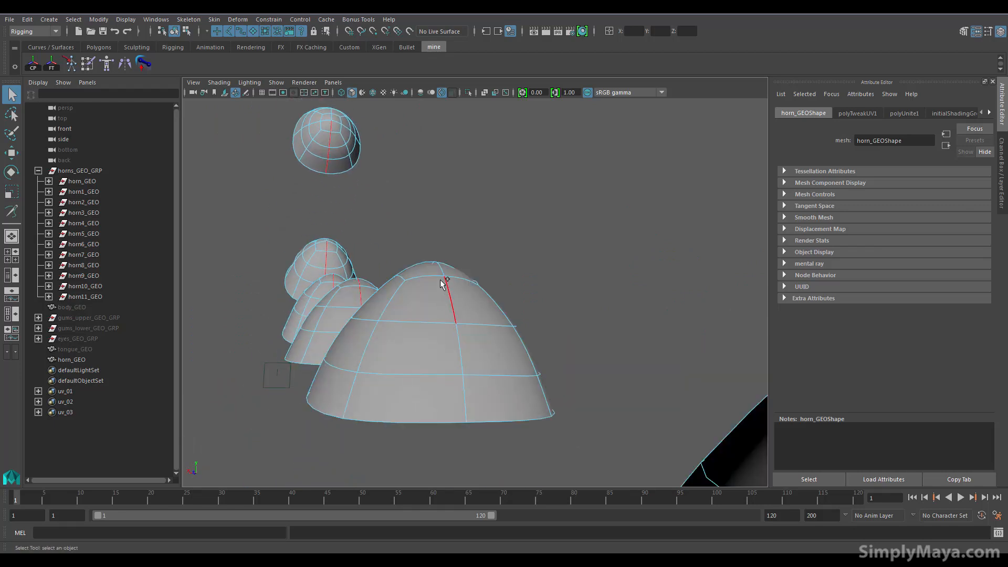
shift+double_click(463, 388)
Add the seam edges on the remaining horns at the end of the row, so every horn has one tip-to-base line selected
scroll(481, 394, down, 5)
alt+drag(499, 391, 475, 400)
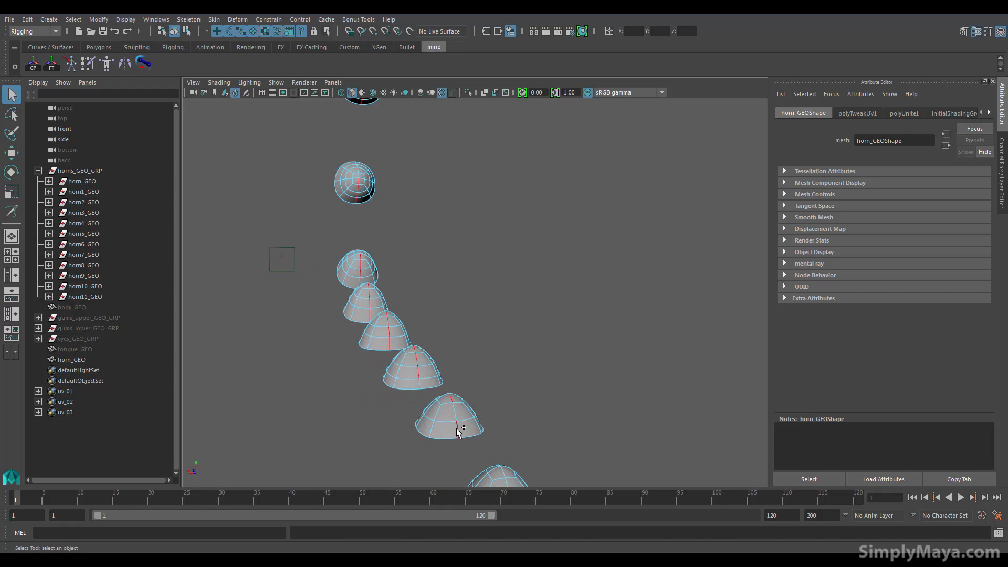
alt+drag(493, 443, 471, 397)
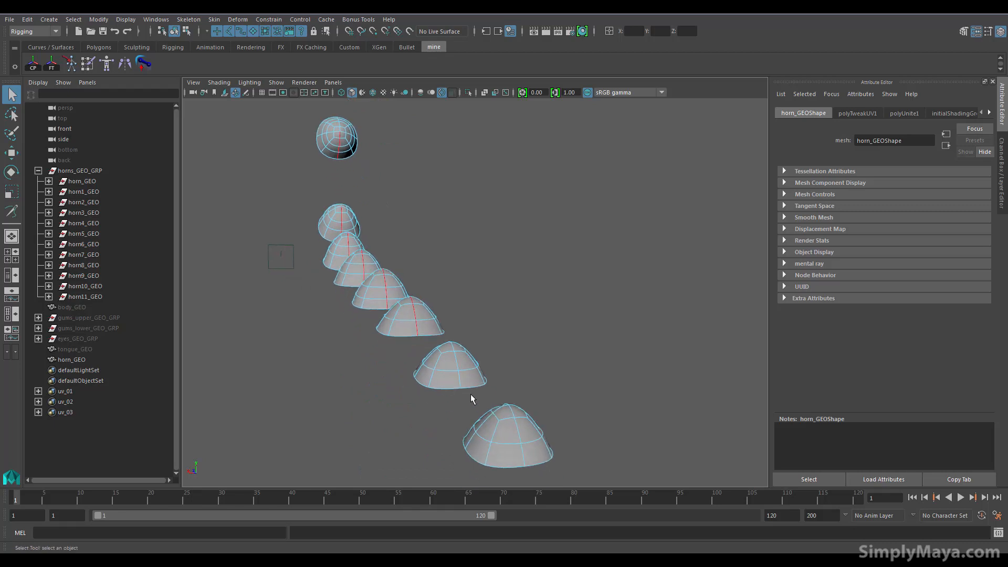
shift+double_click(453, 347)
shift+click(519, 441)
alt+drag(522, 452, 428, 447)
alt+drag(504, 382, 387, 256)
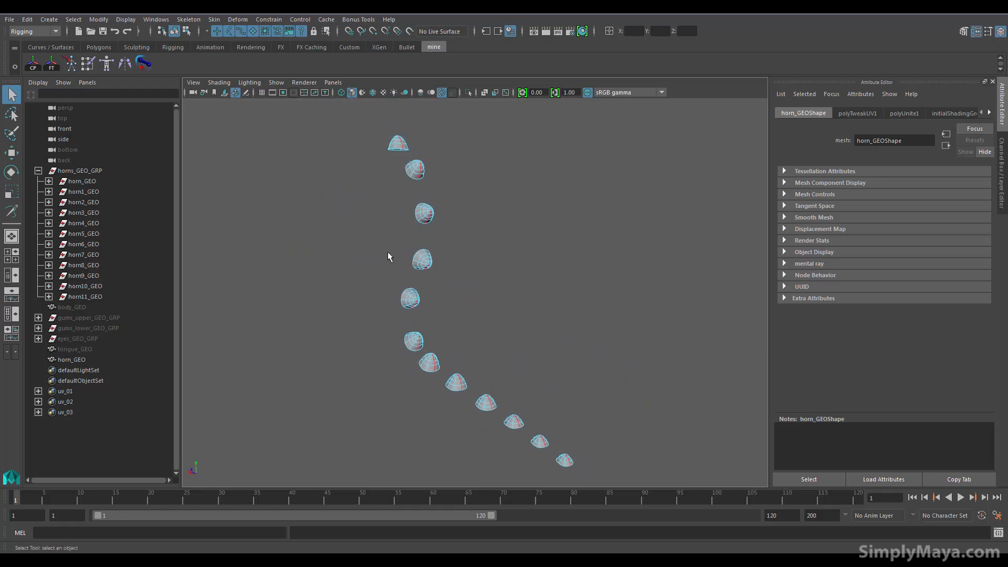
Save the selected seam edges as a quick select set named Set
click(59, 20)
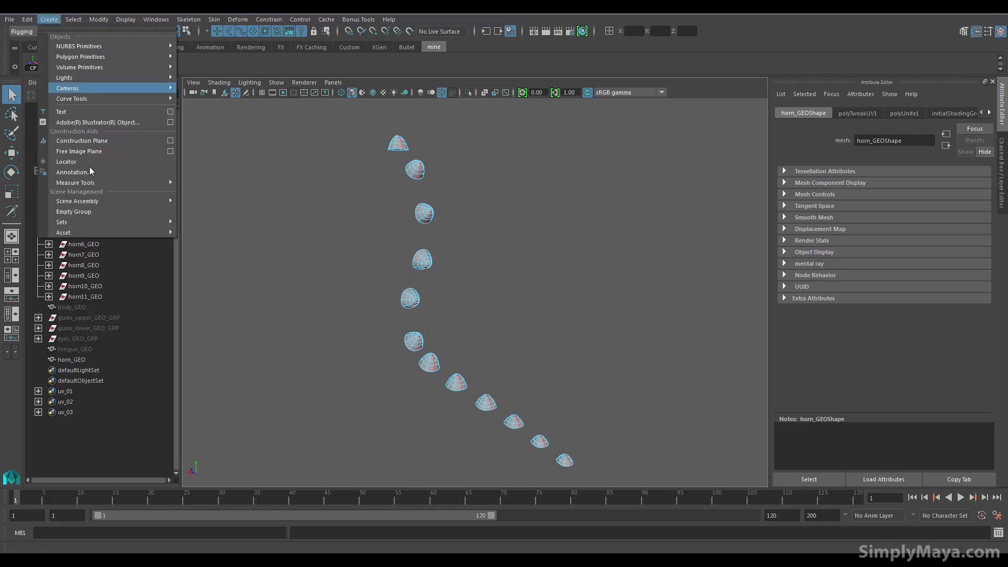
mouse_move(87, 220)
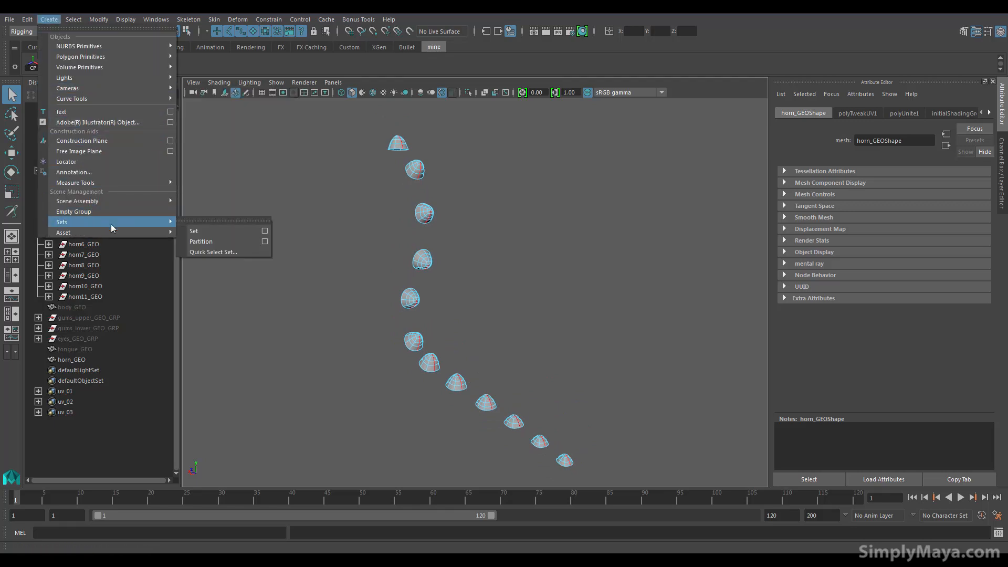
click(221, 252)
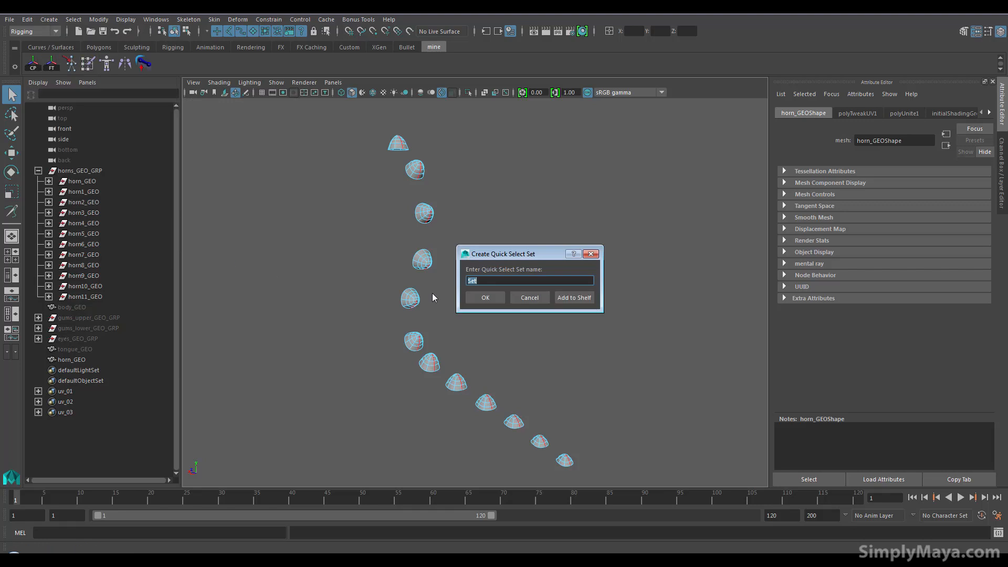
click(496, 296)
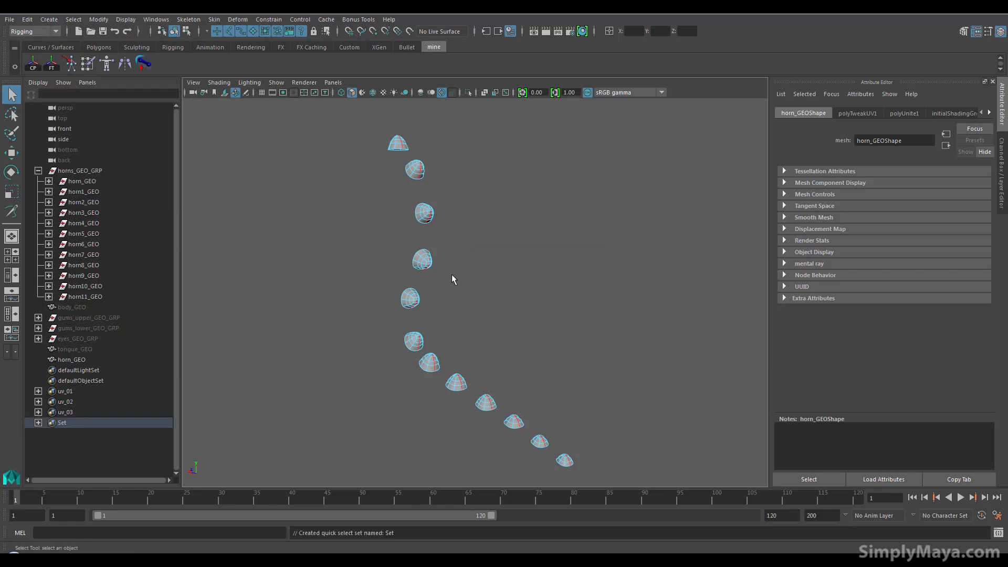
Return to object mode and try to run the Auto Unwrap UVs Tool on the horns with Unfold 3D and Proportional Scale (pack)
alt+middle_drag(411, 265, 418, 328)
alt+right_drag(418, 327, 481, 328)
alt+middle_drag(483, 332, 440, 265)
right_drag(418, 257, 442, 232)
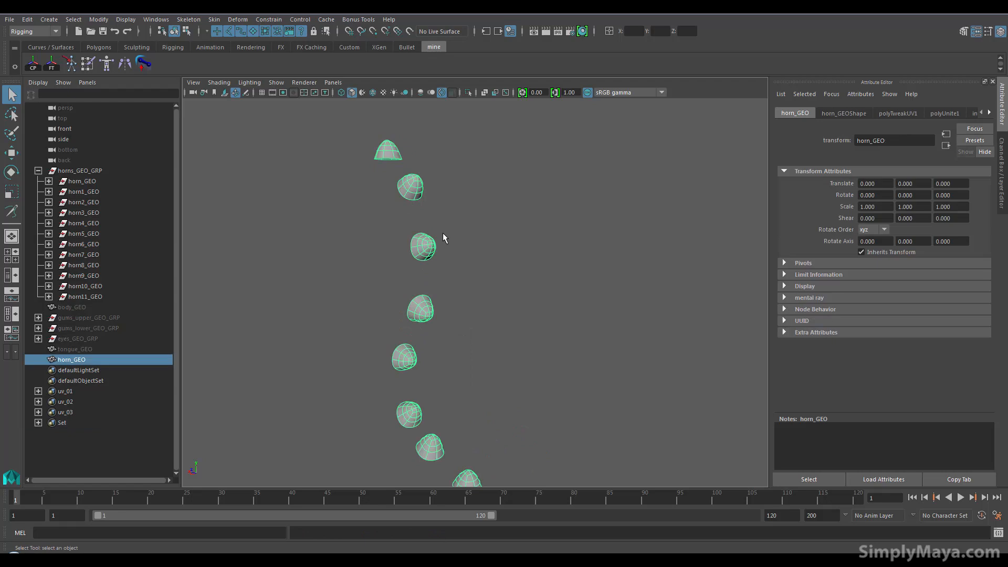
click(358, 19)
mouse_move(382, 105)
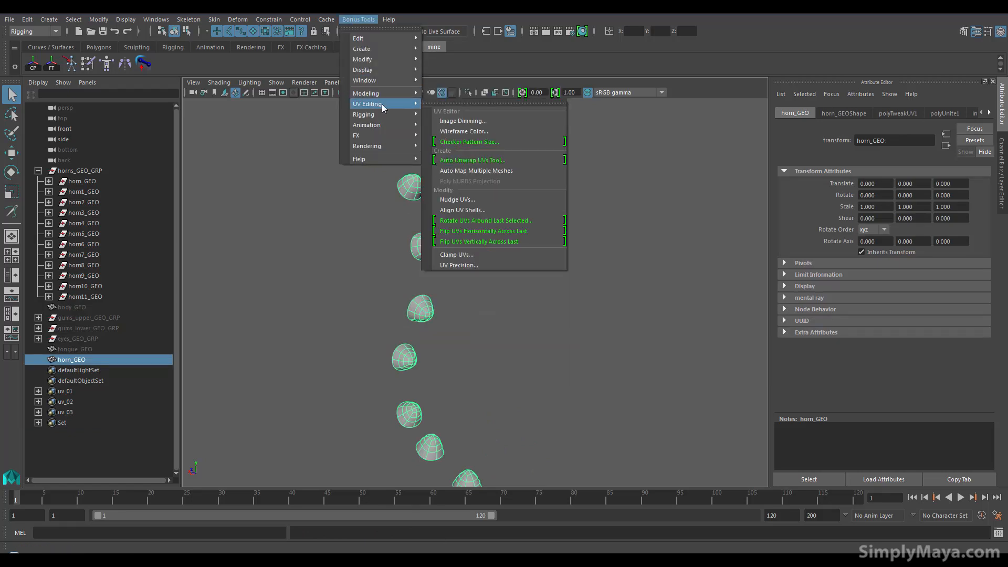
click(470, 160)
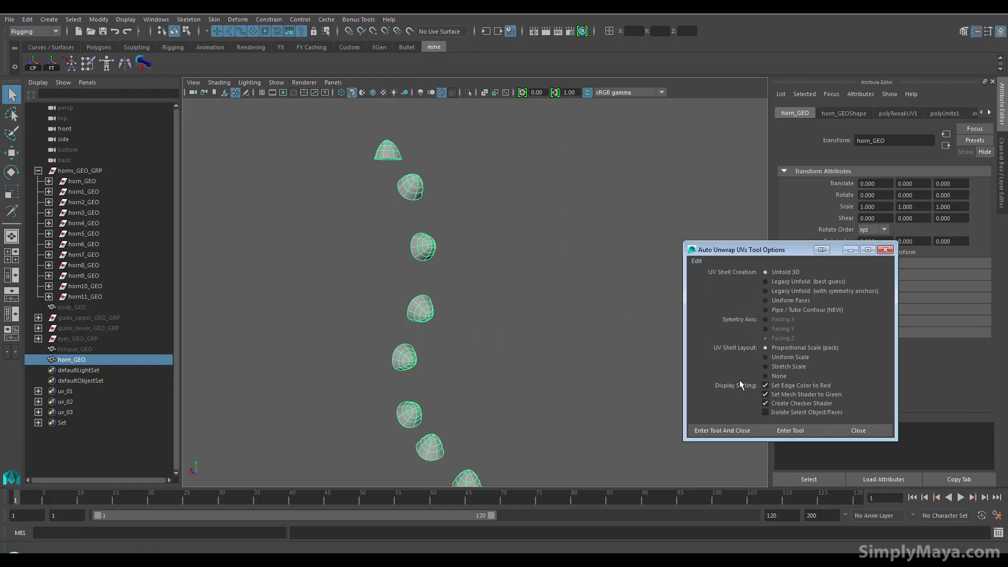
click(736, 434)
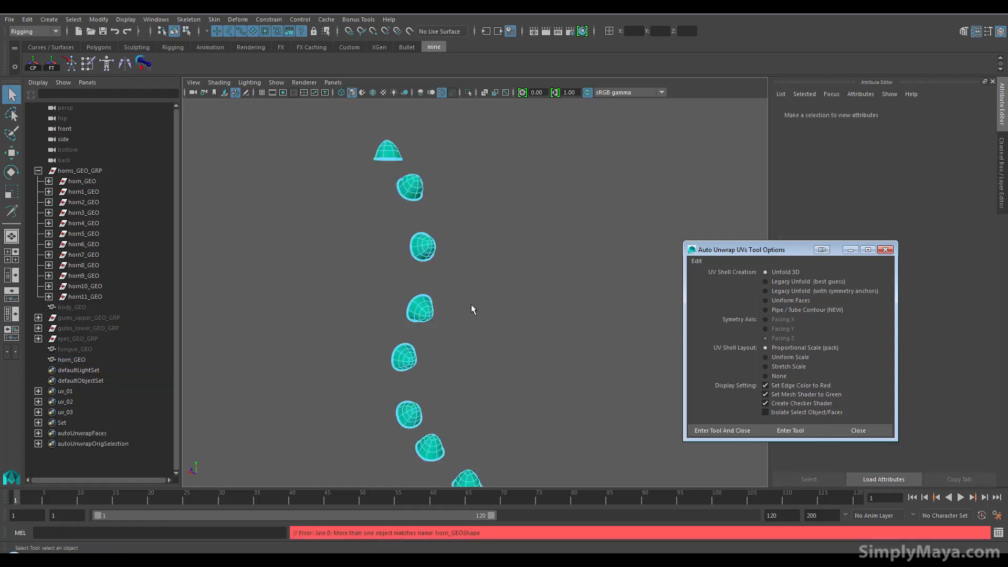
Reselect the horns' saved seam edges from the quick select set named Set
alt+middle_drag(422, 250, 418, 284)
alt+right_drag(419, 285, 567, 286)
alt+middle_drag(432, 298, 456, 255)
right_click(386, 229)
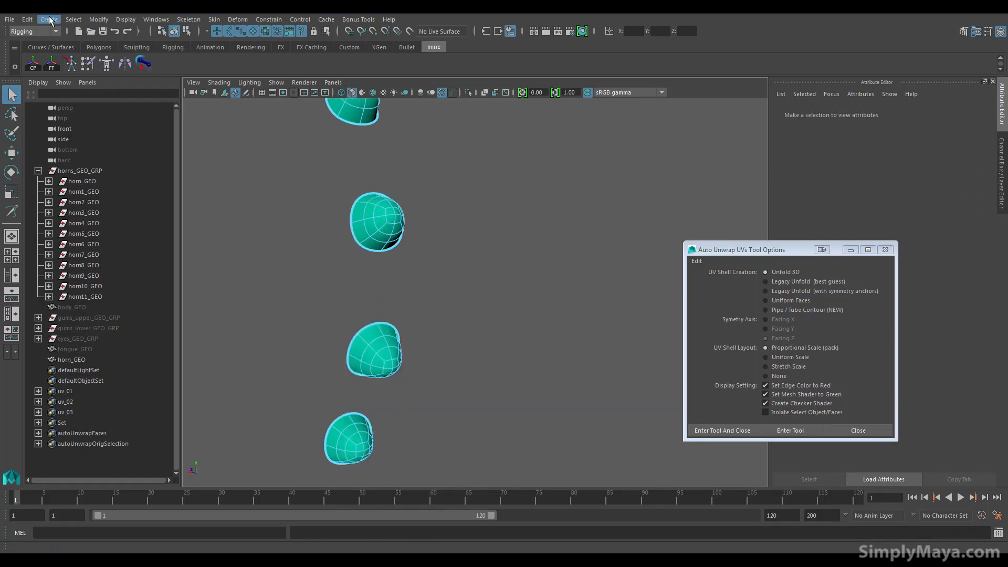
click(49, 19)
click(73, 19)
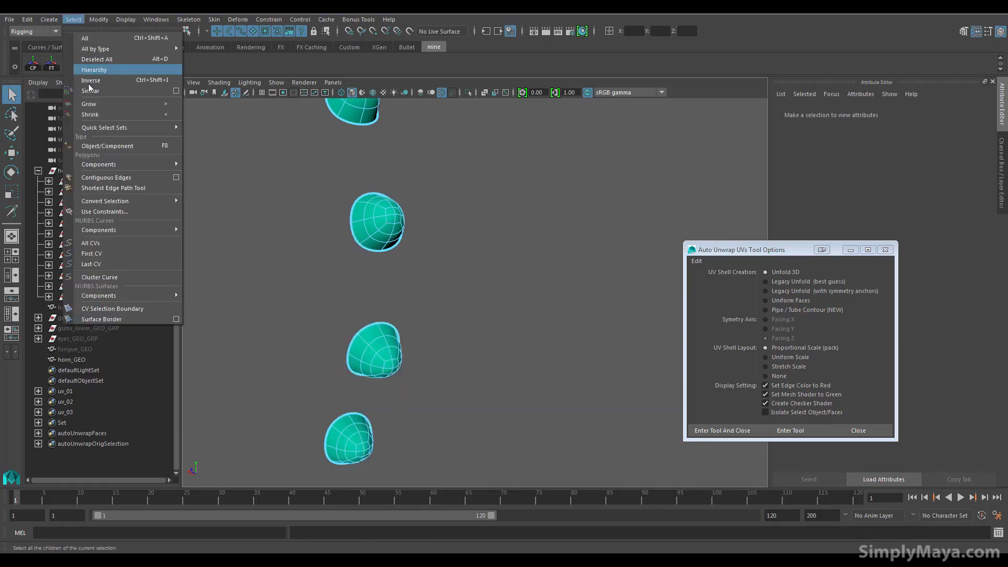
mouse_move(119, 129)
click(201, 128)
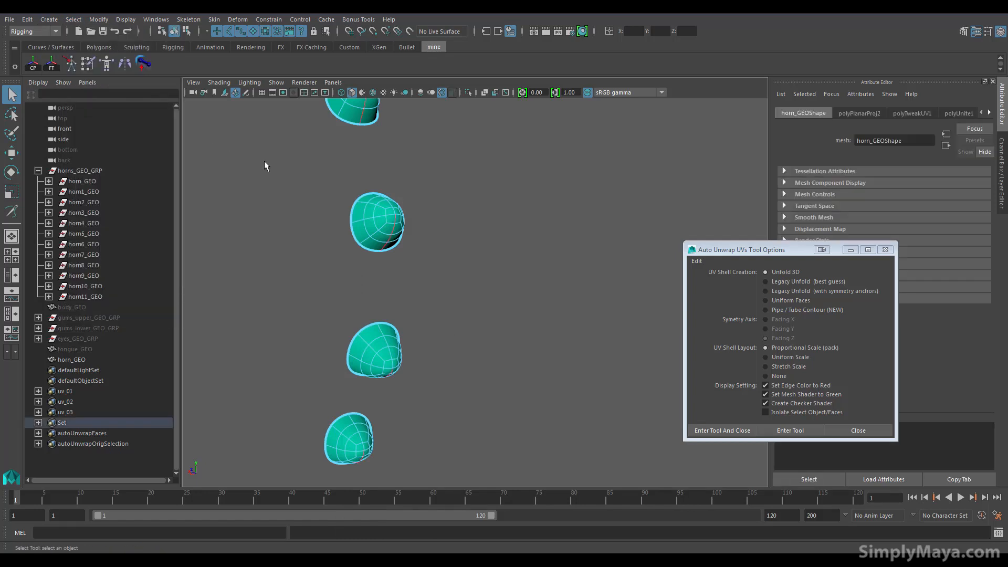
Select the combined horn mesh in object mode, restart the Auto Unwrap UVs Tool and try to continue with that mesh
alt+middle_drag(423, 227, 417, 274)
right_drag(388, 261, 424, 241)
click(388, 265)
click(785, 429)
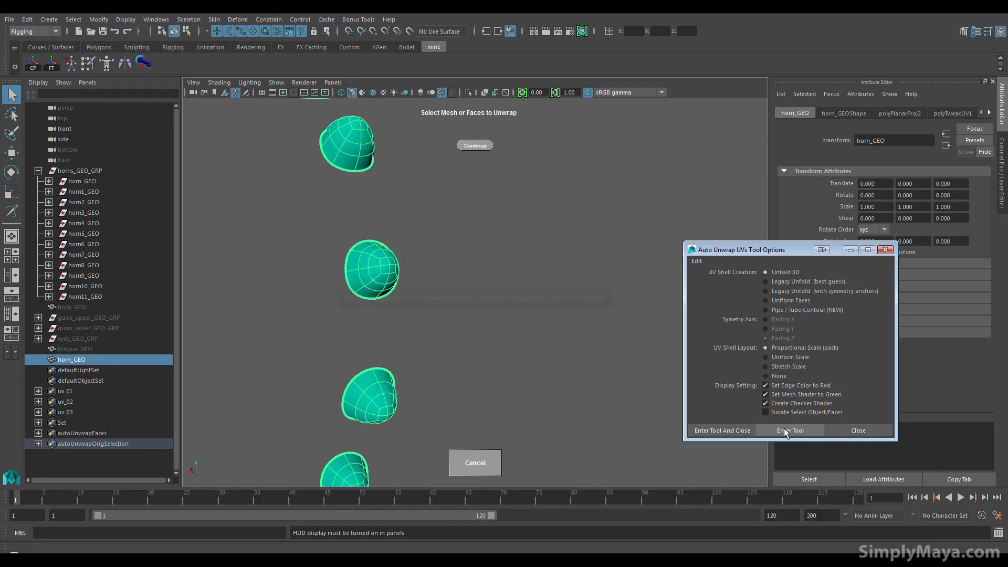
click(378, 262)
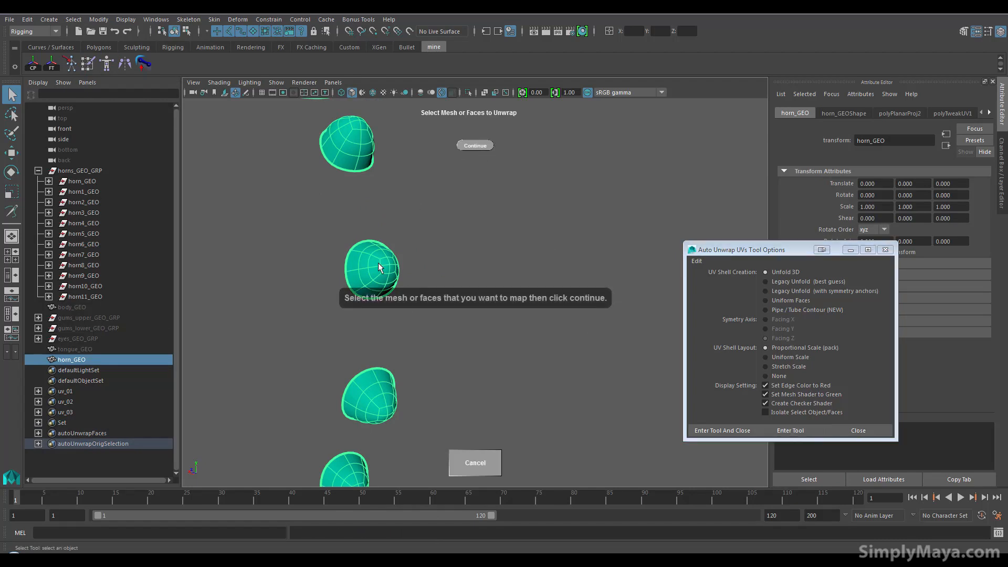
click(476, 145)
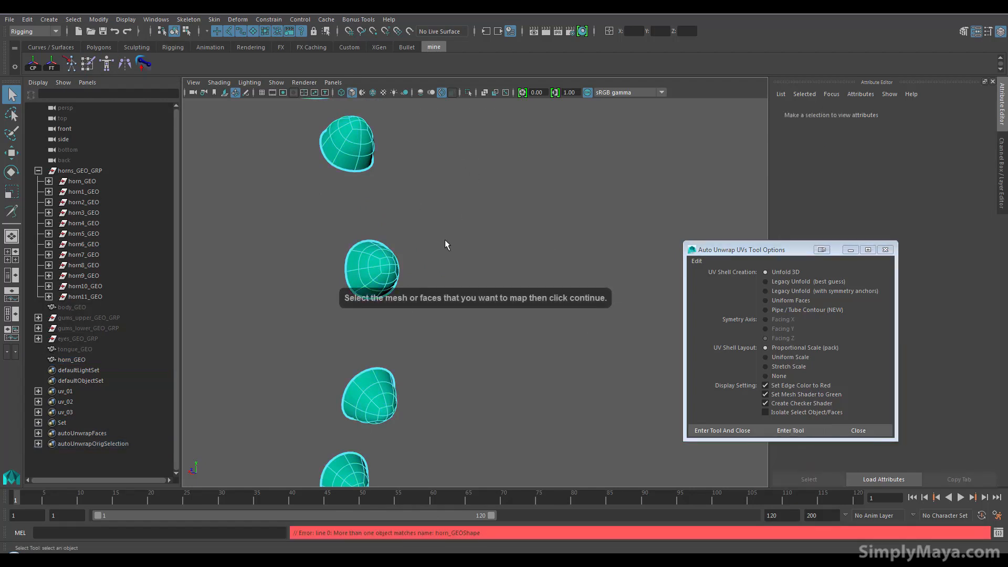
alt+middle_drag(402, 253, 429, 137)
alt+right_drag(439, 263, 367, 272)
alt+drag(367, 272, 373, 301)
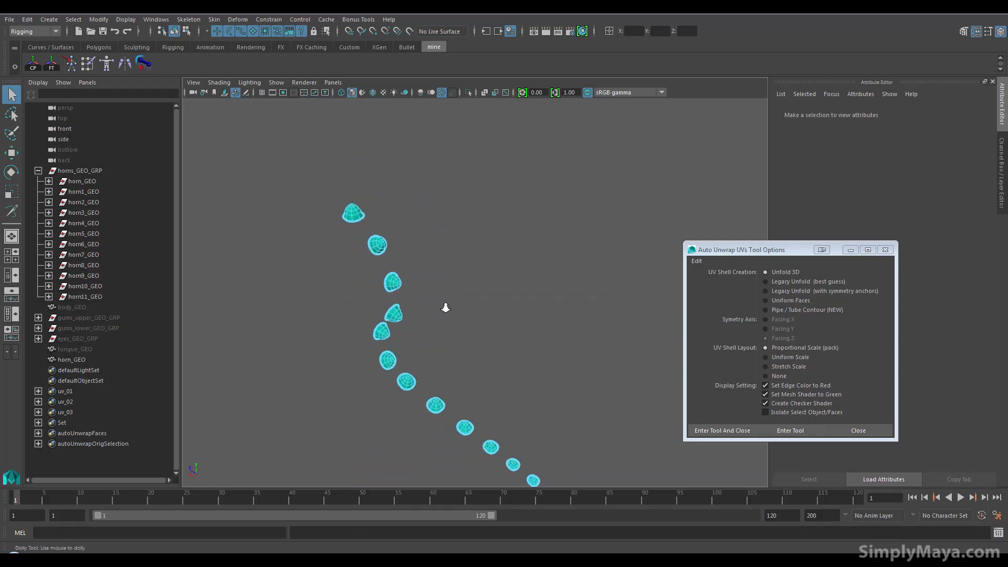
Return the combined horn mesh to object mode and rename it horn_GEO_tmp so its name differs from the grouped horn
alt+right_drag(373, 301, 409, 297)
alt+middle_drag(349, 267, 418, 313)
right_drag(391, 267, 420, 238)
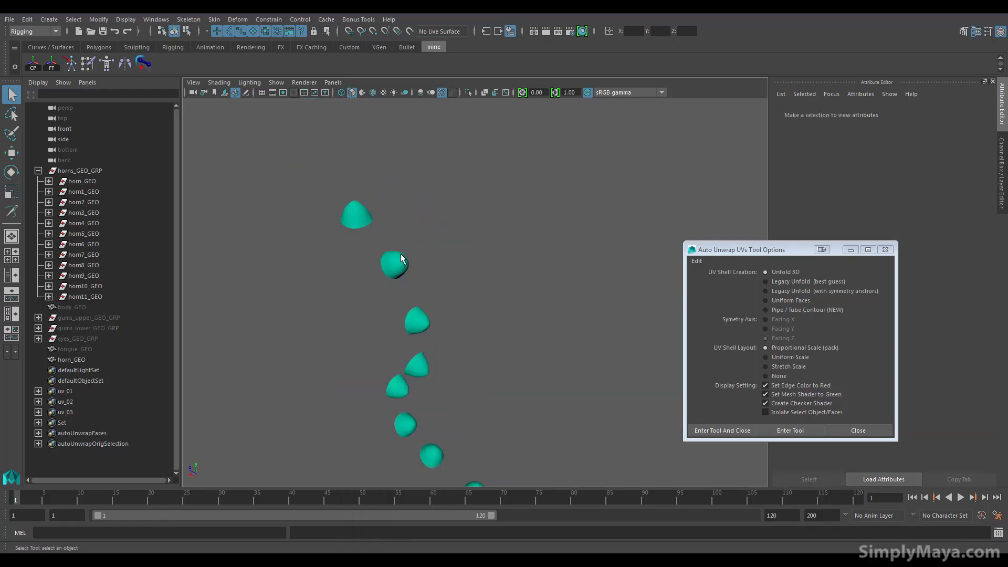
double_click(84, 361)
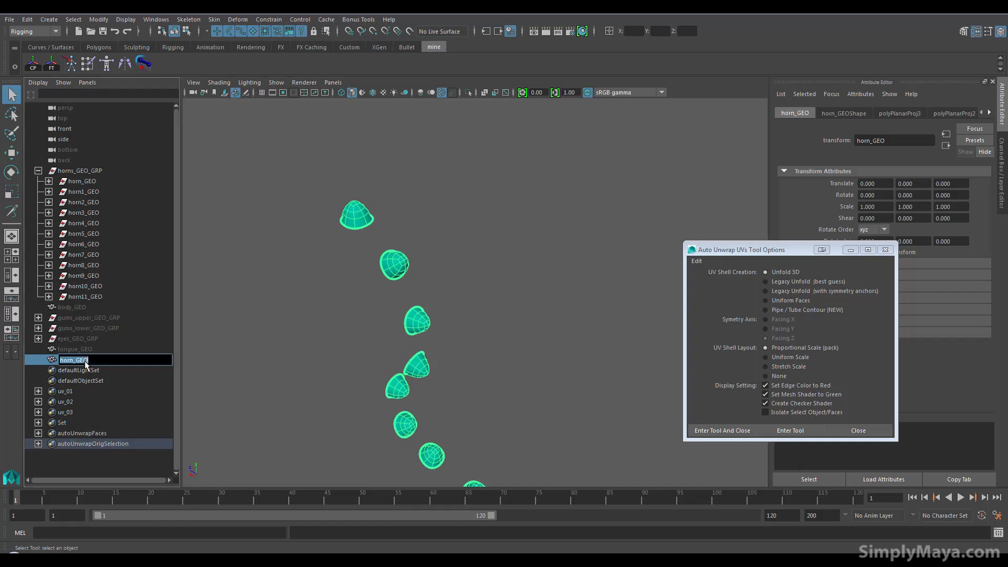
click(48, 182)
click(48, 182)
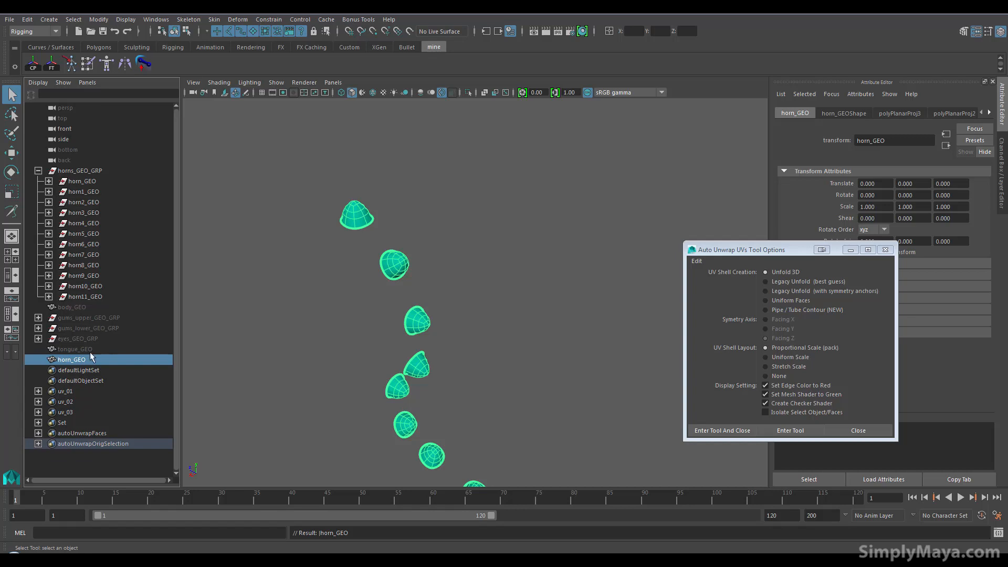
double_click(83, 362)
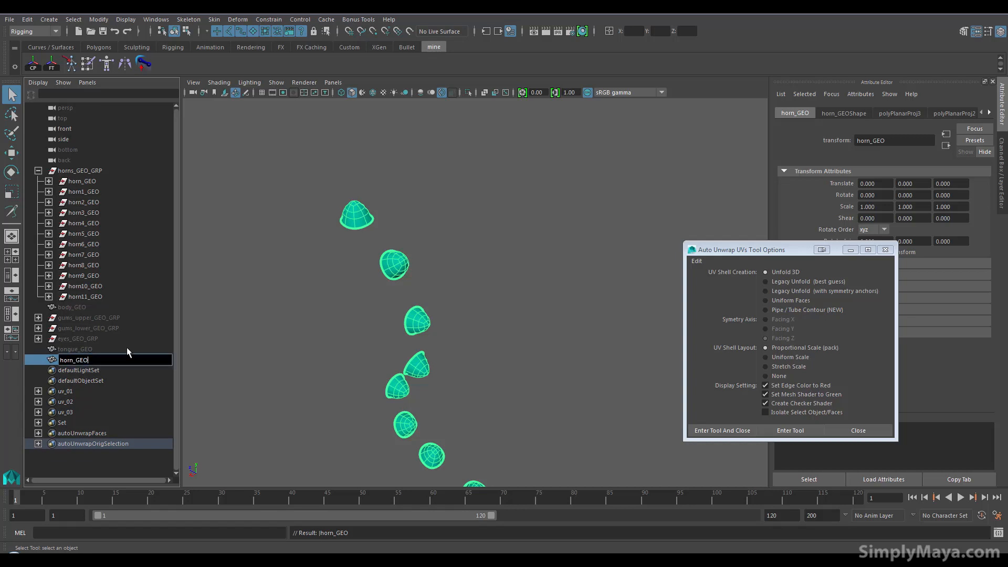
key(Return)
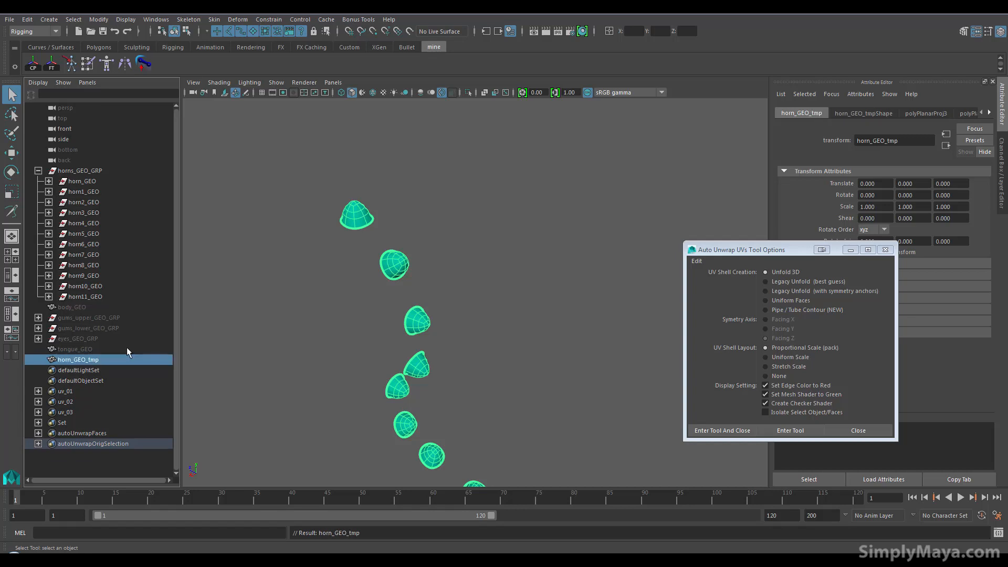
Start the Auto Unwrap UVs Tool on horn_GEO_tmp with Unfold 3D and Proportional Scale (pack), and continue to the texture border stage
click(113, 381)
click(110, 359)
click(769, 428)
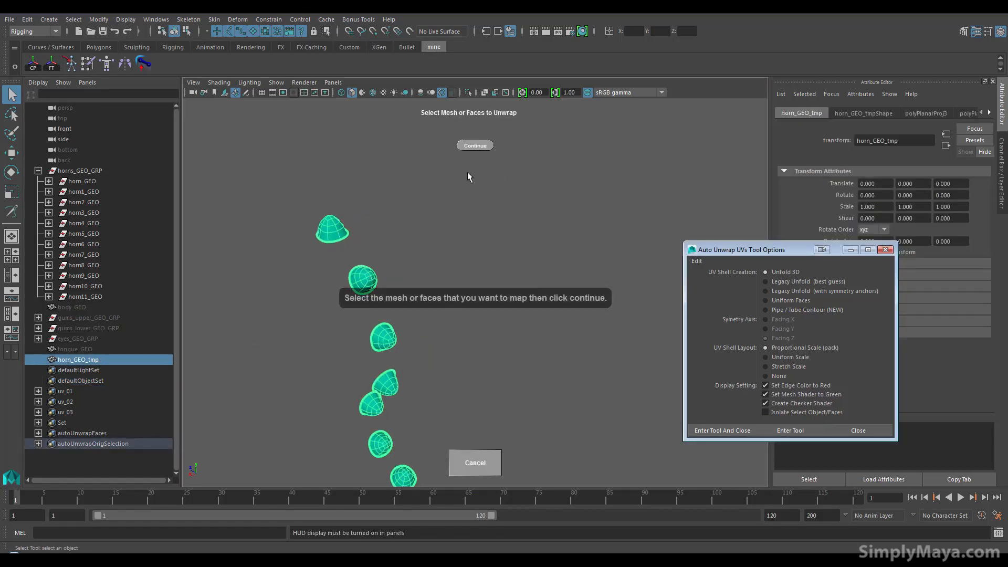
click(474, 144)
alt+drag(393, 310, 301, 204)
Recall the horns' seam edges from the quick select set named Set and add them as texture borders
click(52, 18)
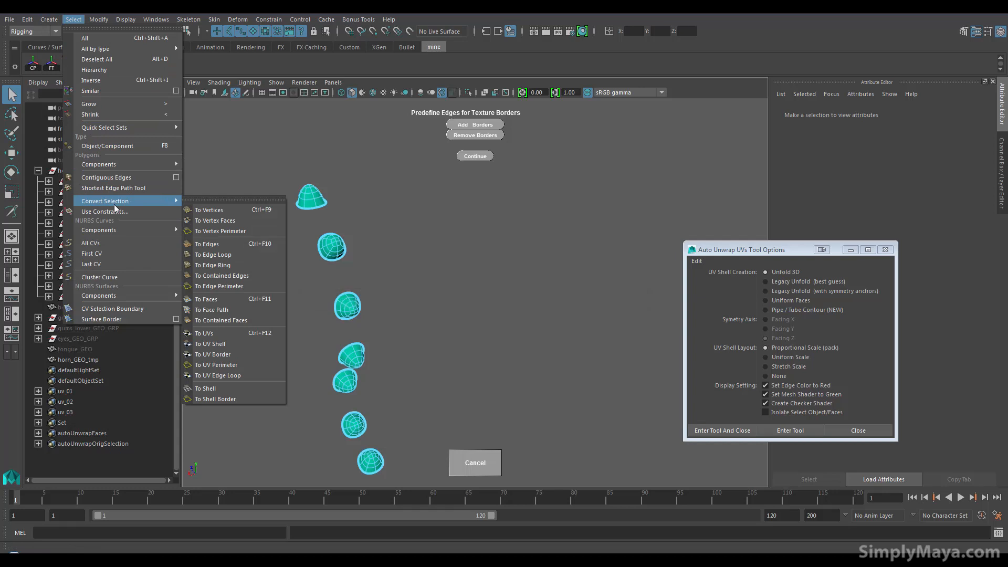
mouse_move(120, 129)
click(199, 127)
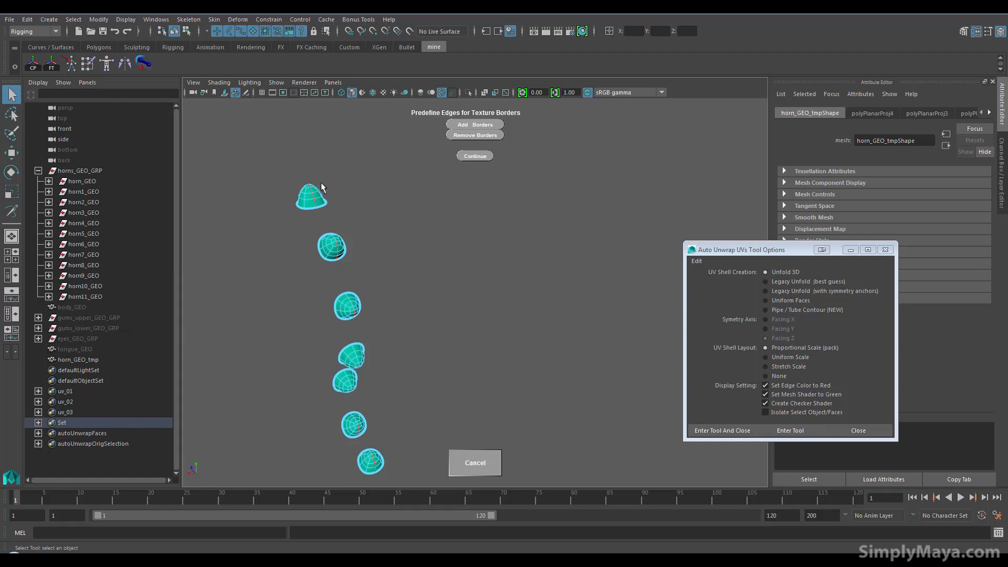
alt+middle_drag(319, 181, 401, 232)
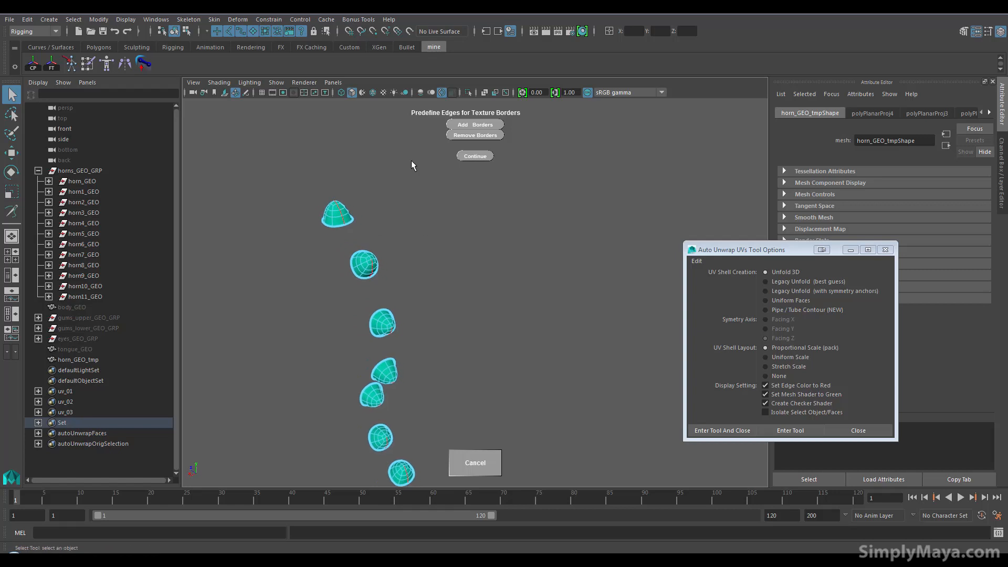
click(475, 125)
alt+drag(411, 279, 322, 296)
alt+drag(387, 353, 430, 328)
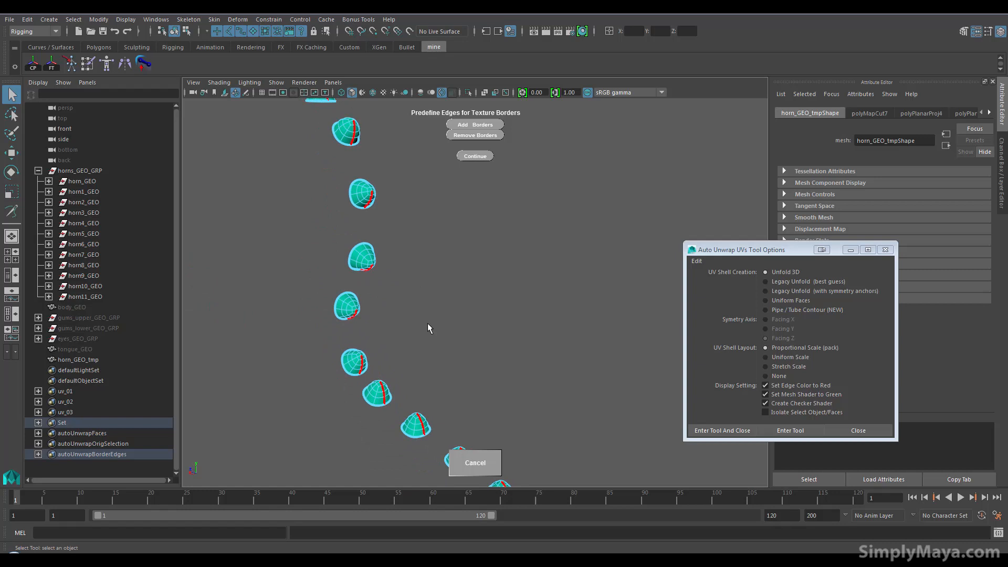
Unwrap the horns along the predefined borders and open the UV Editor
click(475, 156)
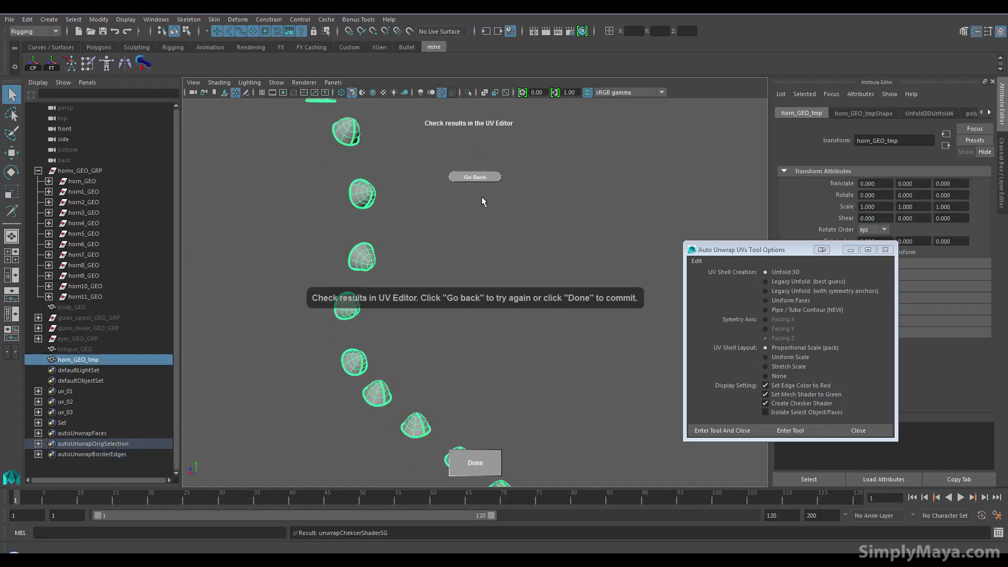
key(space)
click(512, 231)
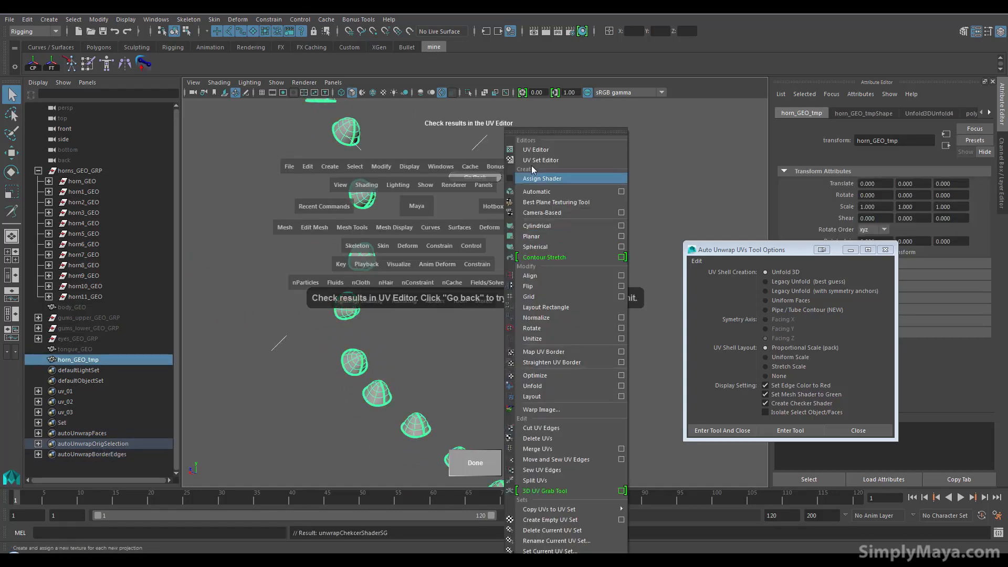
click(543, 151)
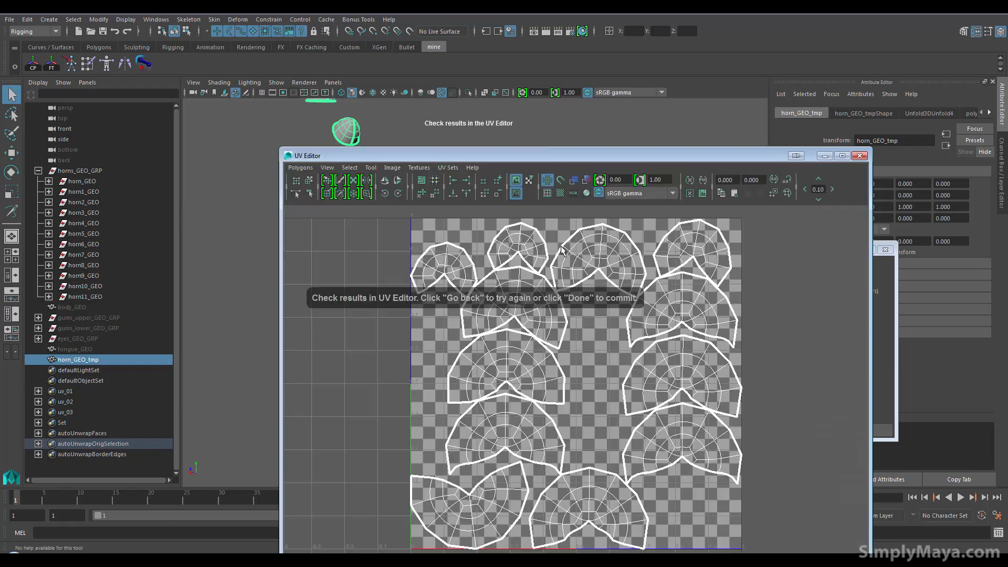
Check the horn UV shells for stretching with the UV distortion display, and turn the display off again
mouse_move(559, 159)
mouse_down()
mouse_move(628, 169)
mouse_move(664, 188)
mouse_up()
click(687, 209)
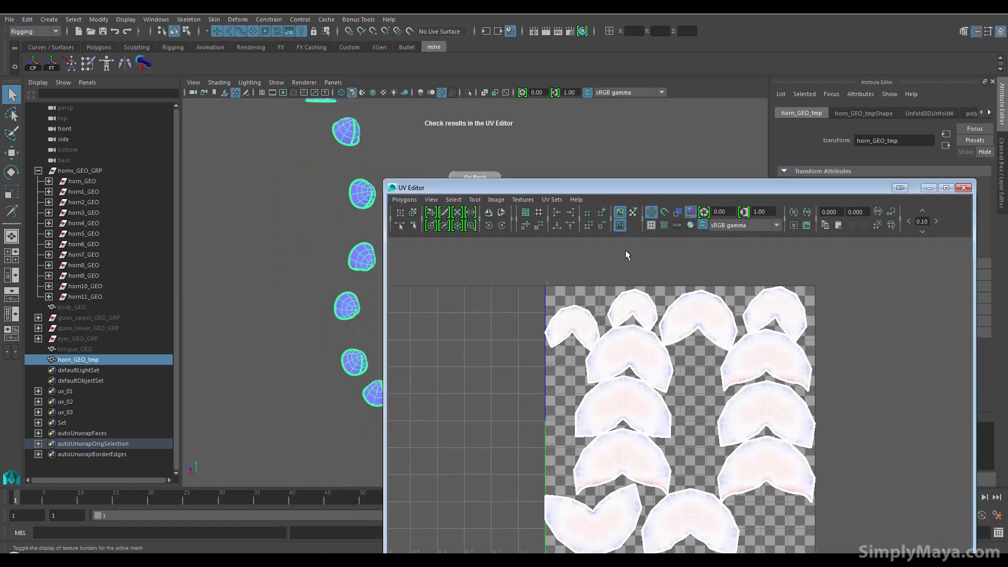
alt+middle_drag(605, 378, 587, 337)
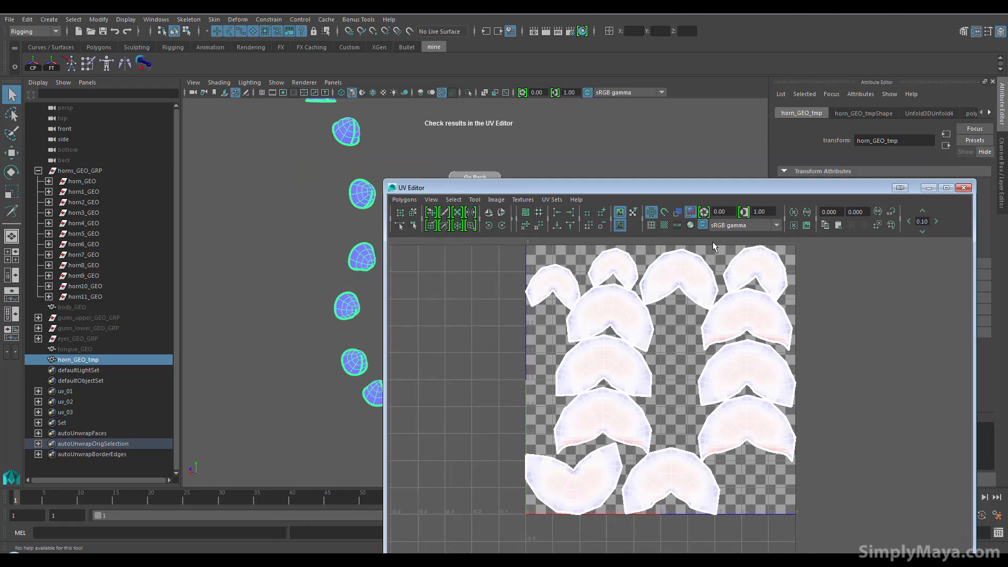
click(690, 210)
mouse_move(465, 247)
alt+middle_down()
mouse_move(471, 273)
mouse_move(513, 284)
alt+middle_up()
Move the UV Editor clear of the horns, commit the auto unwrap result and deselect the mesh
drag(577, 188, 686, 183)
alt+drag(409, 297, 341, 276)
click(461, 464)
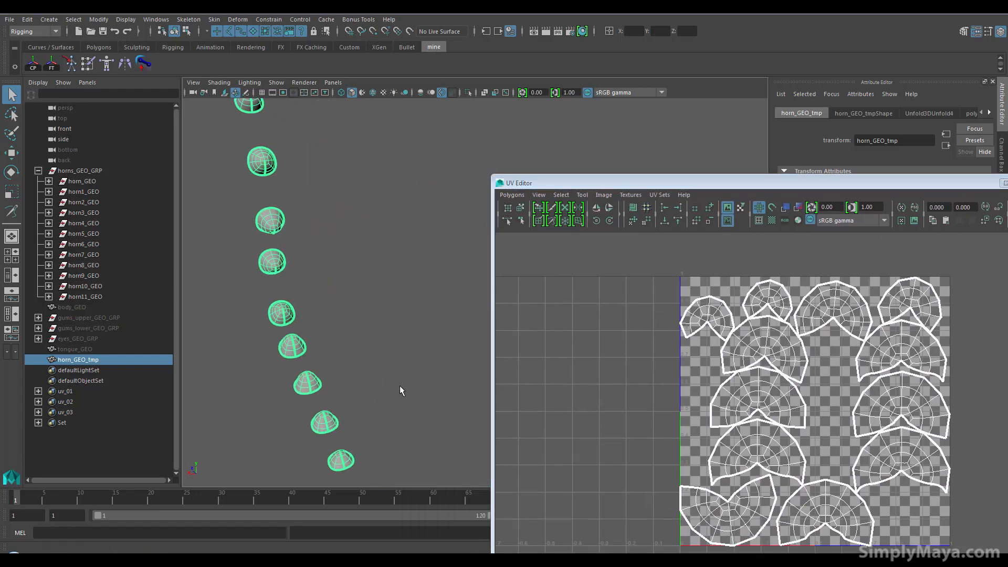
alt+drag(352, 378, 320, 395)
click(321, 400)
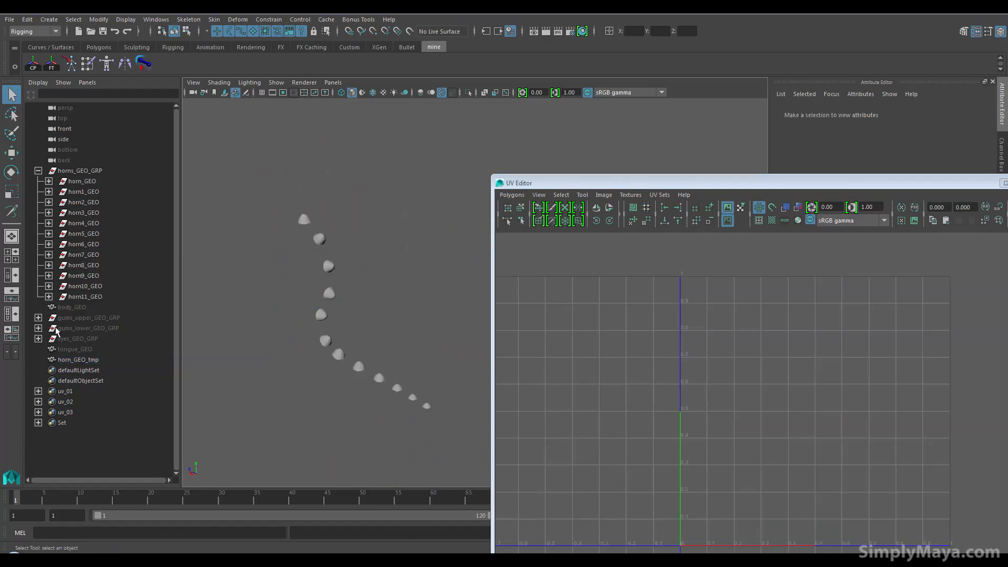
Delete the construction history of horn_GEO_tmp to clear out the leftover horns_GEO_GRP, and deselect the mesh
click(38, 171)
click(68, 174)
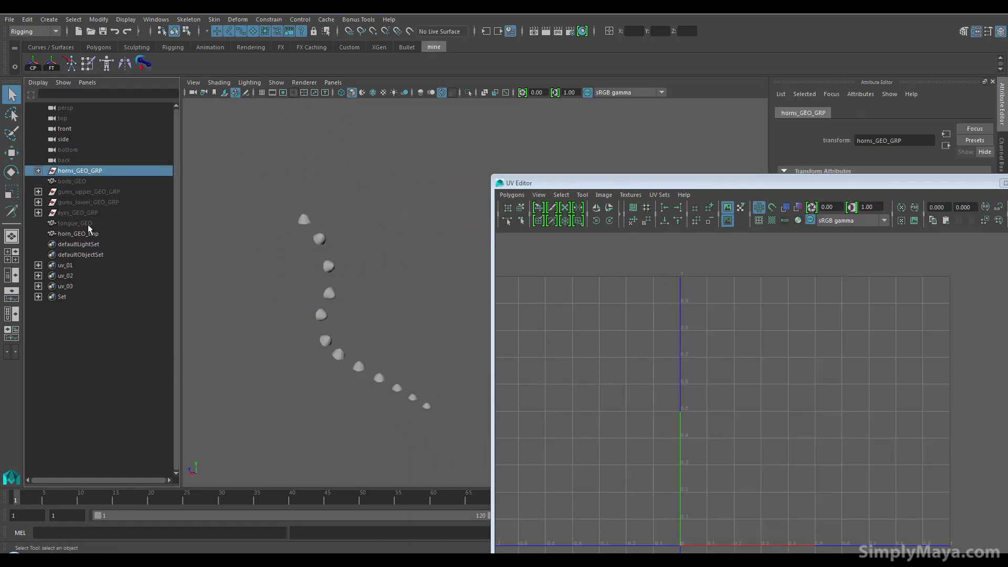
click(117, 234)
alt+drag(309, 257, 295, 244)
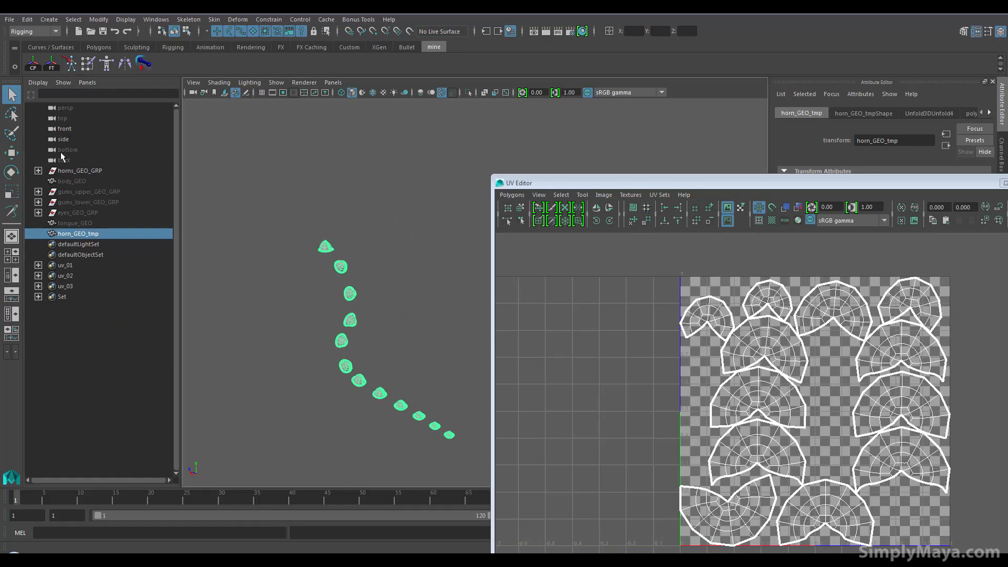
click(11, 21)
mouse_move(27, 19)
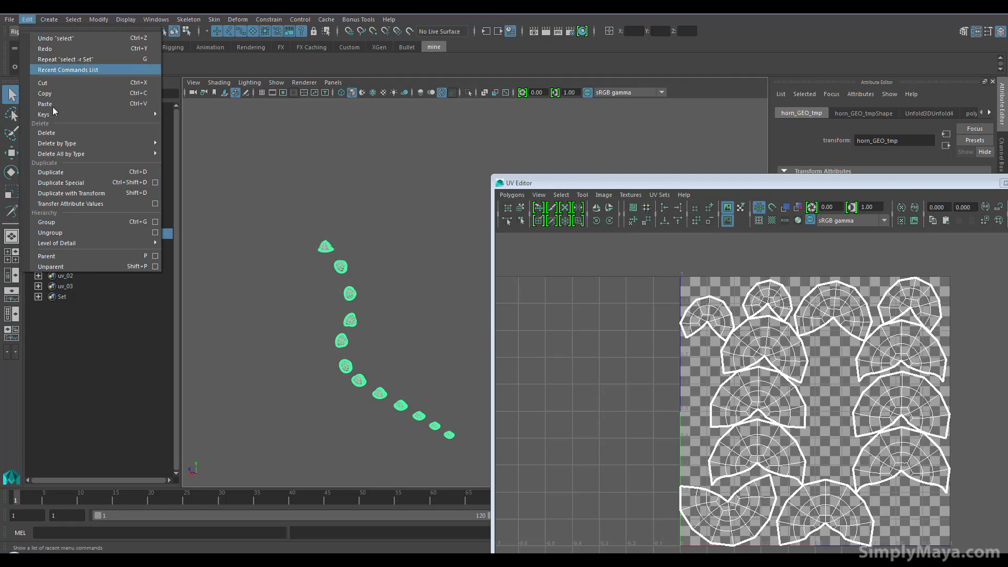
mouse_move(68, 144)
click(205, 152)
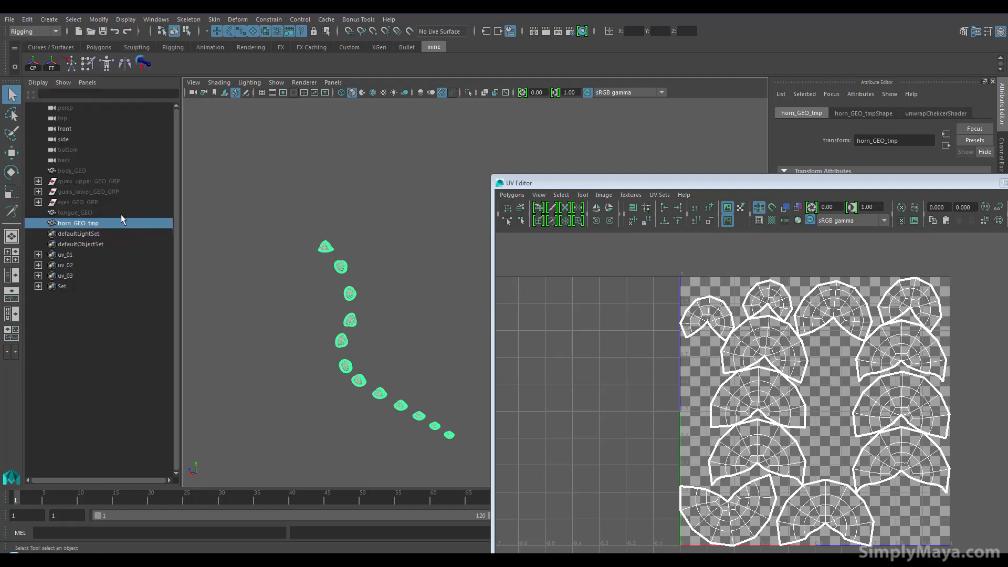
alt+drag(332, 252, 334, 291)
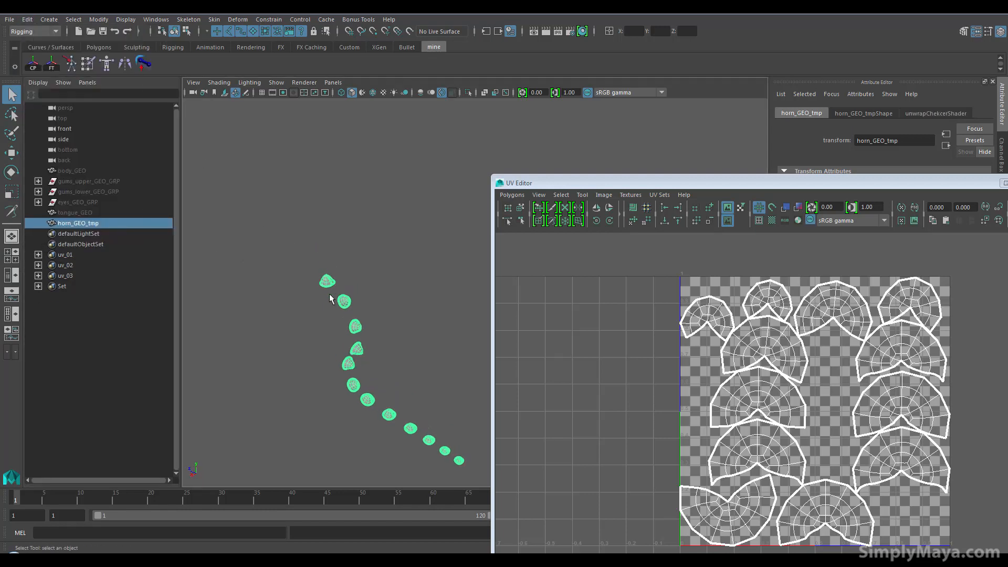
alt+middle_drag(329, 293, 304, 244)
click(430, 303)
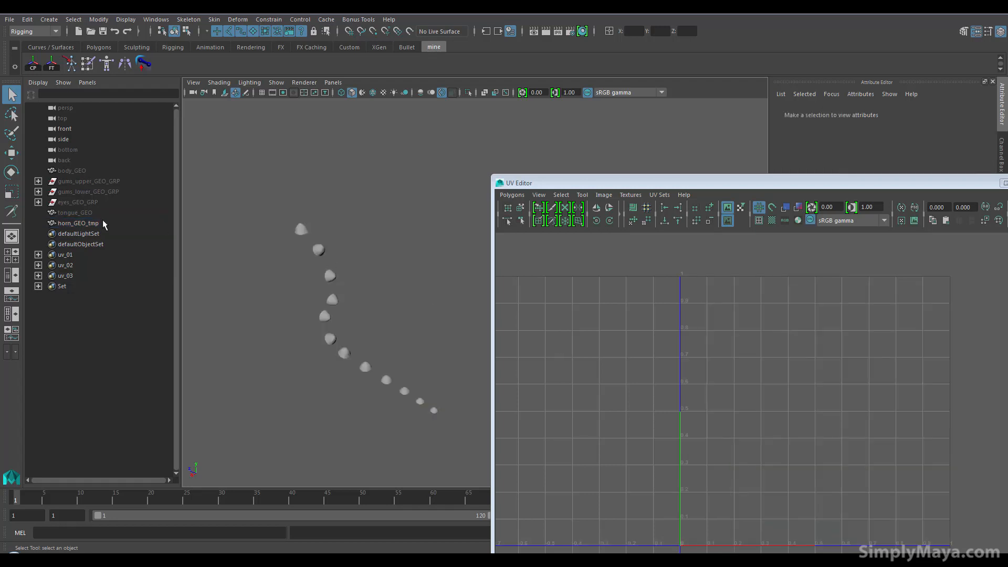
Find the group holding the upper gums and teeth, gums_upper_GEO_GRP, and unhide it
click(139, 213)
click(84, 200)
click(96, 191)
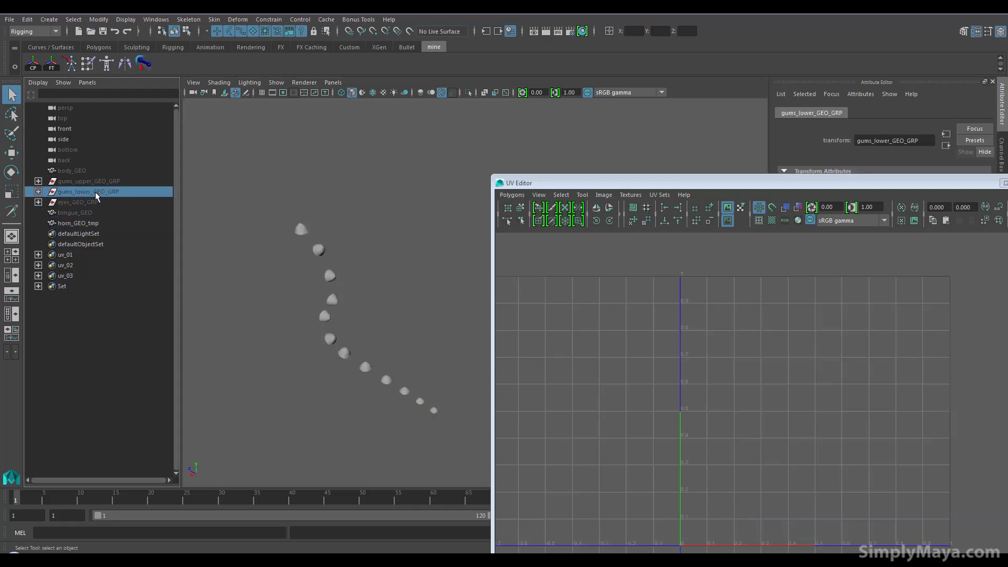
click(101, 182)
click(39, 181)
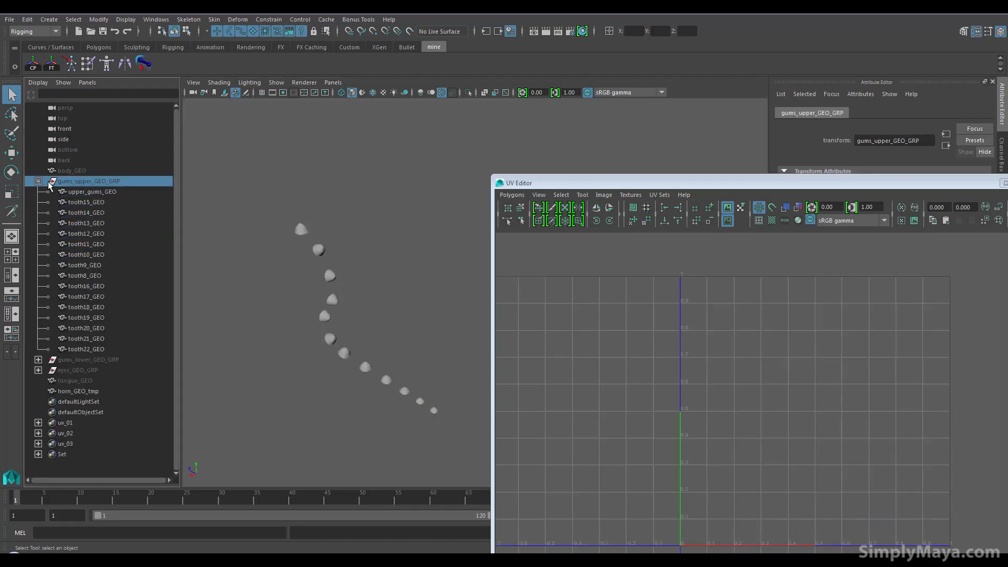
click(39, 182)
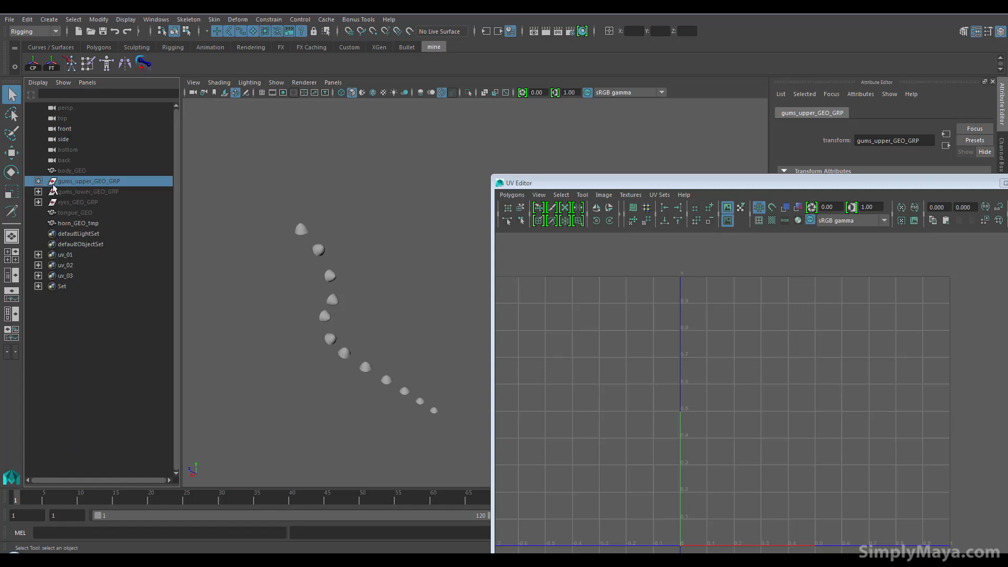
key(shift+h)
Select all the upper teeth without the gums and combine them into one mesh
alt+drag(231, 258, 241, 279)
alt+right_drag(241, 279, 304, 250)
alt+middle_drag(305, 250, 412, 306)
alt+drag(413, 306, 389, 324)
scroll(390, 324, up, 3)
click(371, 239)
shift+click(318, 231)
shift+click(266, 235)
shift+click(228, 234)
shift+click(199, 243)
shift+click(220, 245)
alt+drag(241, 250, 244, 183)
shift+click(244, 169)
shift+click(275, 176)
shift+click(310, 195)
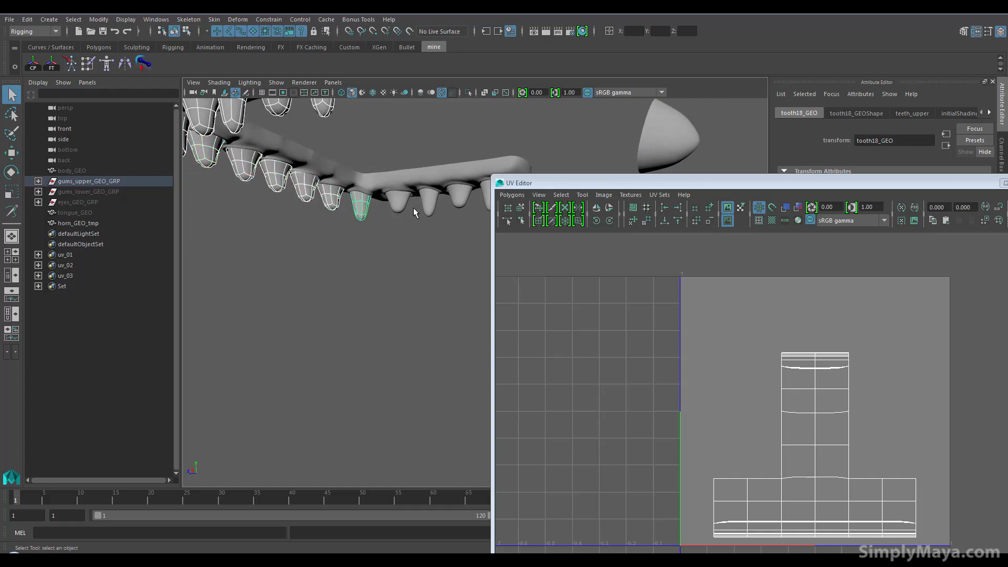
alt+middle_drag(454, 205, 419, 248)
shift+click(438, 238)
alt+drag(373, 280, 402, 287)
key(space)
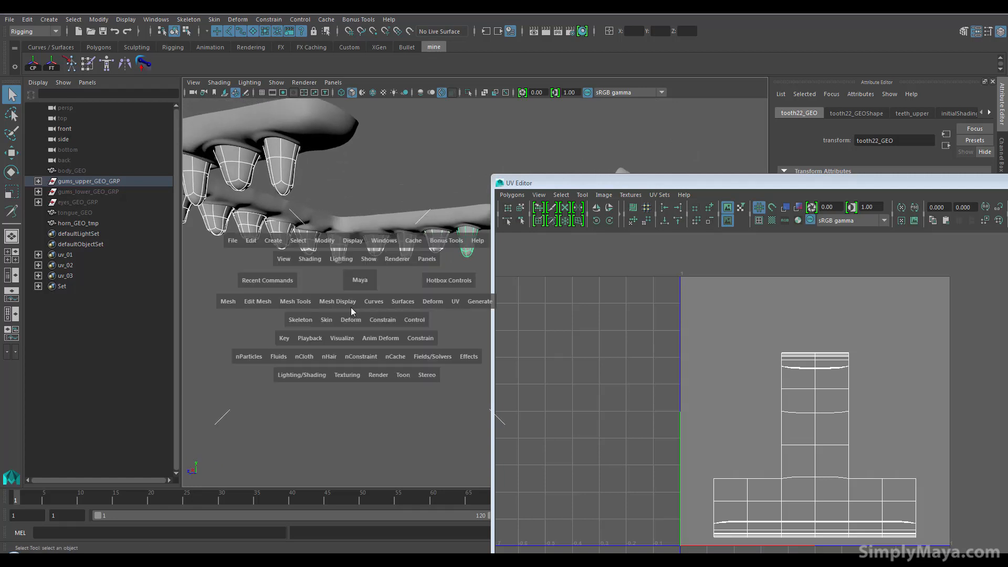
click(264, 304)
click(228, 301)
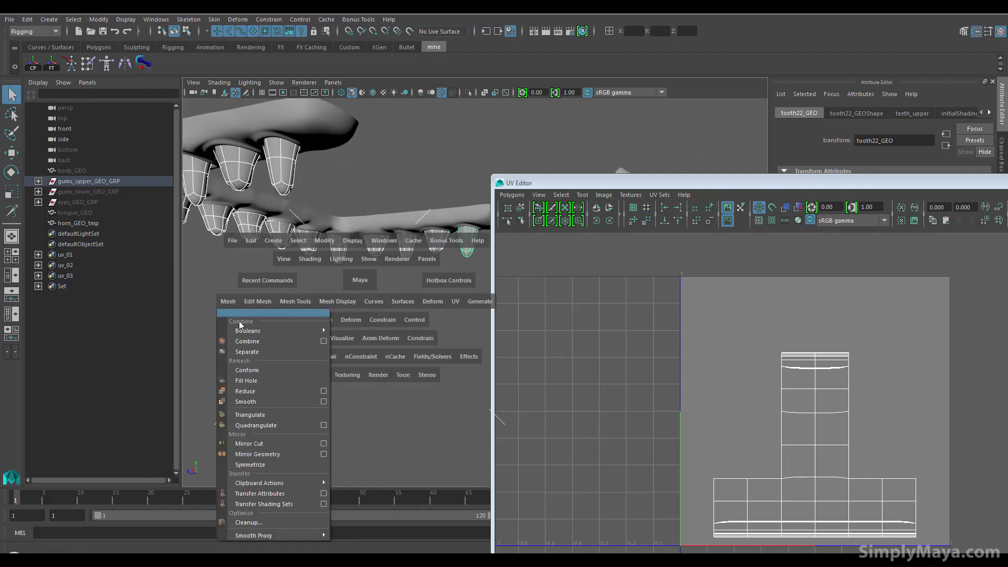
click(264, 344)
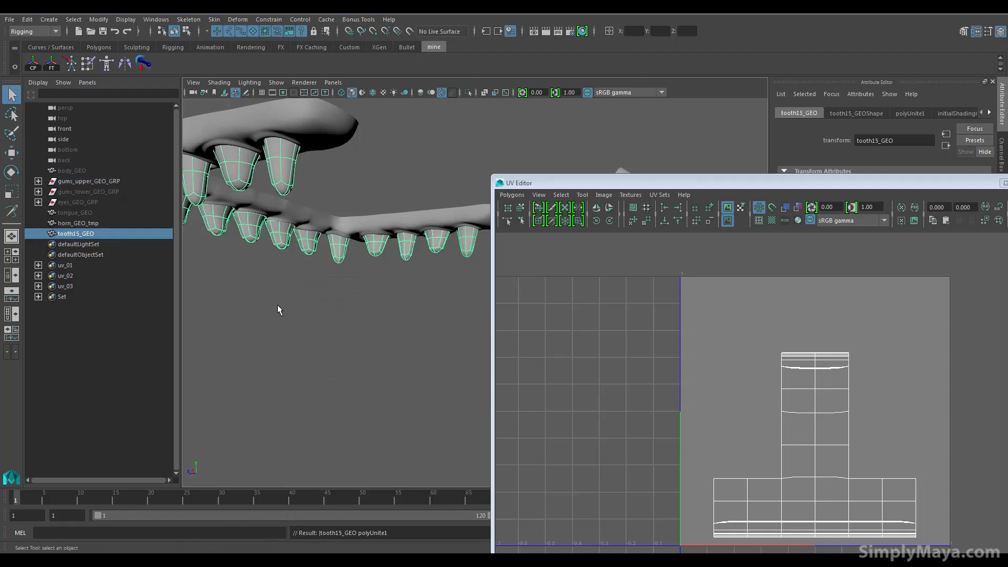
Isolate the combined upper teeth in the viewport and turn off their smooth mesh preview
alt+drag(304, 177, 359, 192)
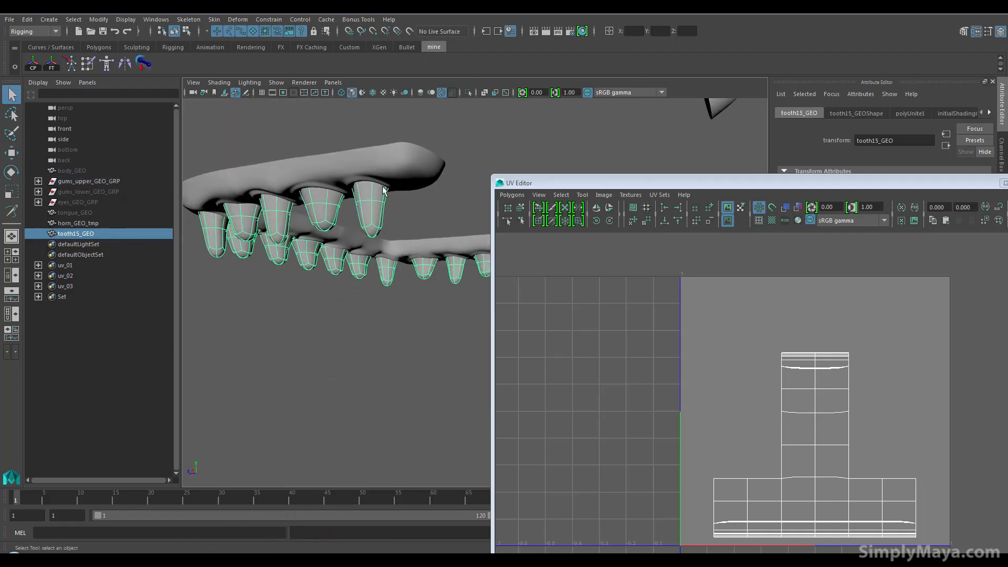
click(284, 82)
mouse_move(291, 102)
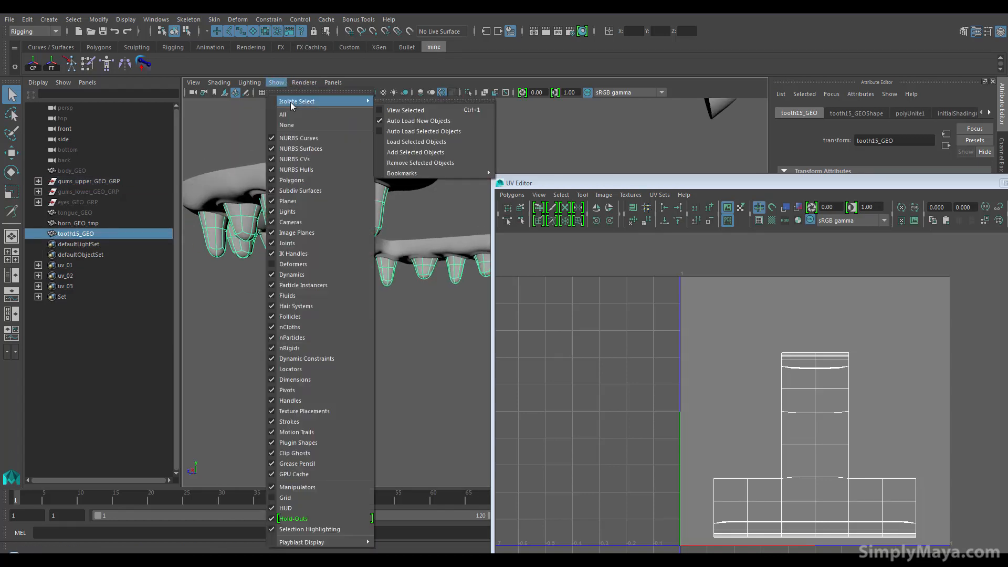
click(391, 108)
key(1)
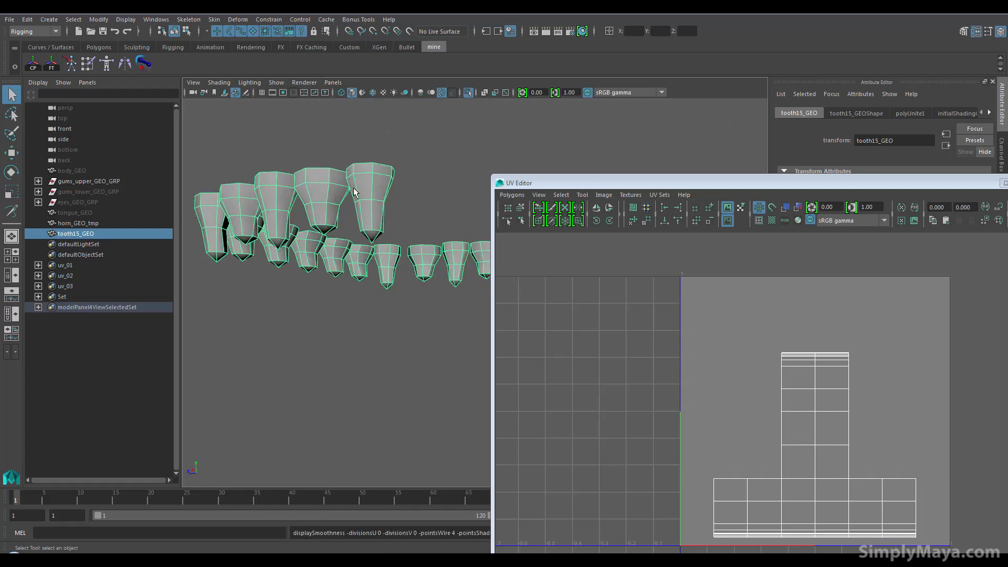
Inspect the isolated teeth's geometry up close and clear the UV Editor window away from the viewport
alt+drag(352, 219, 334, 256)
alt+right_drag(334, 255, 403, 257)
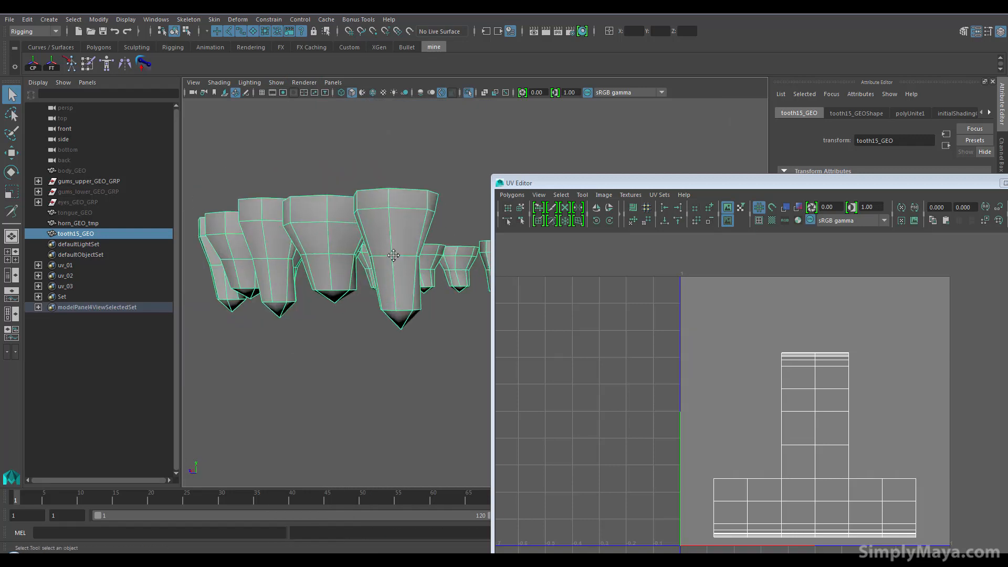
alt+middle_drag(402, 257, 357, 268)
alt+drag(358, 272, 334, 266)
right_drag(312, 244, 297, 267)
alt+drag(297, 266, 457, 291)
double_click(736, 209)
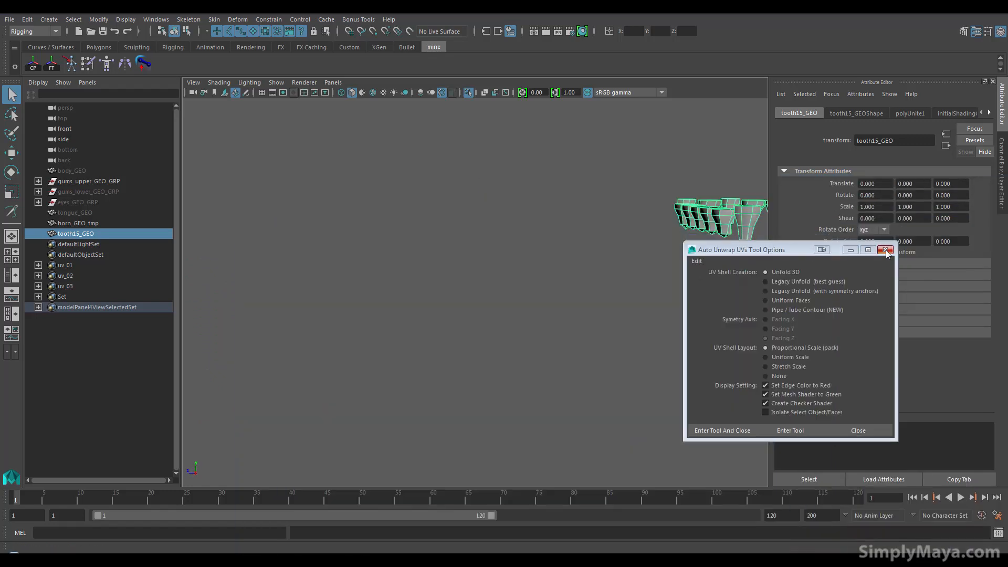
Close the Auto Unwrap UVs Tool options and select a vertical seam line along the inner side of the first four upper teeth
click(885, 251)
alt+drag(668, 275, 512, 315)
alt+drag(567, 294, 408, 336)
alt+drag(382, 318, 429, 390)
alt+middle_drag(428, 390, 496, 371)
alt+drag(496, 370, 505, 388)
alt+middle_drag(505, 389, 544, 365)
right_drag(497, 322, 488, 229)
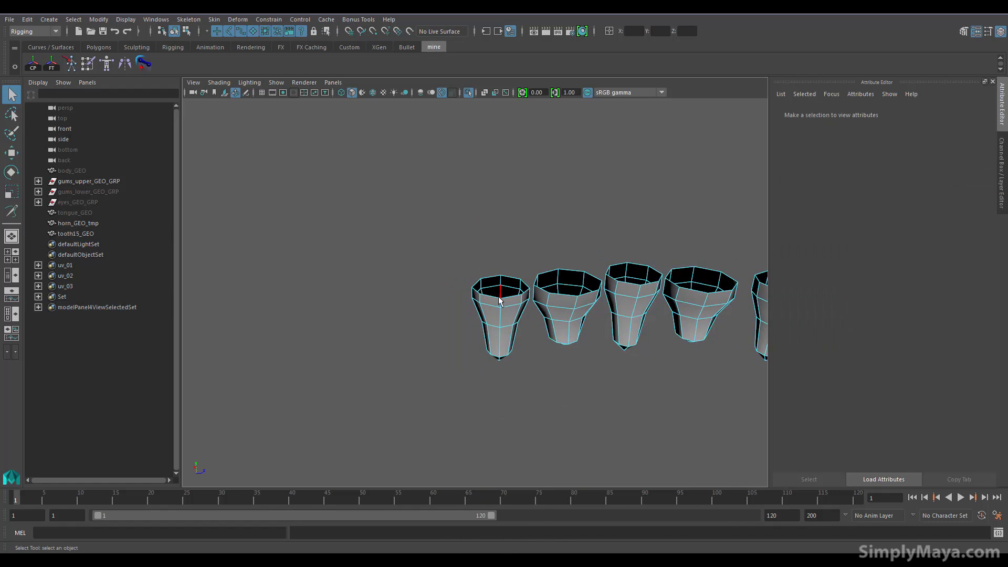
click(500, 298)
mouse_move(500, 301)
alt+mouse_down()
mouse_move(502, 341)
mouse_move(495, 238)
mouse_move(484, 294)
mouse_move(500, 315)
alt+mouse_up()
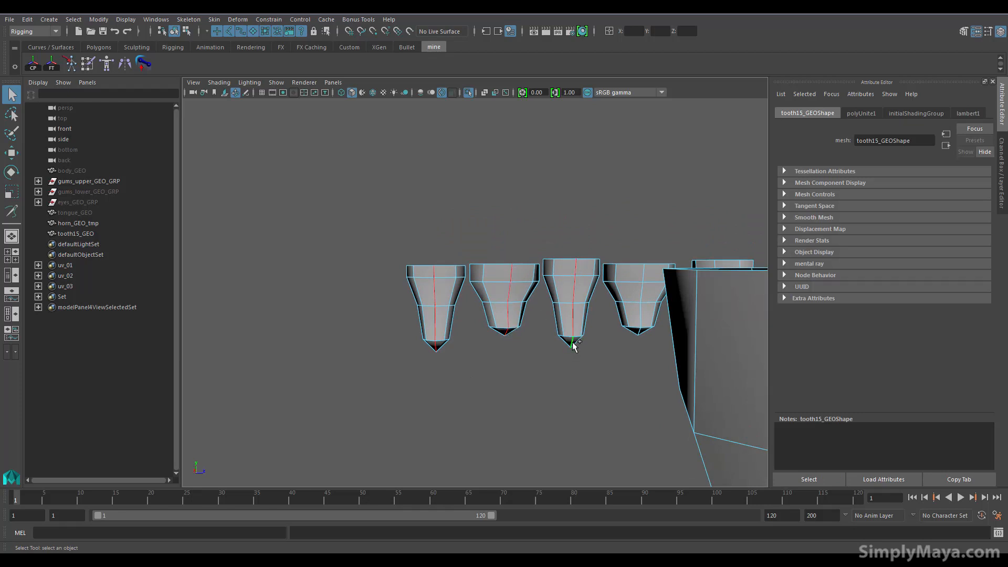
alt+drag(598, 367, 594, 274)
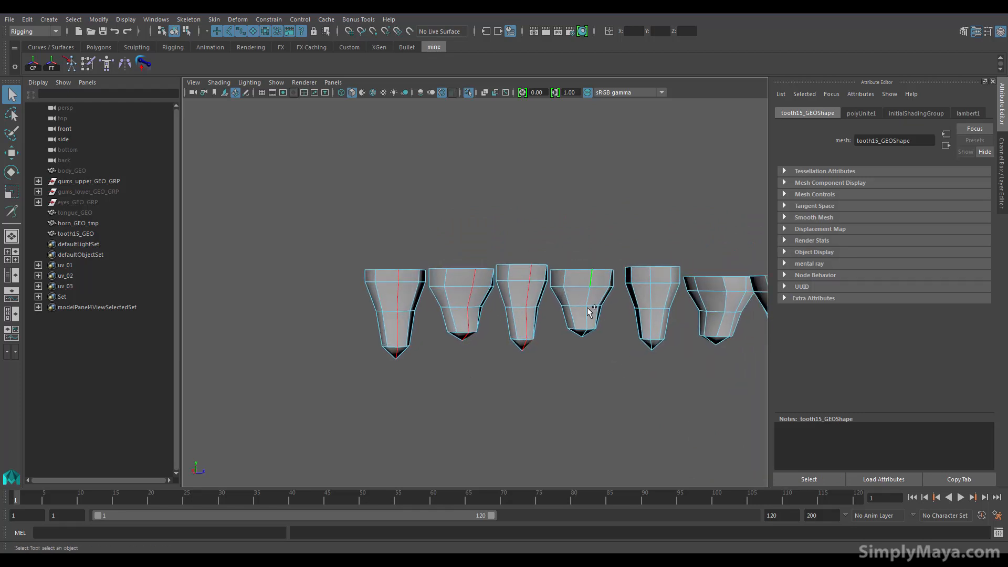
alt+drag(588, 342, 399, 378)
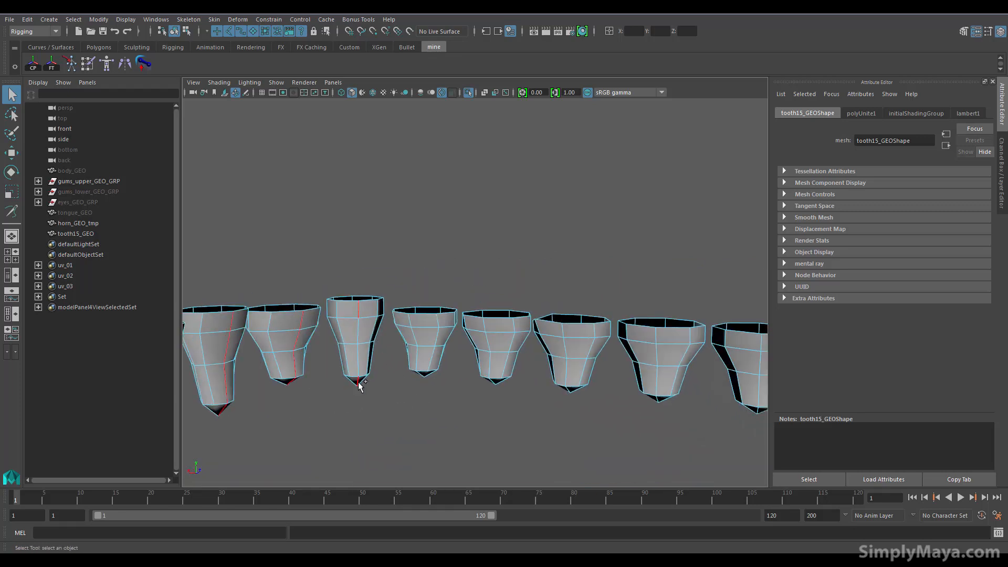
Add the inner vertical edges, from rim to tip, on the next front teeth to the seam selection
shift+click(413, 321)
shift+click(492, 379)
shift+double_click(569, 389)
shift+click(654, 338)
alt+drag(600, 409, 484, 422)
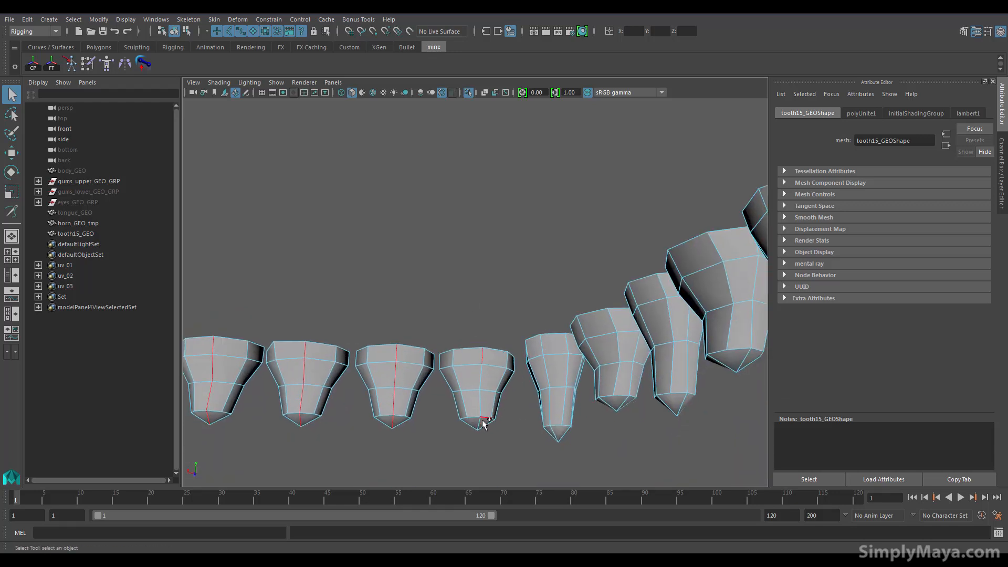
alt+drag(535, 448, 555, 425)
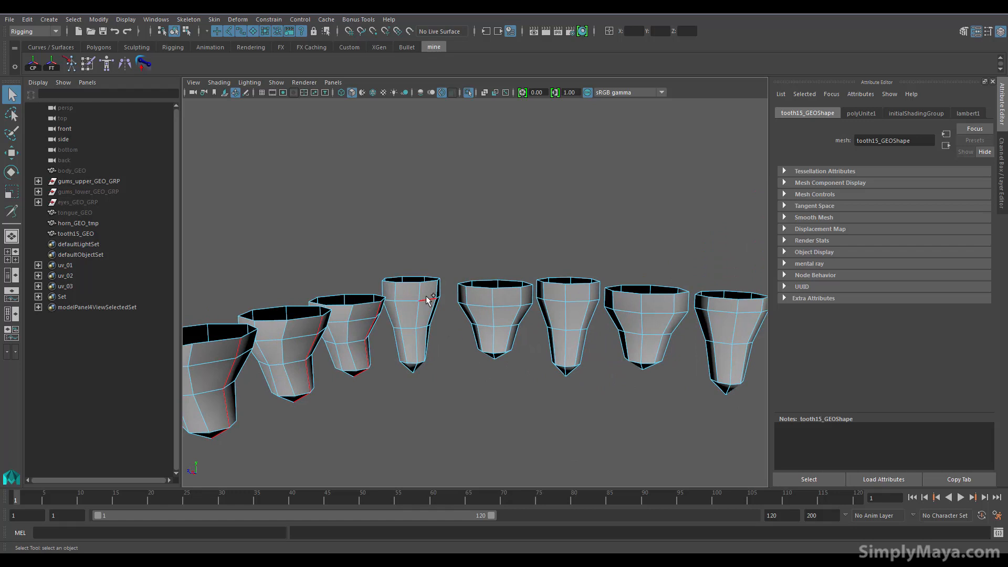
Complete the seam selection with the inner vertical edges of the remaining teeth at the far end of the row
alt+drag(428, 304, 417, 434)
click(414, 434)
click(498, 345)
click(500, 420)
click(580, 348)
click(580, 433)
click(666, 342)
click(665, 412)
alt+middle_drag(707, 431, 490, 451)
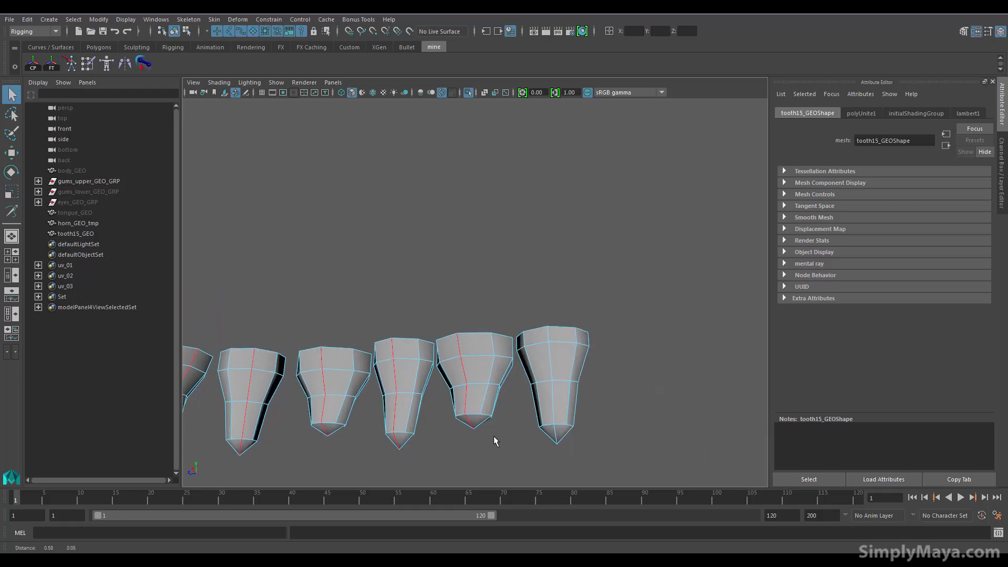
alt+drag(555, 432, 361, 370)
alt+drag(442, 373, 487, 326)
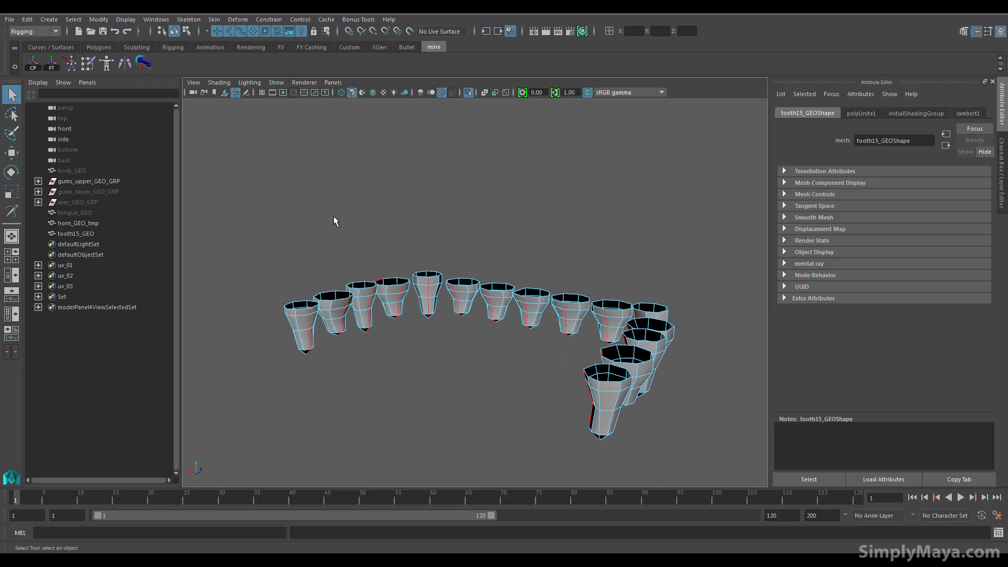
Store the selected seam edges as a quick select set, keeping the suggested name
click(60, 19)
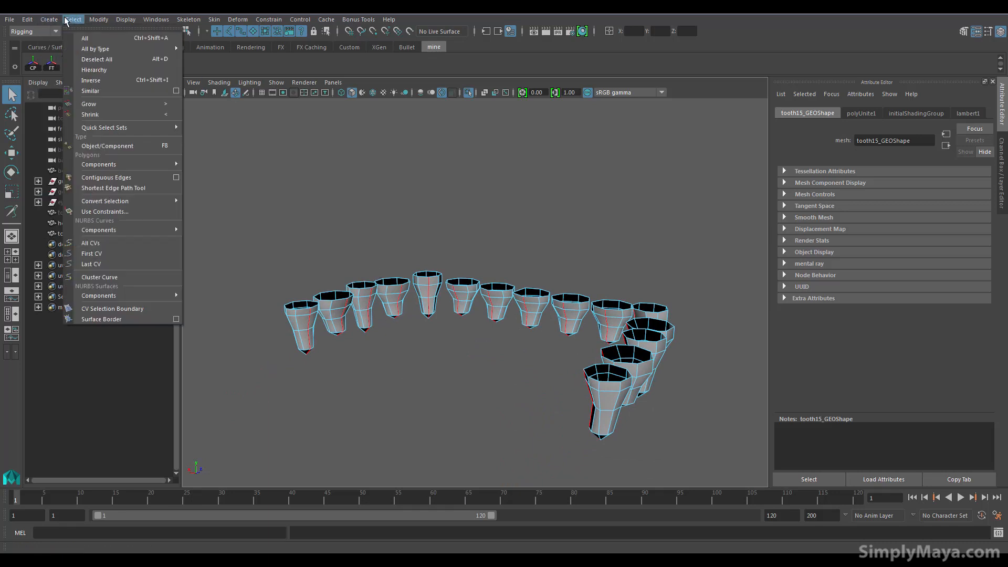
mouse_move(95, 99)
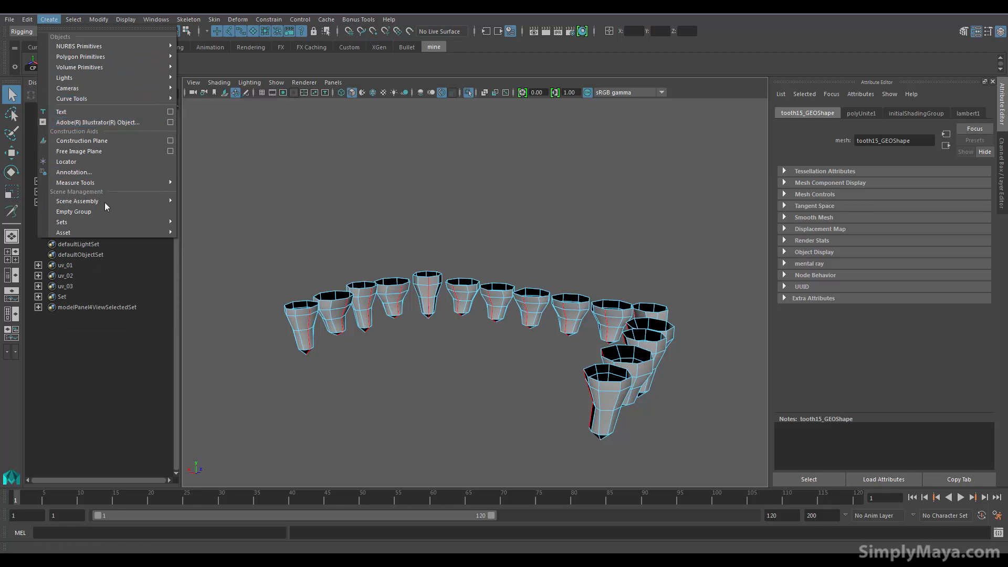
mouse_move(100, 220)
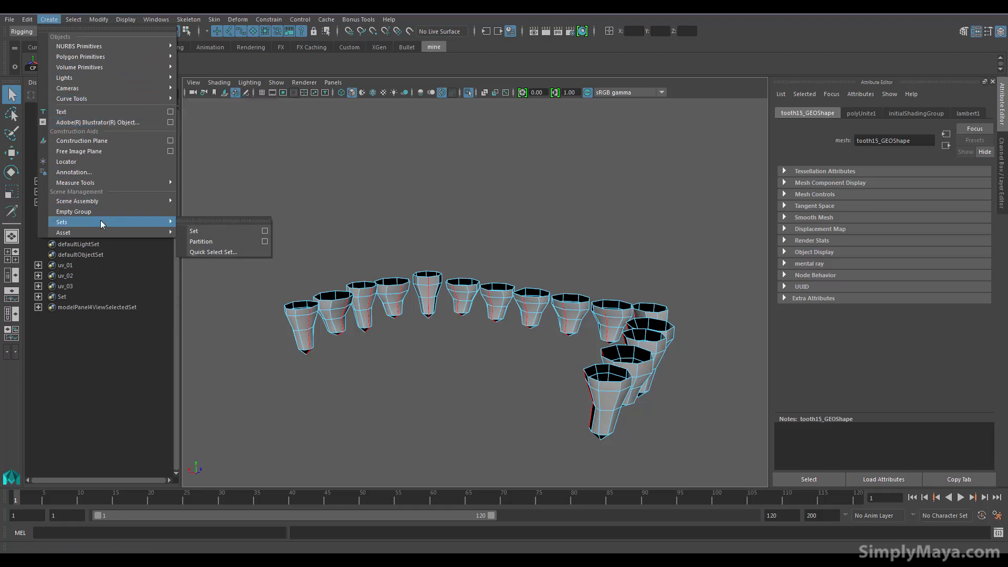
click(231, 252)
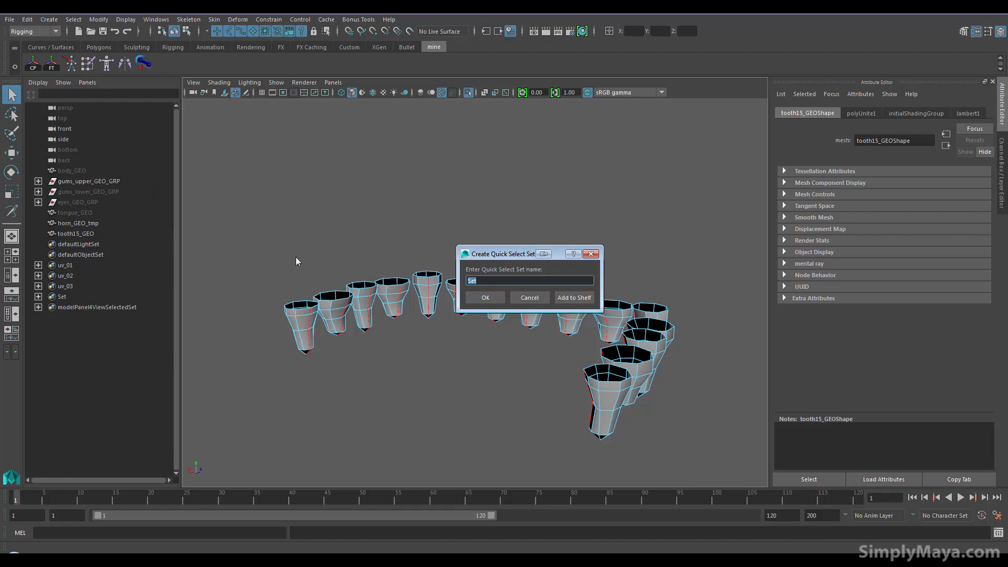
click(485, 297)
Select the combined teeth as an object and try to start the Auto Unwrap UVs Tool with the Unfold 3D method
alt+drag(419, 373, 361, 356)
alt+drag(310, 323, 416, 338)
right_drag(449, 299, 504, 241)
click(452, 305)
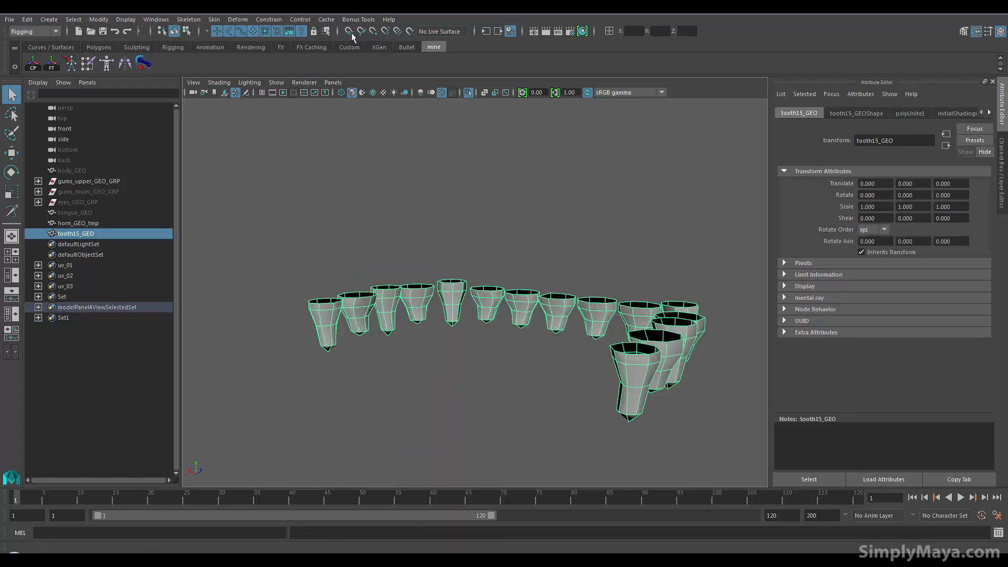
click(359, 19)
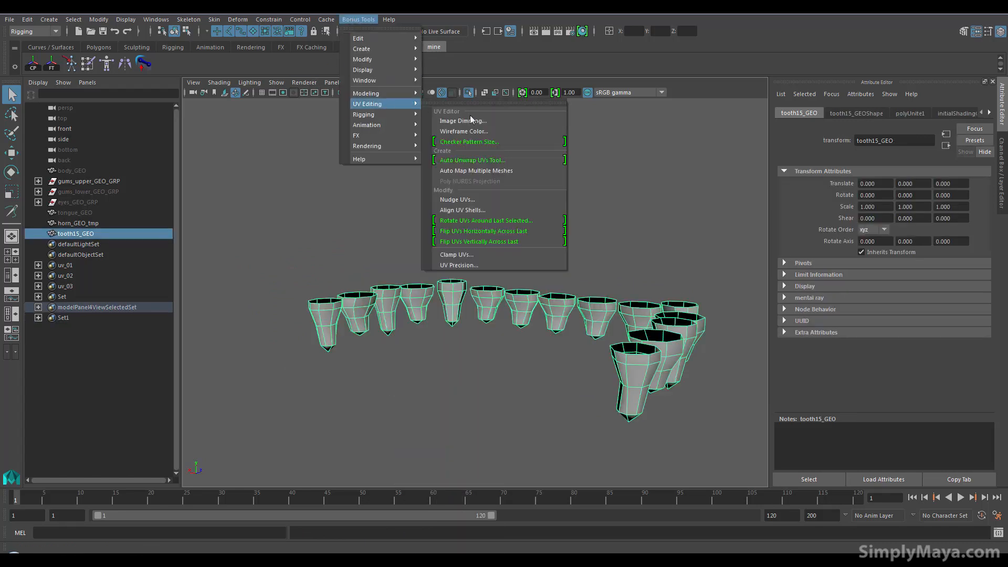
click(488, 160)
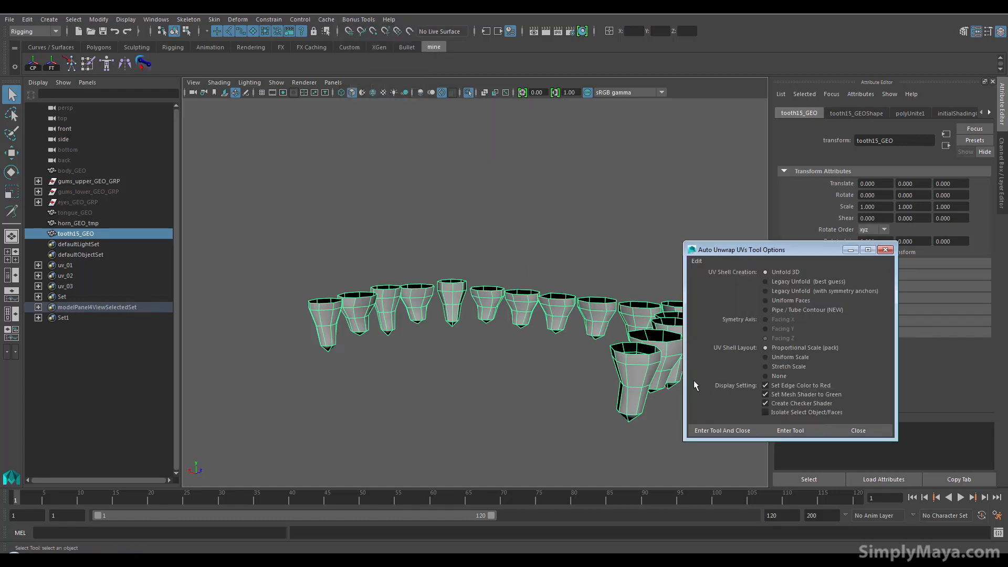
click(716, 426)
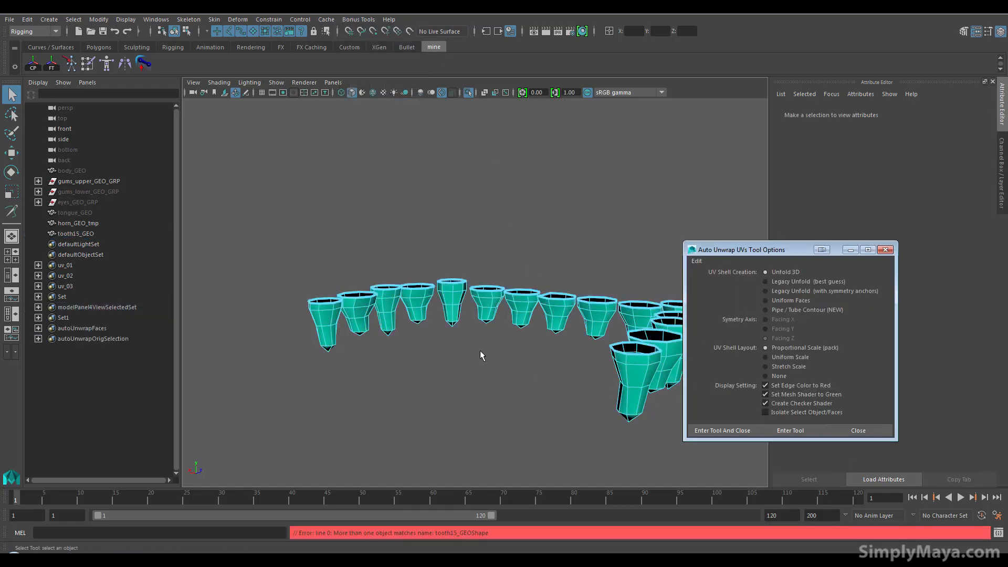
alt+middle_drag(436, 345, 414, 342)
alt+drag(414, 341, 427, 364)
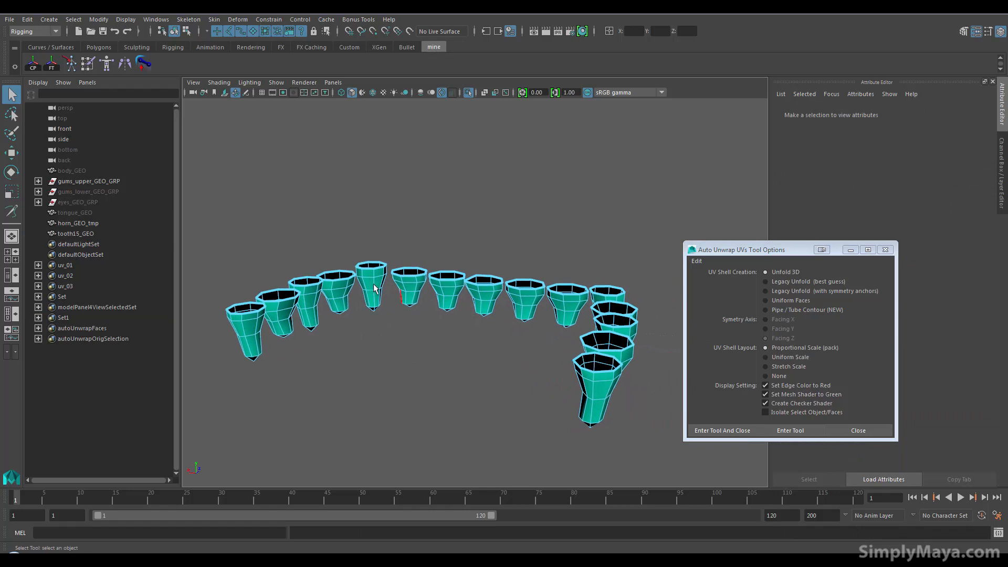
Rename the combined teeth mesh to tooth15_GEO_tmp
right_drag(371, 287, 399, 241)
click(124, 233)
double_click(100, 234)
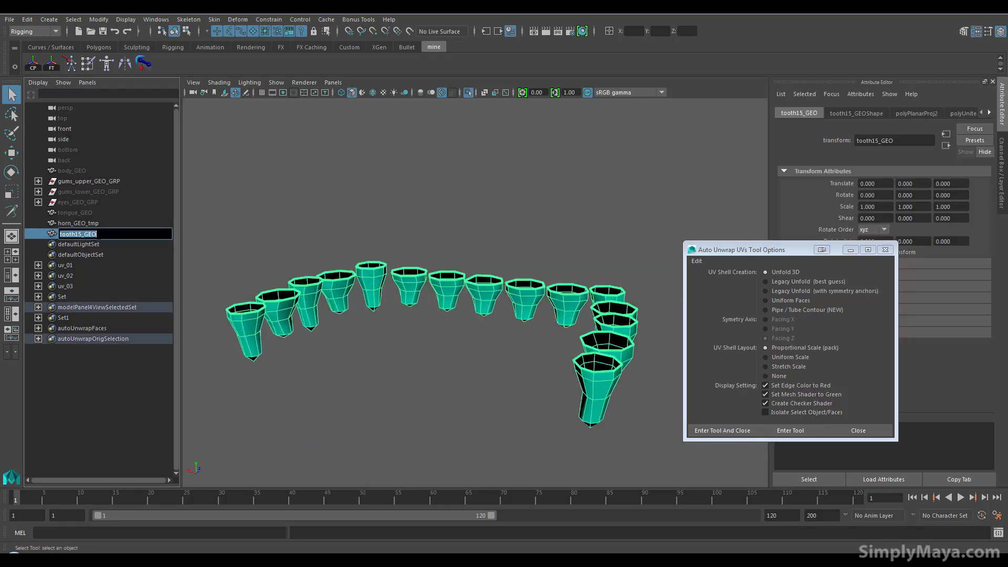
text(_tmp)
key(Return)
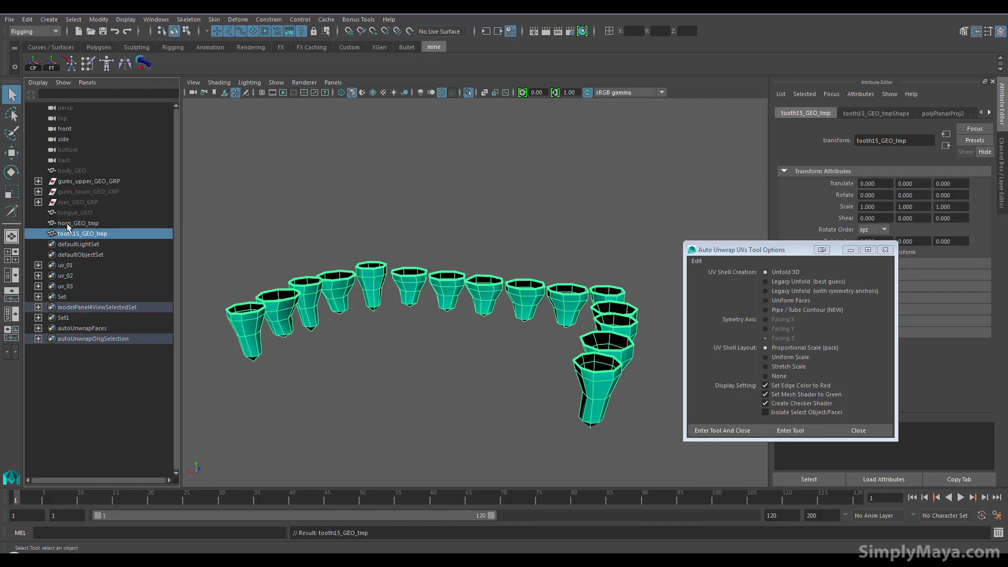
Start the Auto Unwrap UVs Tool again on tooth15_GEO_tmp and proceed to defining the texture borders
alt+drag(386, 315, 369, 344)
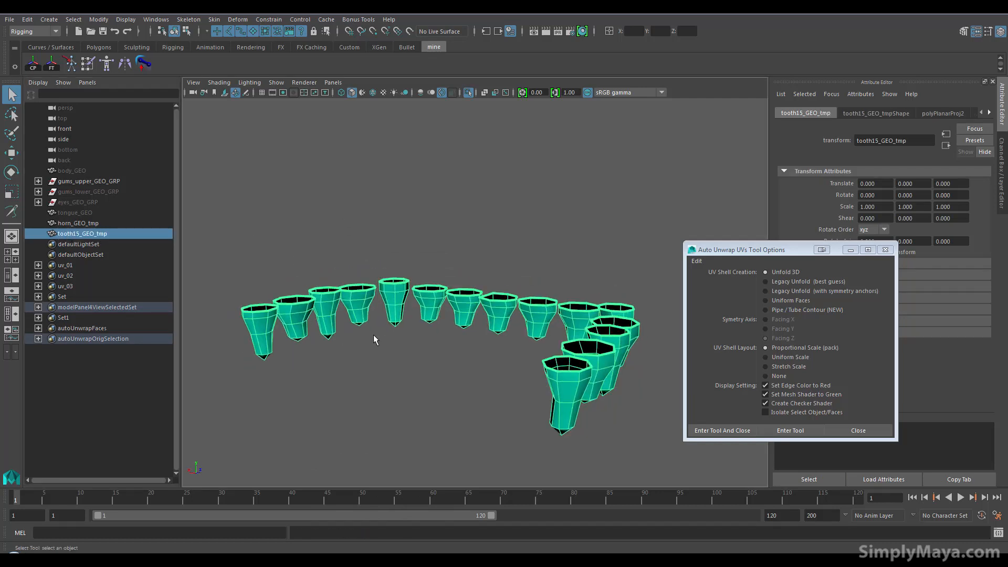
right_drag(395, 299, 404, 291)
click(788, 432)
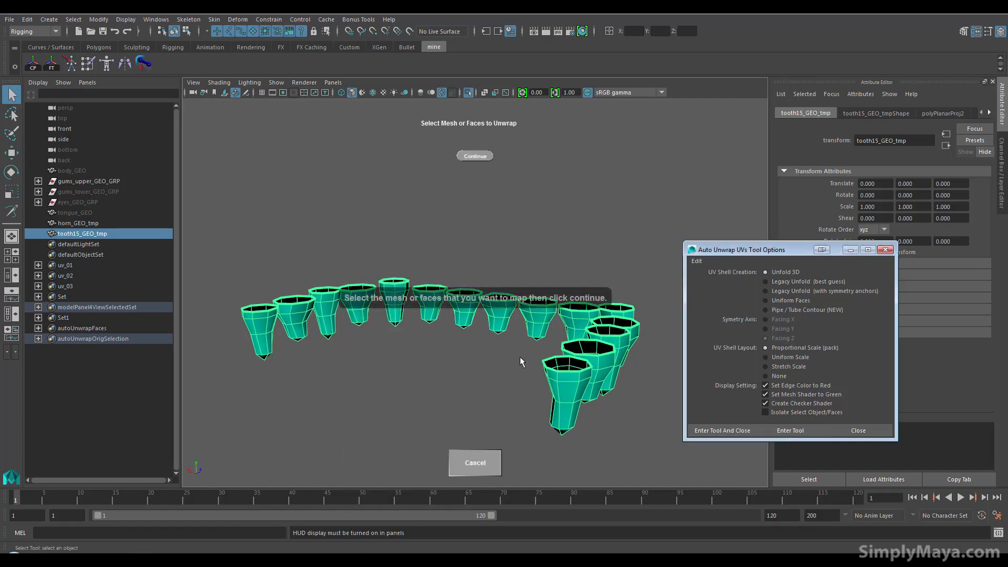
click(487, 157)
alt+middle_drag(416, 303, 428, 316)
Recall the stored seam edges from Set1, add them as texture borders and unwrap the teeth
click(72, 20)
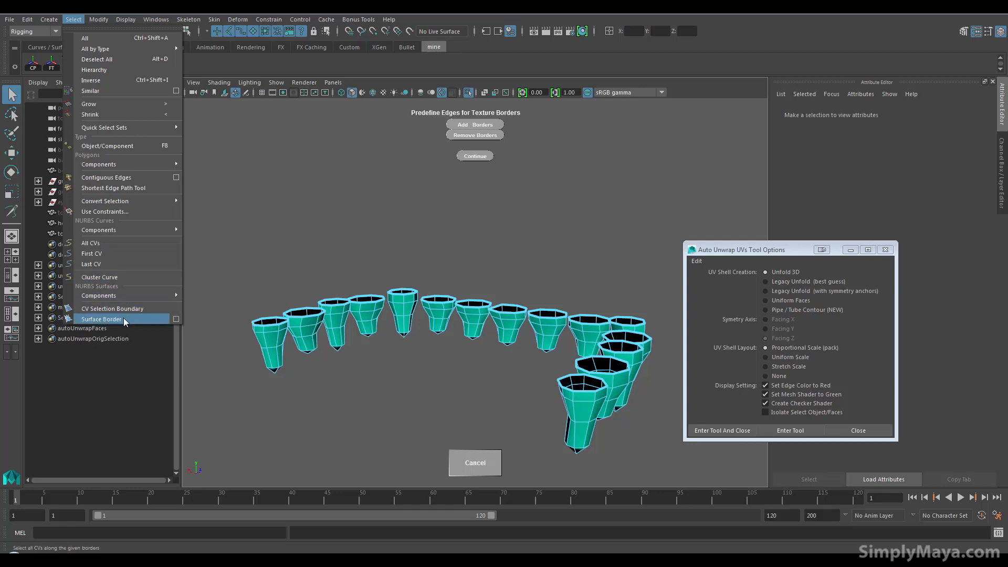
mouse_move(150, 127)
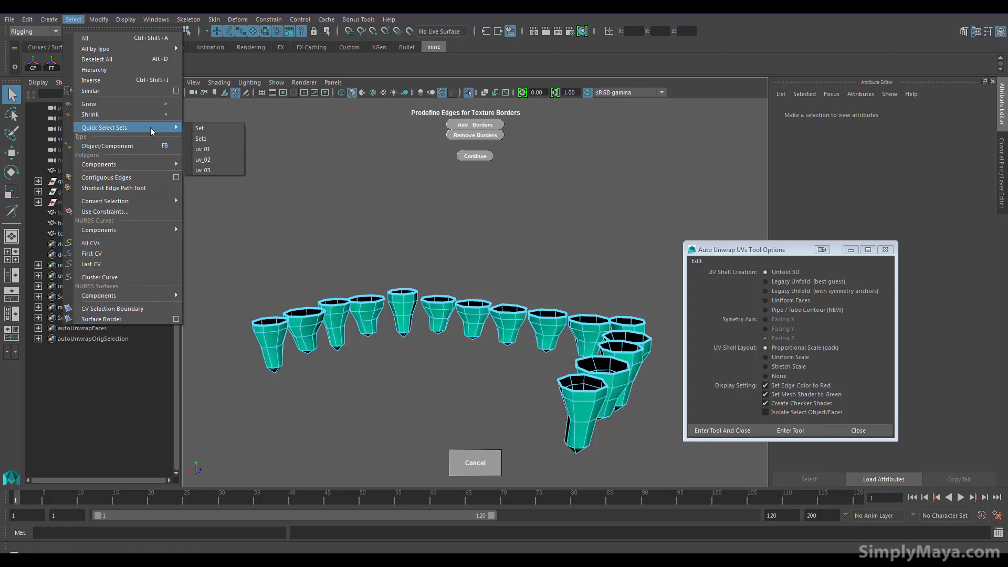
click(211, 138)
alt+drag(367, 358, 446, 346)
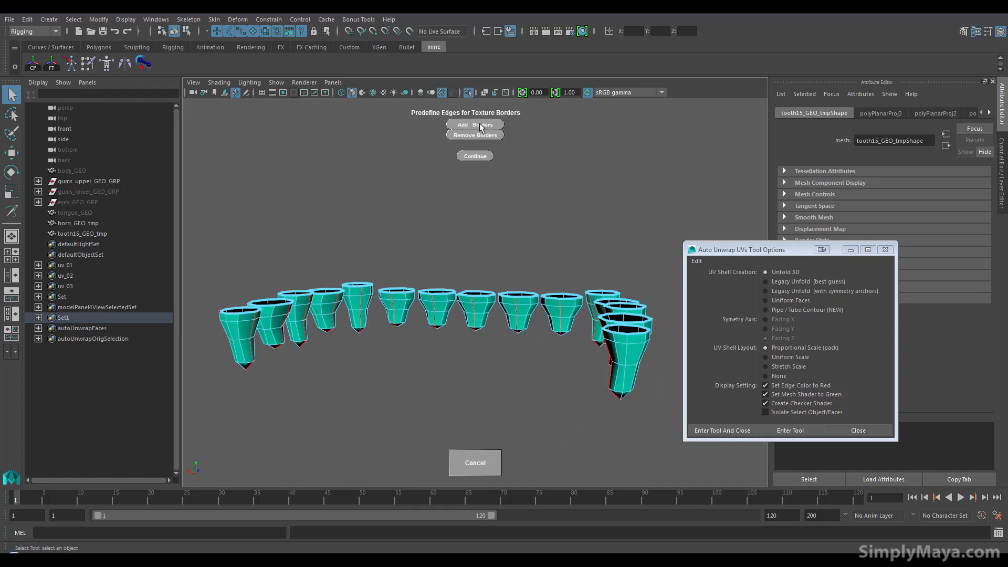
click(480, 127)
click(475, 156)
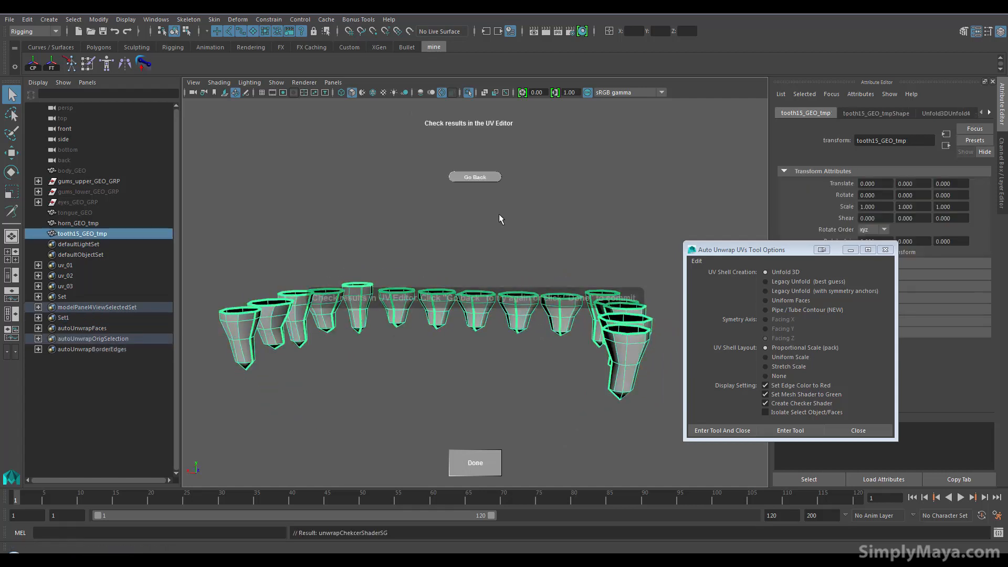
Open the UV Editor to view the layout of the unwrapped tooth shells
mouse_move(464, 256)
right_down()
mouse_move(464, 313)
mouse_move(497, 256)
mouse_move(466, 258)
right_up()
key(space)
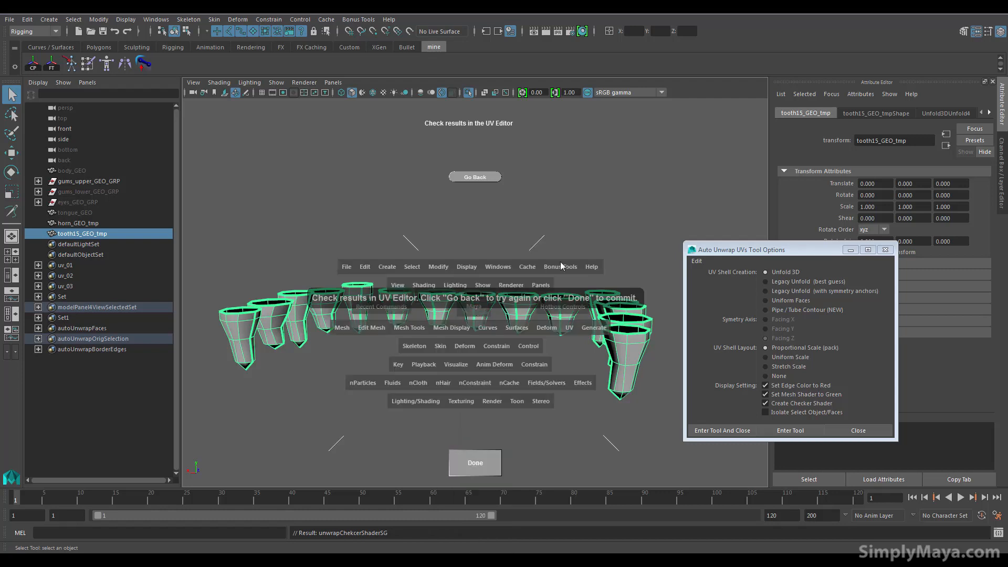
click(564, 330)
click(593, 157)
scroll(529, 375, down, 5)
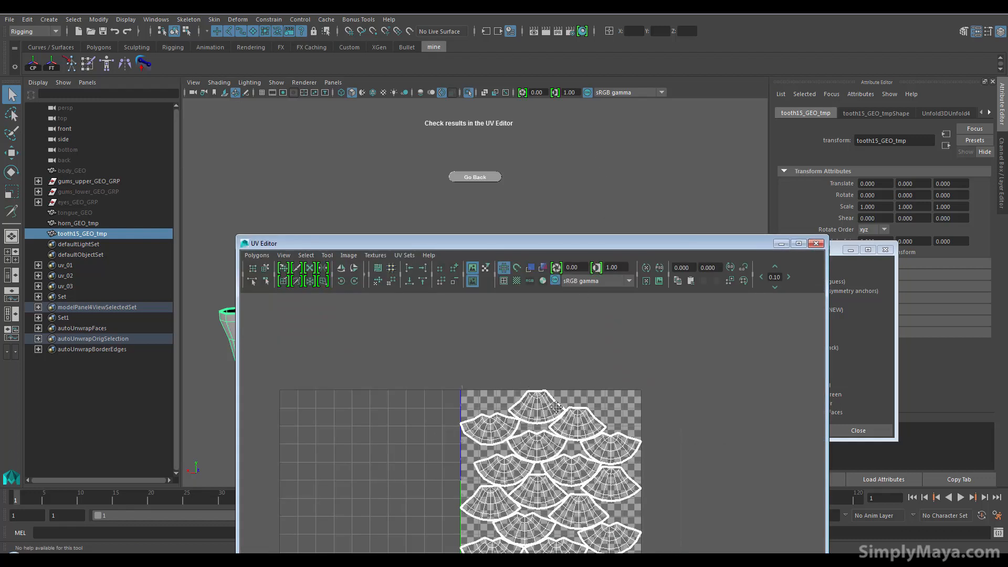
Examine the tooth shells for distortion with the UV distortion display, and close the UV Editor
click(546, 268)
scroll(565, 427, up, 4)
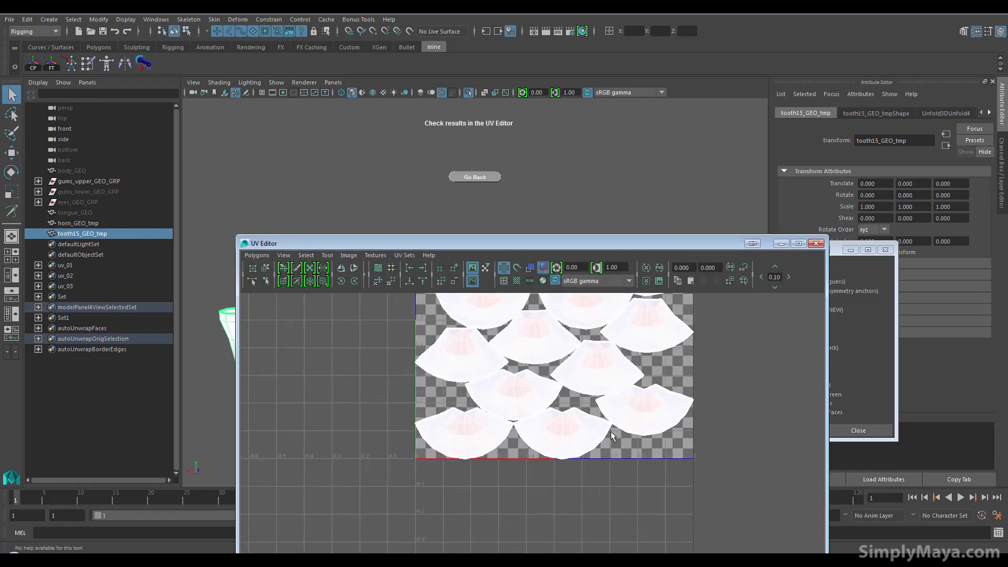
alt+middle_drag(606, 479, 571, 494)
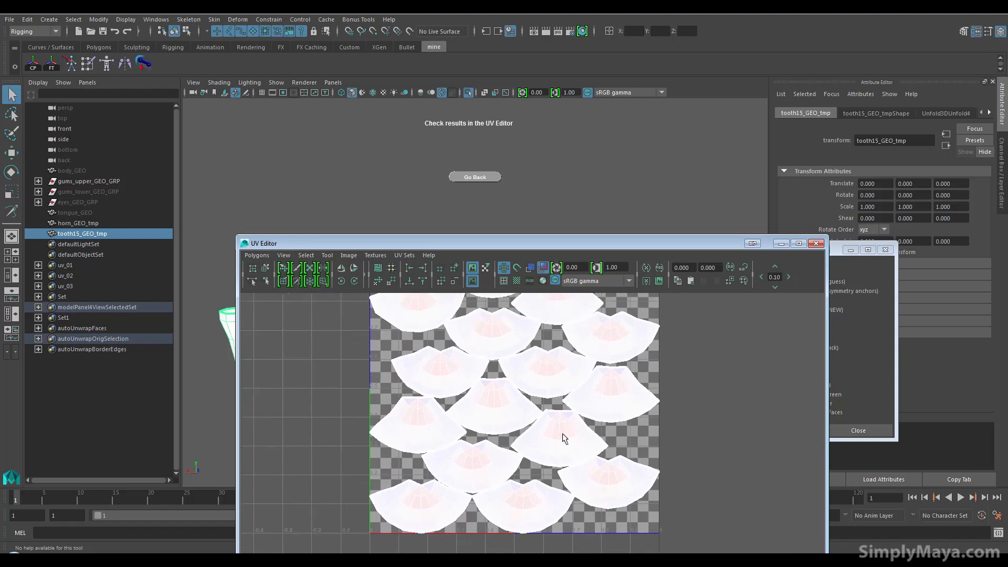
alt+middle_drag(606, 388, 594, 423)
drag(517, 243, 514, 440)
mouse_move(364, 380)
alt+mouse_down()
mouse_move(537, 371)
mouse_move(598, 373)
mouse_move(540, 387)
mouse_move(603, 387)
mouse_move(352, 397)
mouse_move(405, 394)
mouse_move(338, 387)
mouse_move(362, 389)
alt+mouse_up()
drag(499, 441, 494, 162)
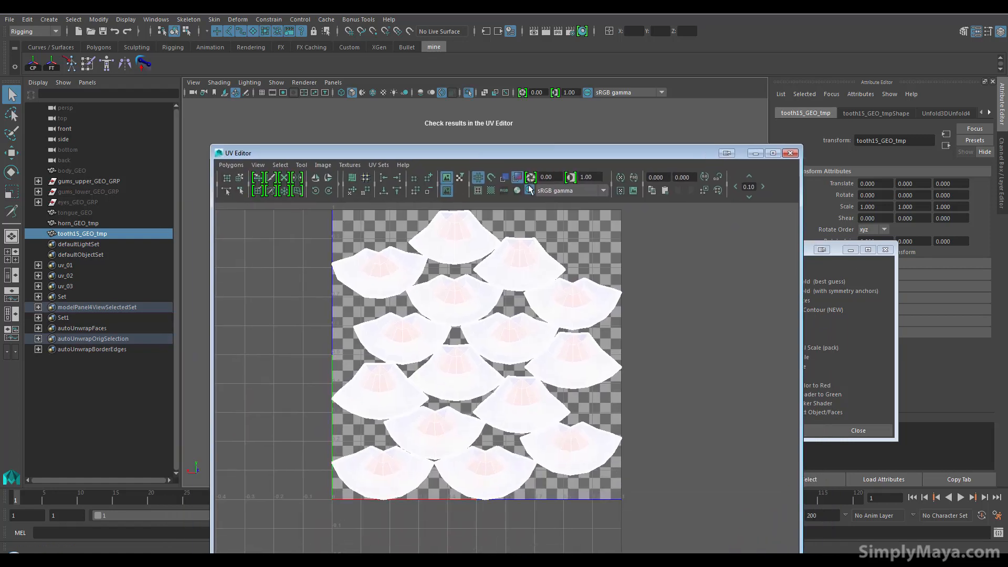
click(790, 154)
Commit the teeth unwrap, deselect the mesh and turn off the viewport isolation
click(452, 470)
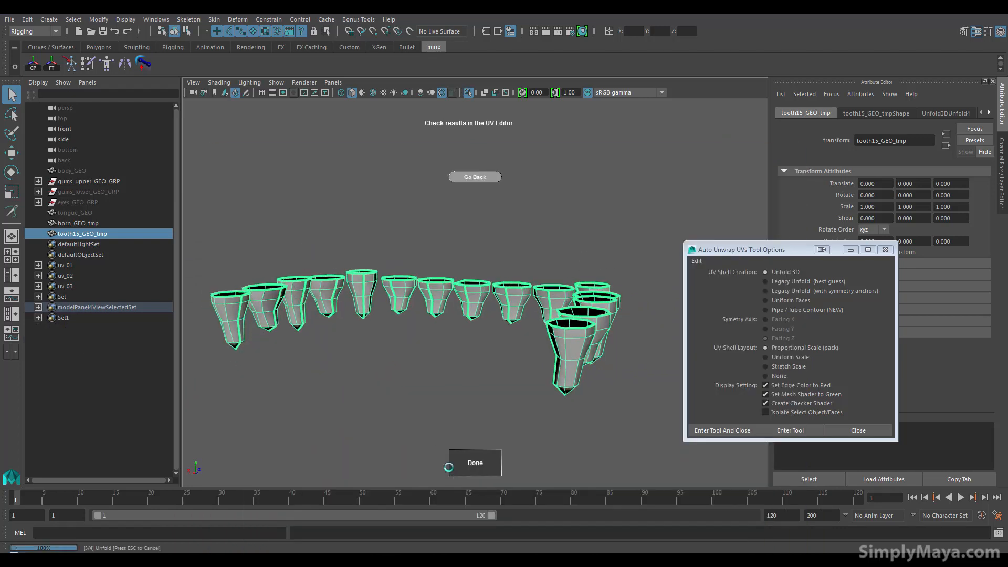
click(372, 339)
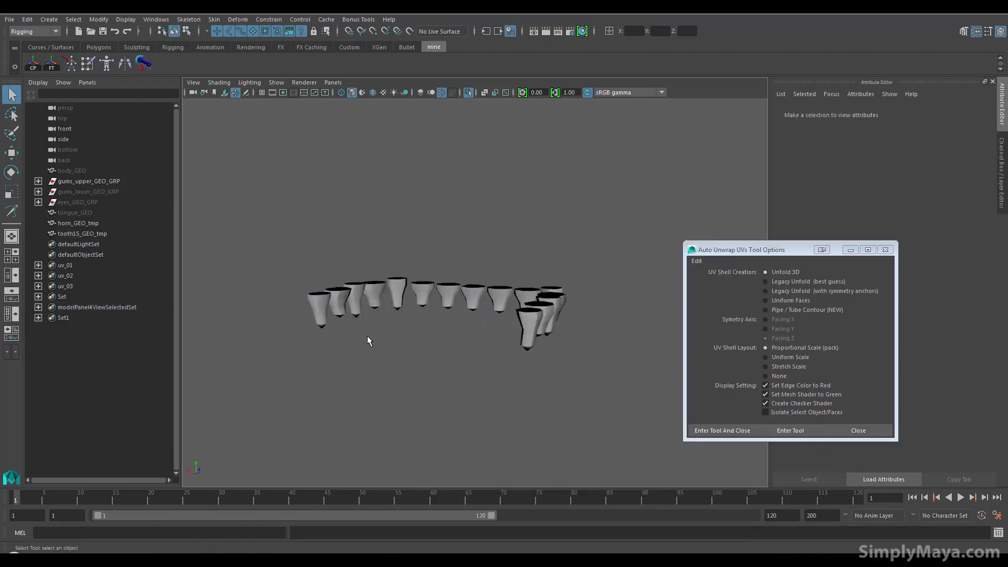
alt+drag(224, 274, 395, 272)
click(276, 82)
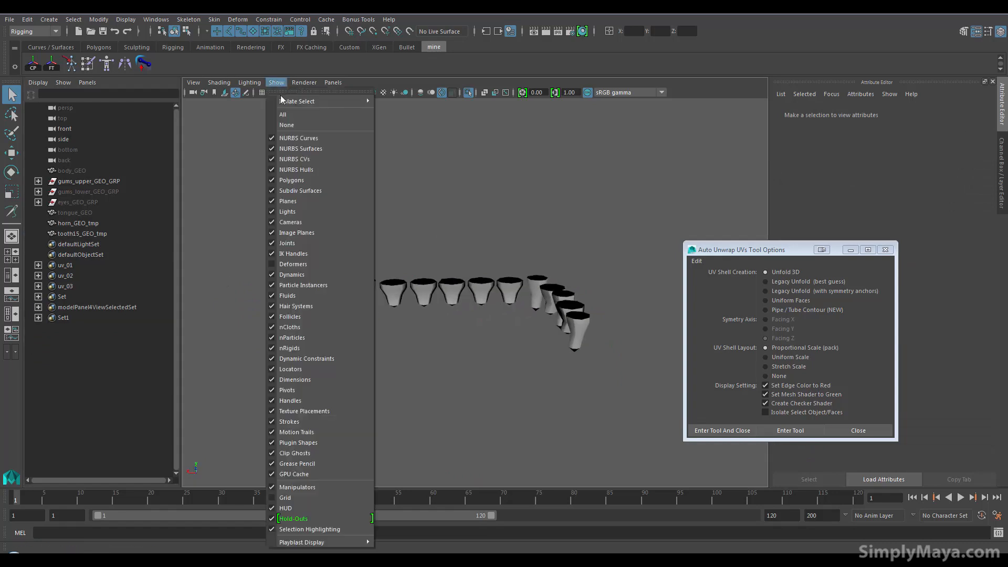
click(399, 103)
Inspect the upper gums from below and unhide the lower gums group, gums_lower_GEO_GRP
alt+drag(327, 292, 524, 239)
click(502, 225)
alt+drag(439, 314, 499, 208)
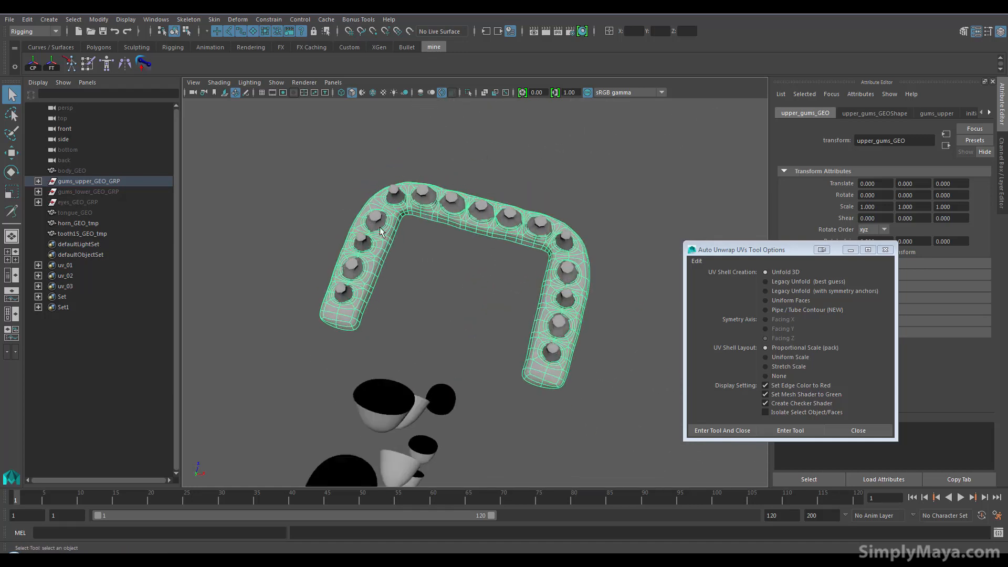
alt+drag(525, 317, 367, 386)
click(87, 192)
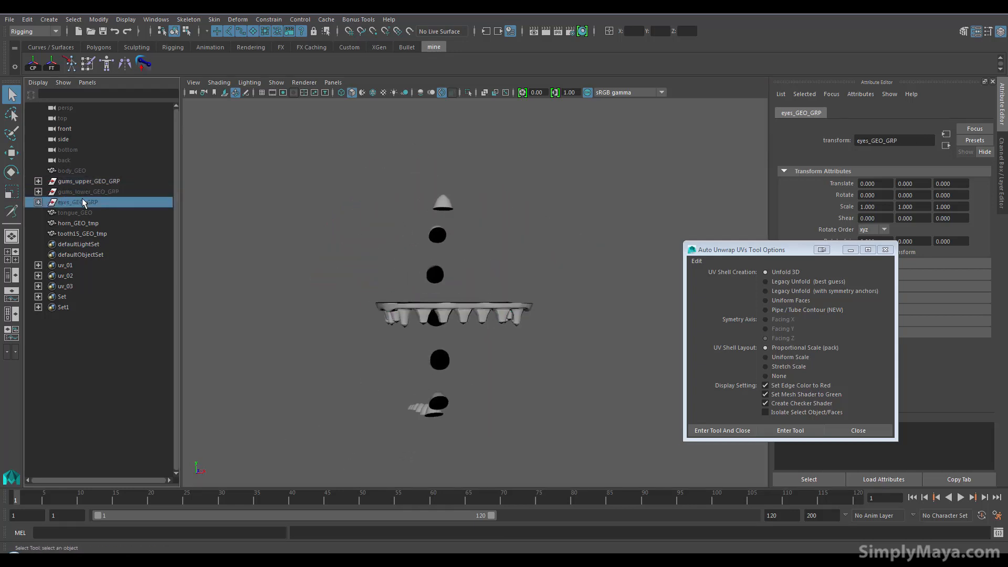
key(shift+h)
alt+drag(403, 315, 389, 372)
alt+right_drag(389, 373, 554, 292)
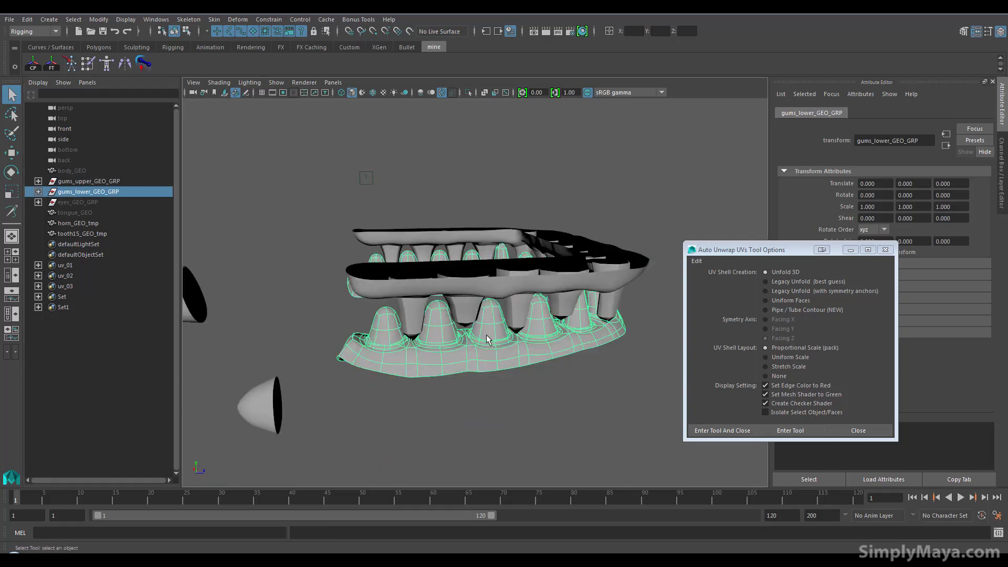
alt+middle_drag(484, 332, 447, 280)
Examine the lower teeth by selecting individual teeth along the lower gum
click(428, 281)
alt+drag(421, 315, 483, 295)
click(466, 300)
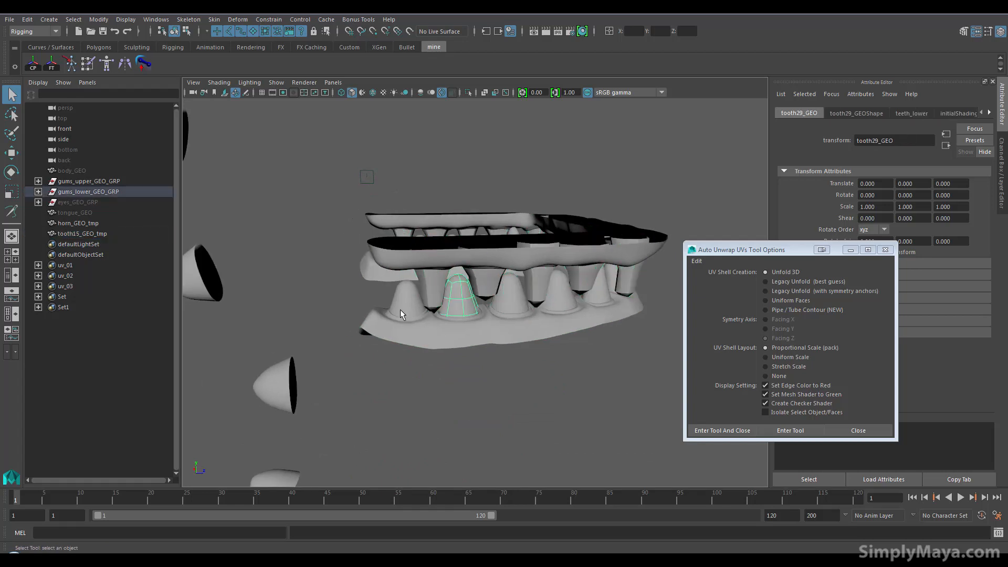
click(510, 294)
click(558, 293)
click(606, 291)
alt+drag(471, 300, 336, 297)
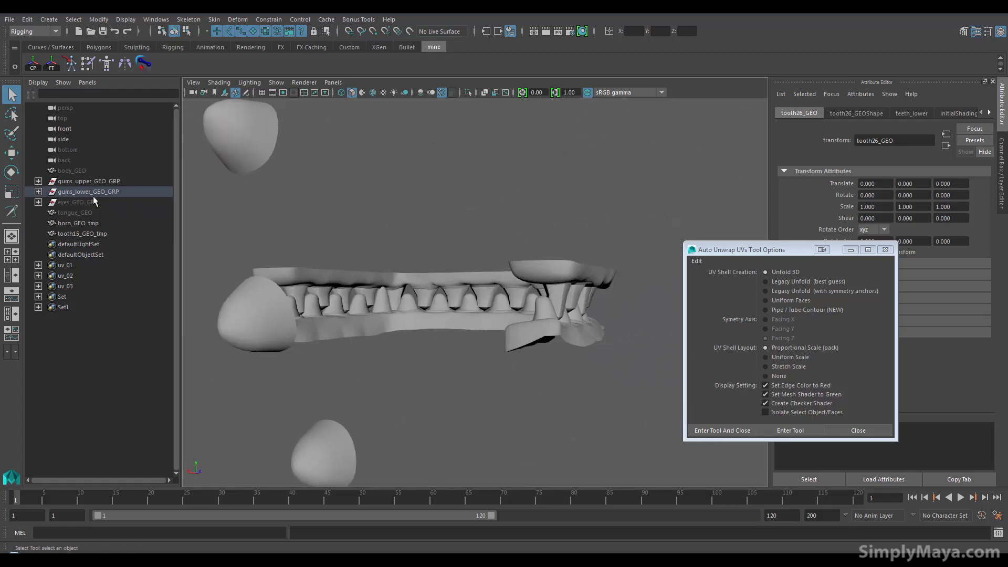
Expand the eyes_GEO_GRP group and unhide the eyes
click(105, 202)
click(37, 202)
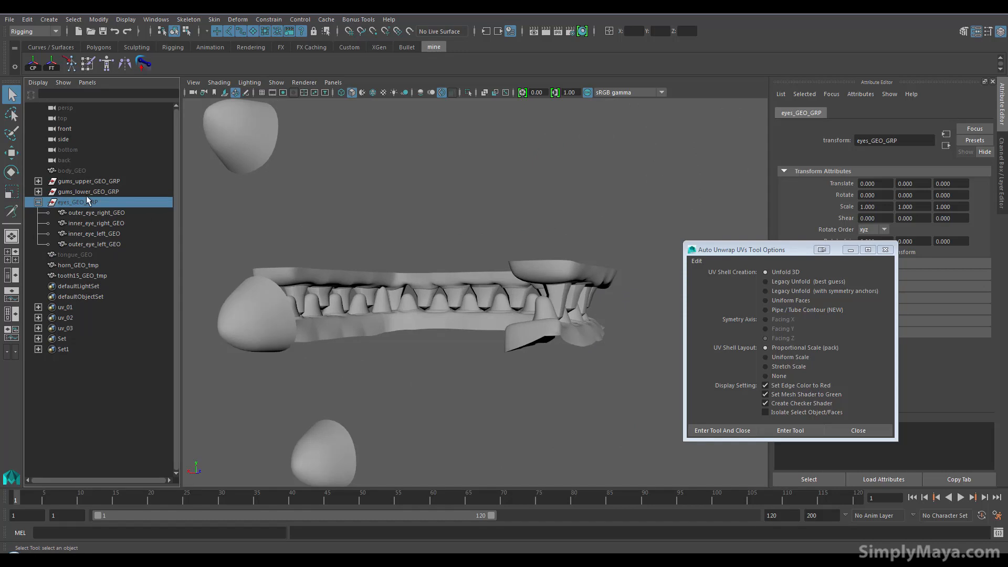
key(shift+h)
alt+drag(279, 178, 401, 198)
alt+drag(300, 209, 275, 202)
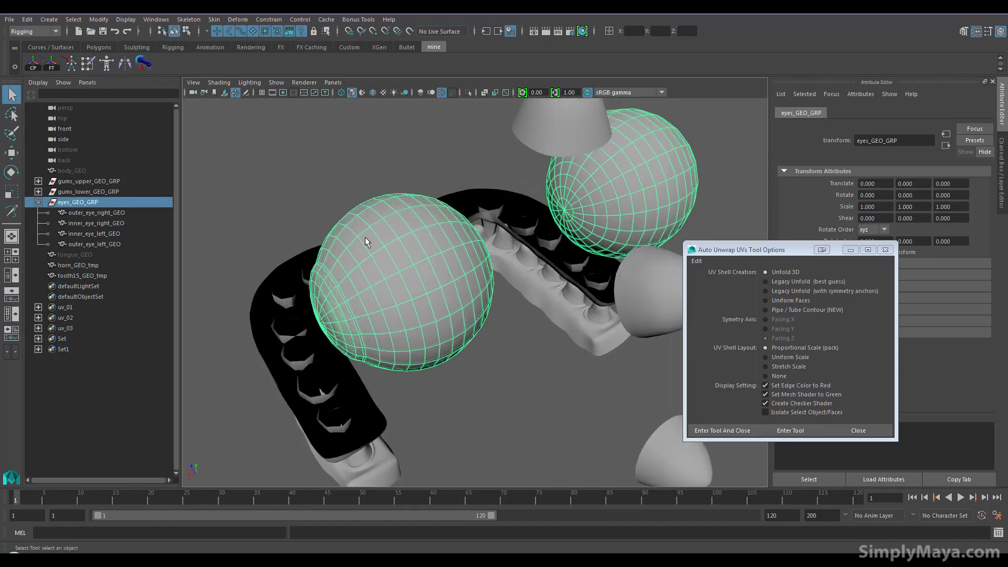
Move outer_eye_left_GEO straight up about 0.631 units, clear of the inner left eye
click(364, 238)
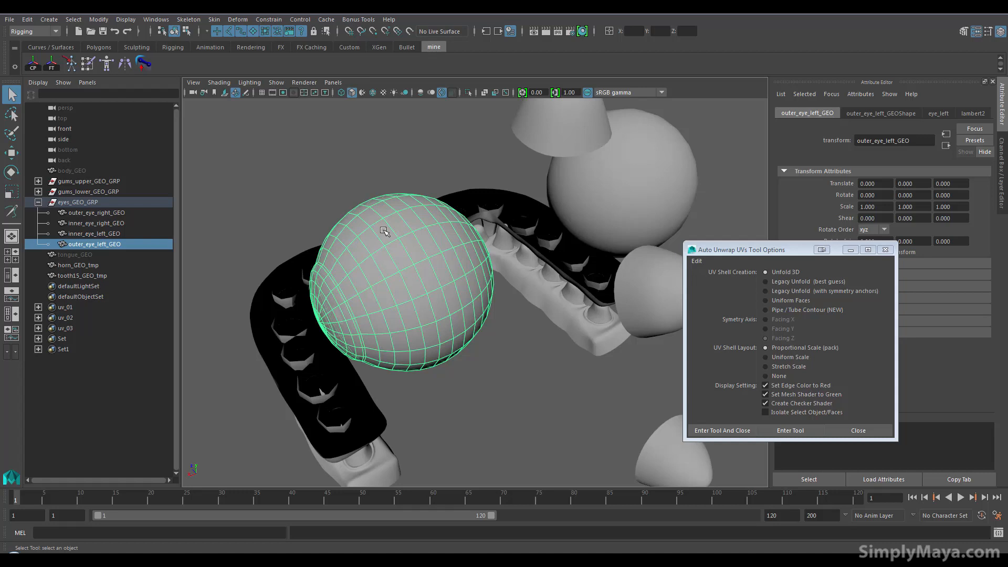
key(w)
mouse_move(402, 228)
mouse_down()
mouse_move(388, 113)
mouse_move(404, 242)
mouse_up()
alt+middle_drag(405, 242, 417, 355)
alt+drag(417, 355, 573, 206)
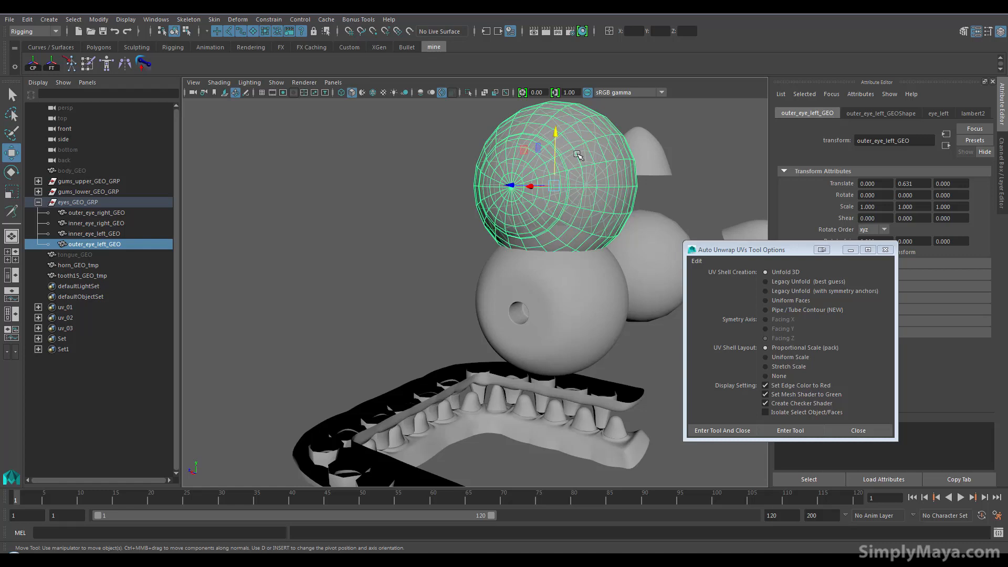
Select seam edge loops on the inner left eye: around the pupil opening, around the middle and around the rear
click(576, 287)
alt+drag(577, 292, 443, 287)
alt+right_drag(444, 288, 511, 263)
alt+drag(481, 265, 519, 275)
alt+right_drag(409, 299, 475, 302)
alt+drag(474, 301, 481, 303)
right_drag(408, 245, 405, 215)
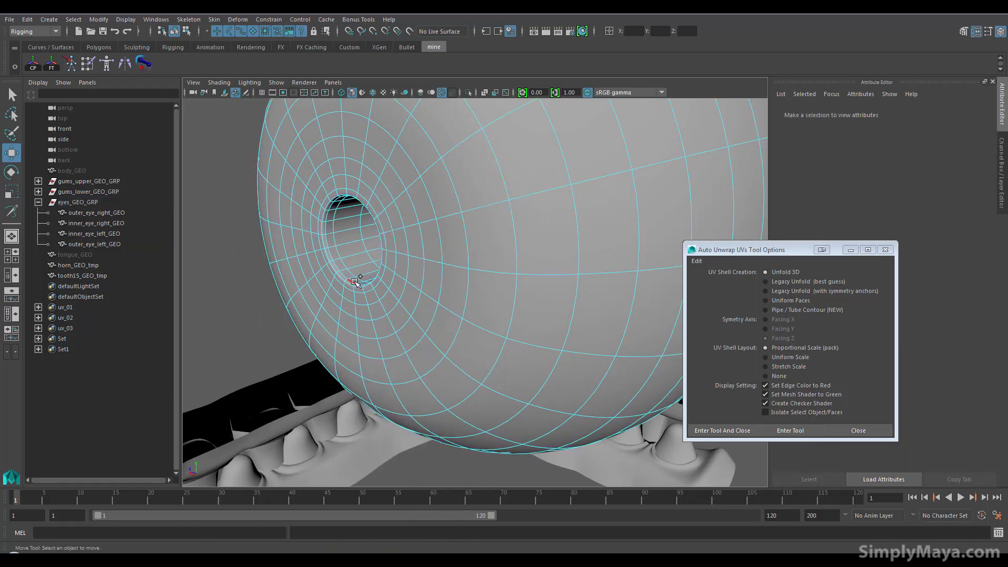
double_click(356, 282)
mouse_move(409, 249)
alt+mouse_down()
mouse_move(485, 236)
mouse_move(407, 257)
alt+mouse_up()
alt+right_drag(408, 257, 354, 269)
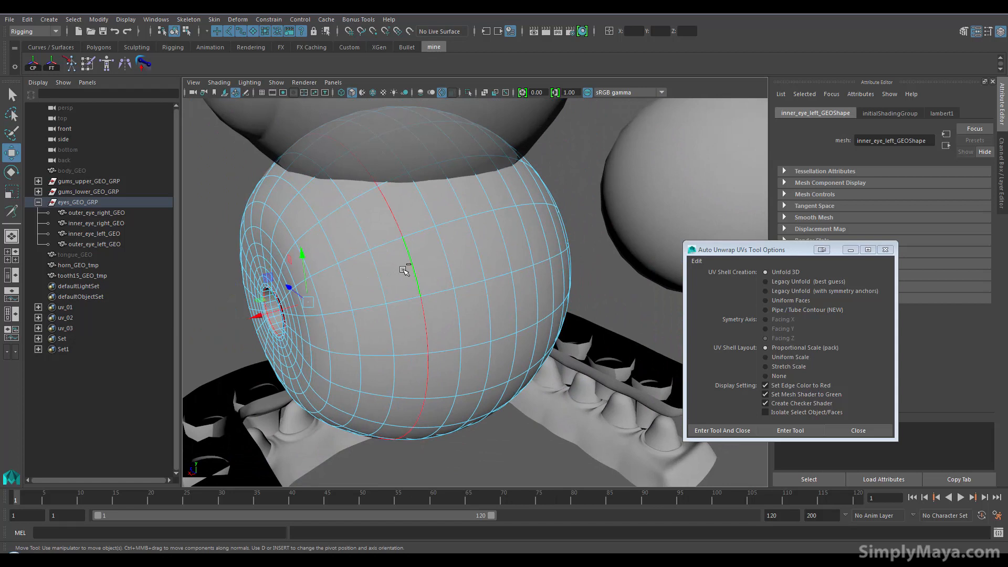
scroll(406, 276, up, 4)
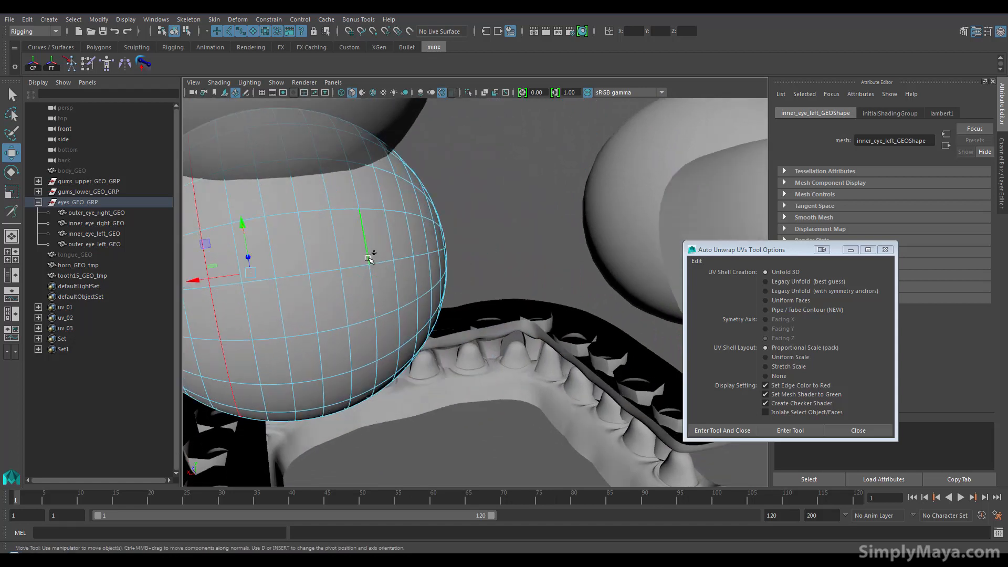
alt+drag(324, 296, 360, 289)
alt+middle_drag(396, 284, 514, 290)
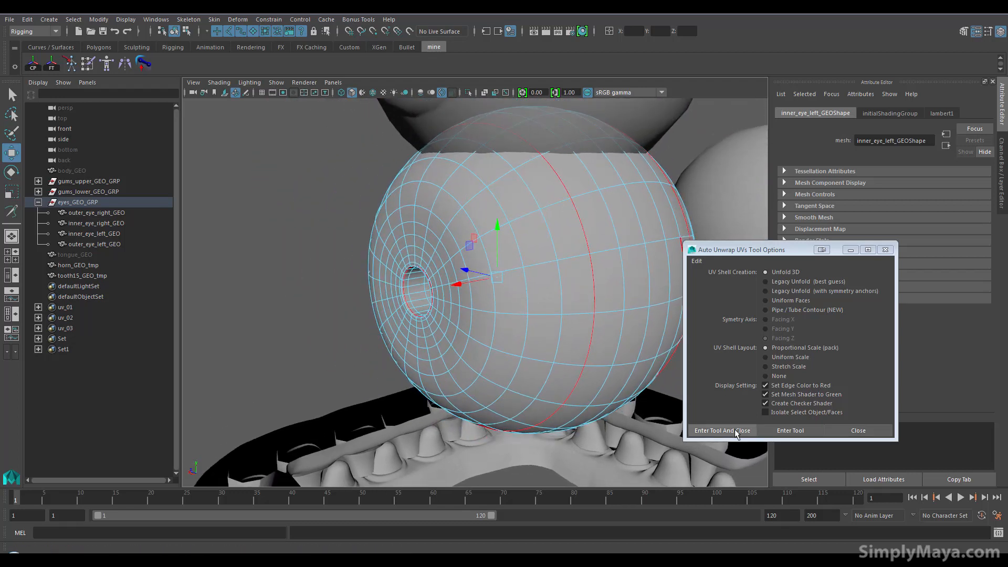
Save the selected seam edges as a quick select set with the default name
click(49, 20)
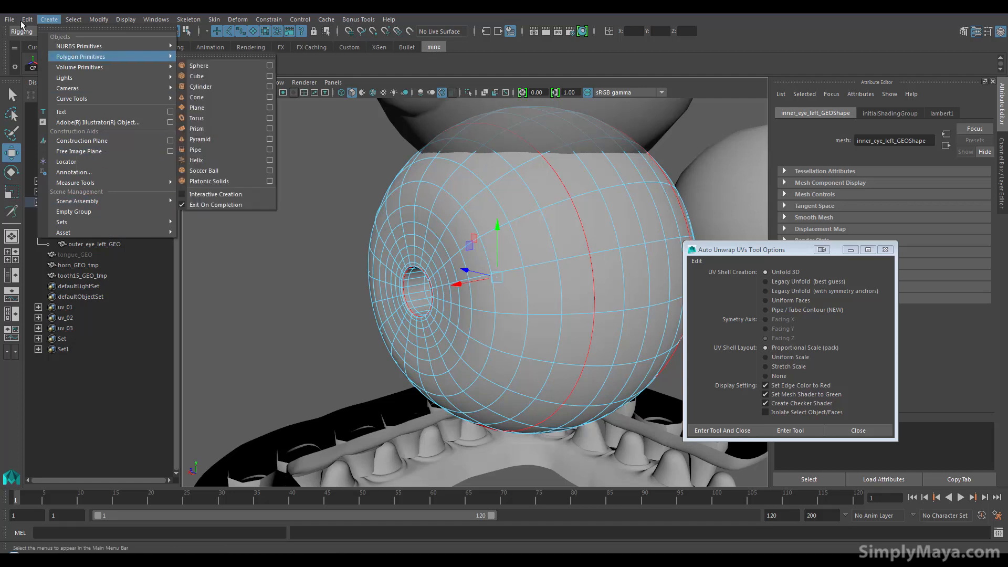
click(28, 19)
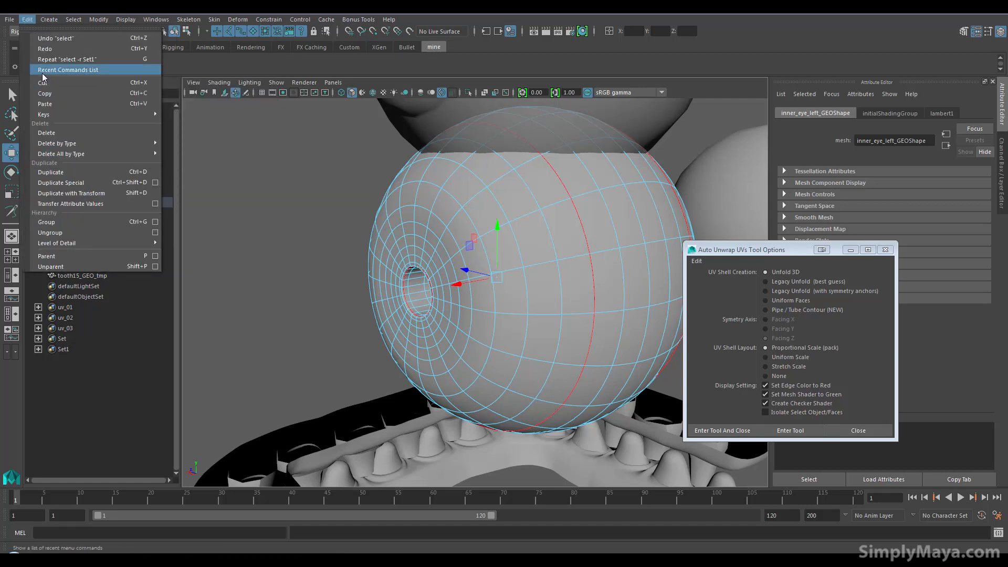
mouse_move(42, 14)
mouse_move(118, 221)
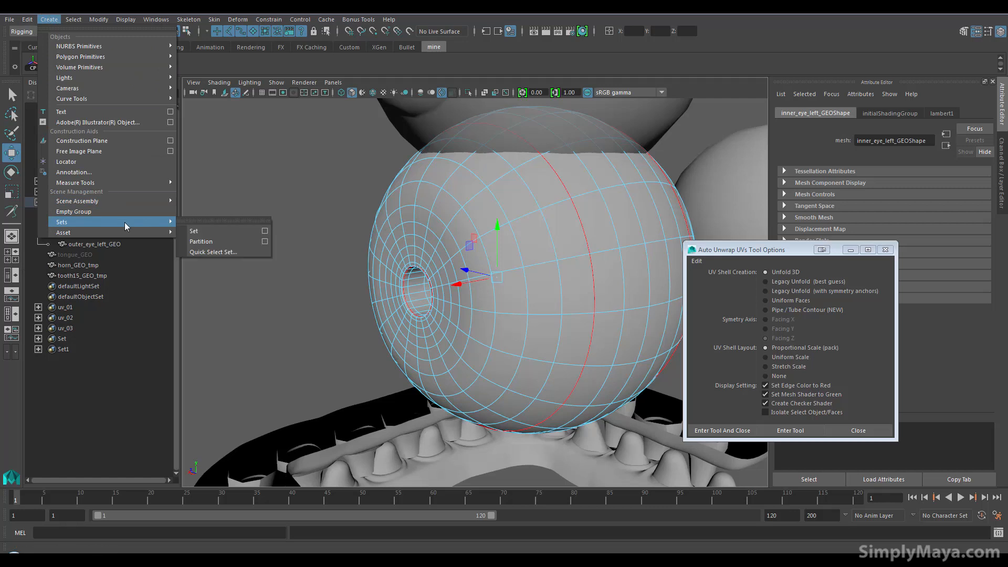
click(211, 253)
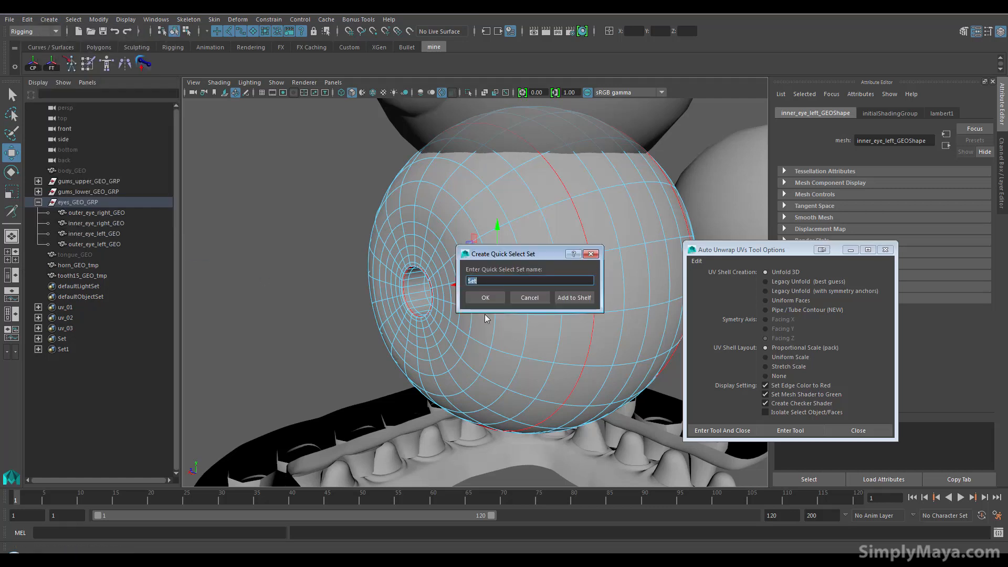
click(481, 304)
alt+drag(517, 337, 303, 205)
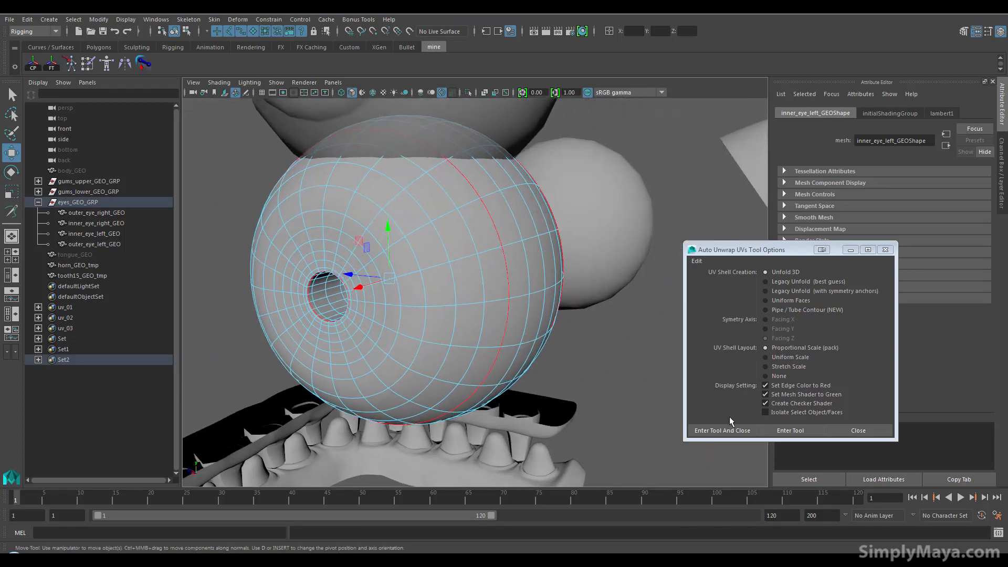
Unwrap the inner left eye with the Auto Unwrap UVs Tool, using the edges stored in Set2 as texture borders
right_drag(475, 294, 465, 273)
click(464, 273)
click(721, 430)
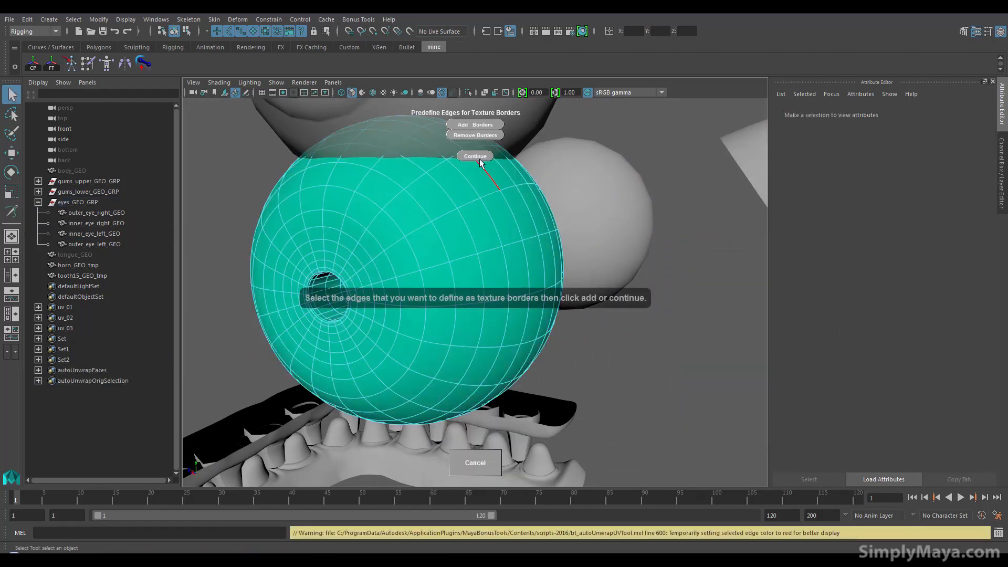
click(73, 19)
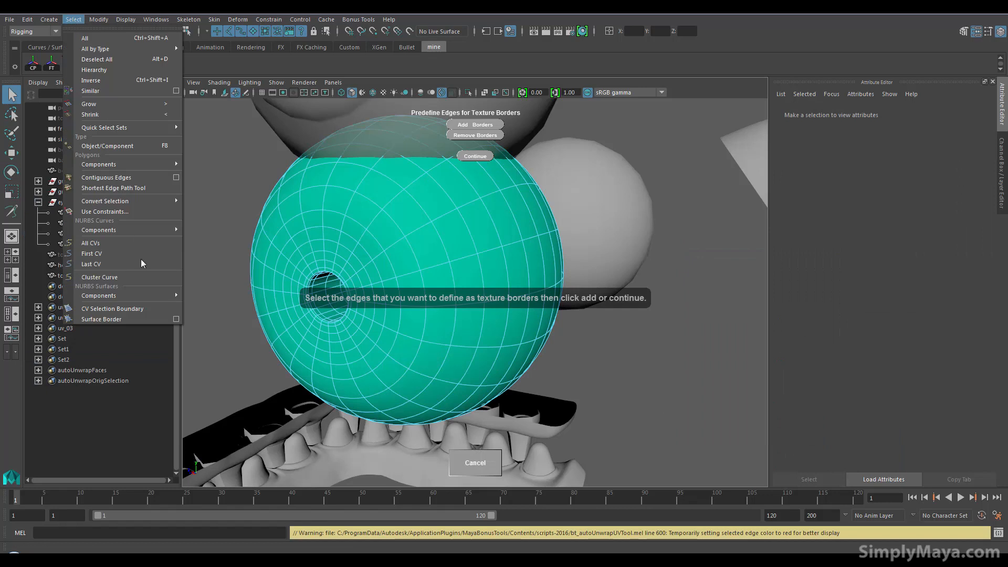
mouse_move(130, 204)
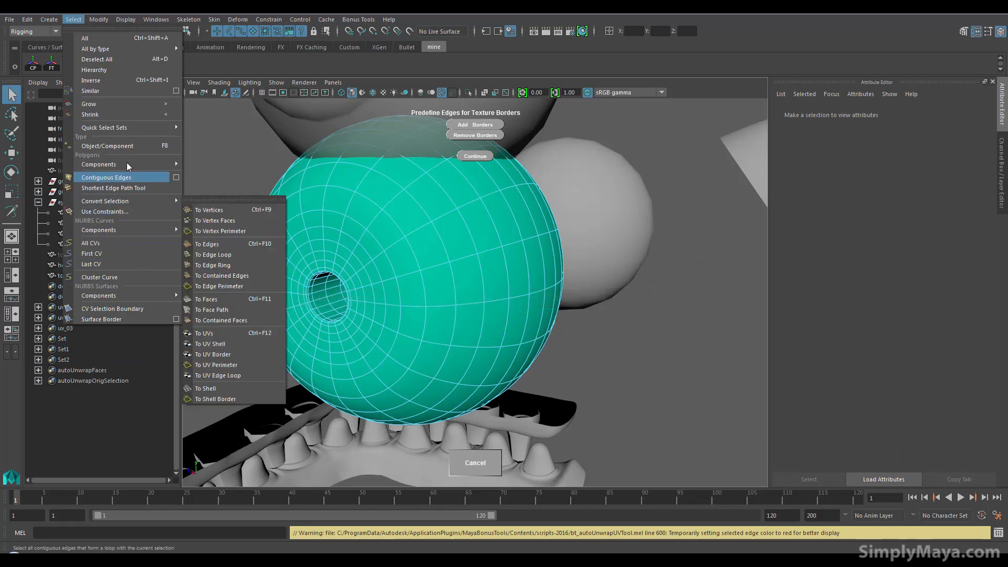
mouse_move(131, 128)
click(202, 149)
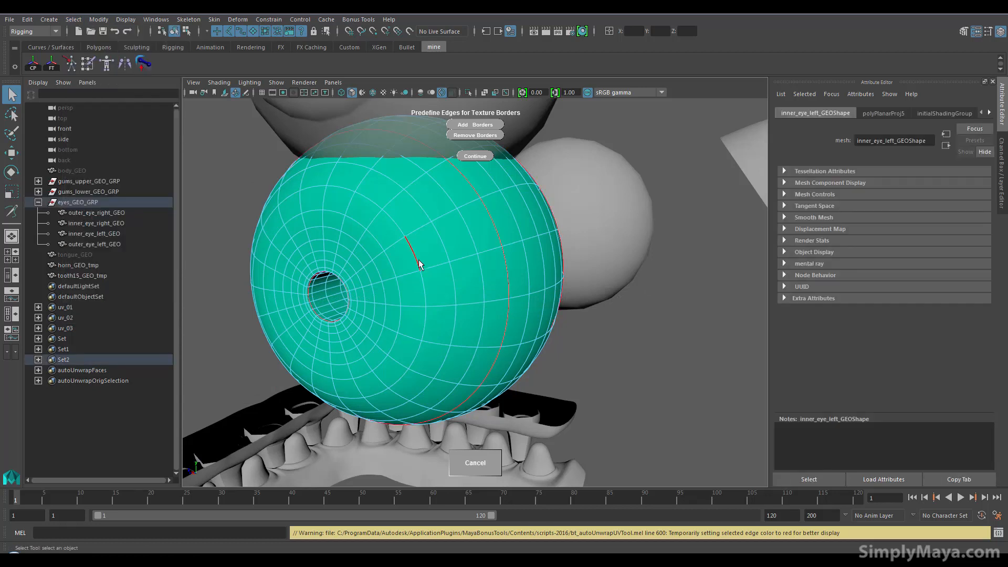
click(476, 124)
click(475, 156)
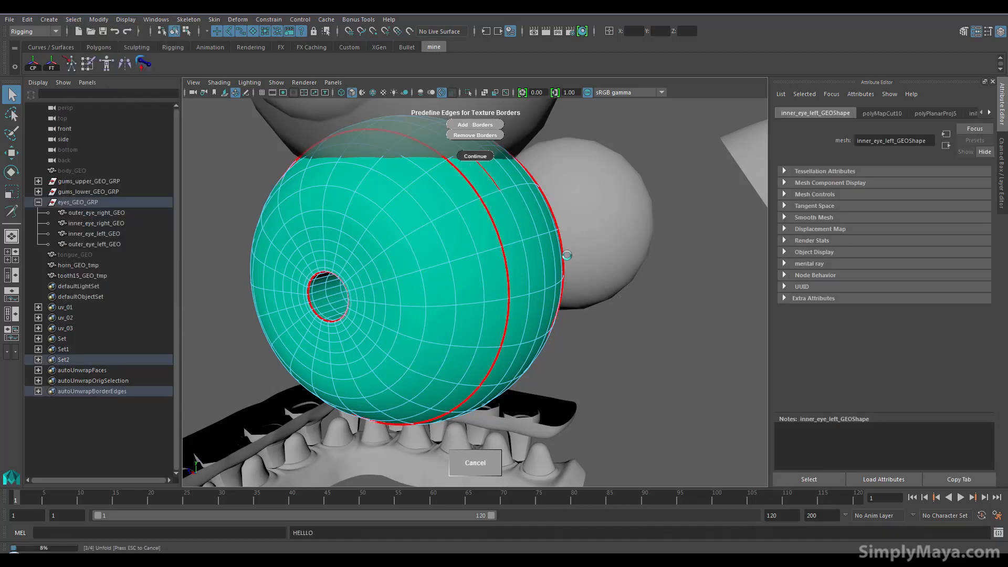
Open the UV Editor to view the unwrapped shells of the inner left eye
alt+drag(531, 376, 475, 278)
mouse_move(471, 246)
right_down()
mouse_move(512, 240)
mouse_move(471, 241)
right_up()
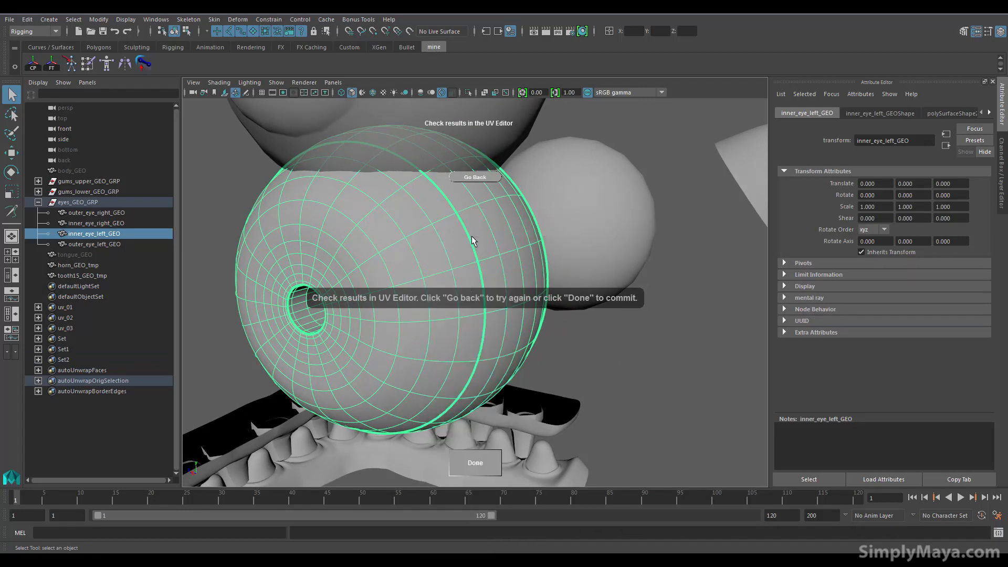
key(space)
click(565, 258)
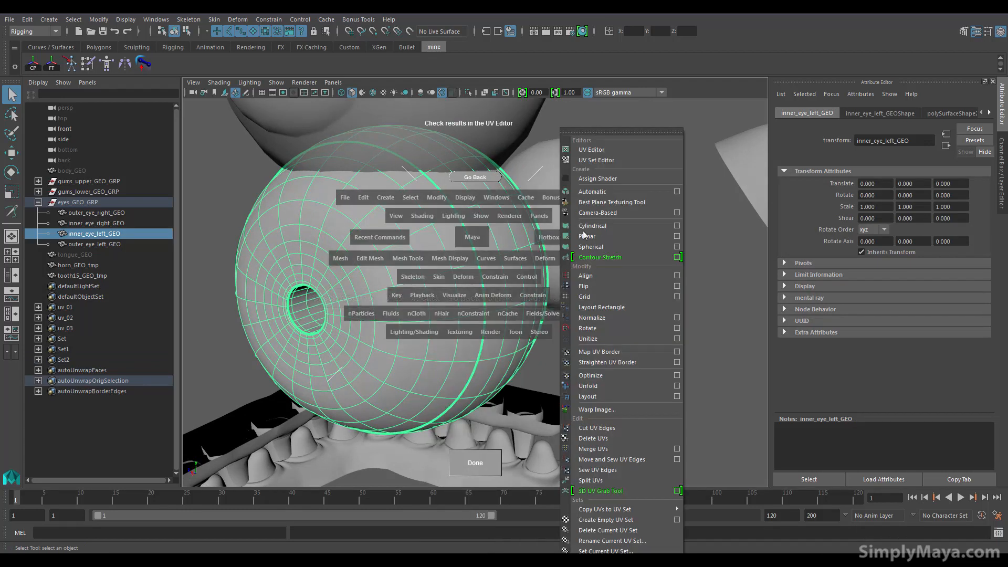
click(607, 150)
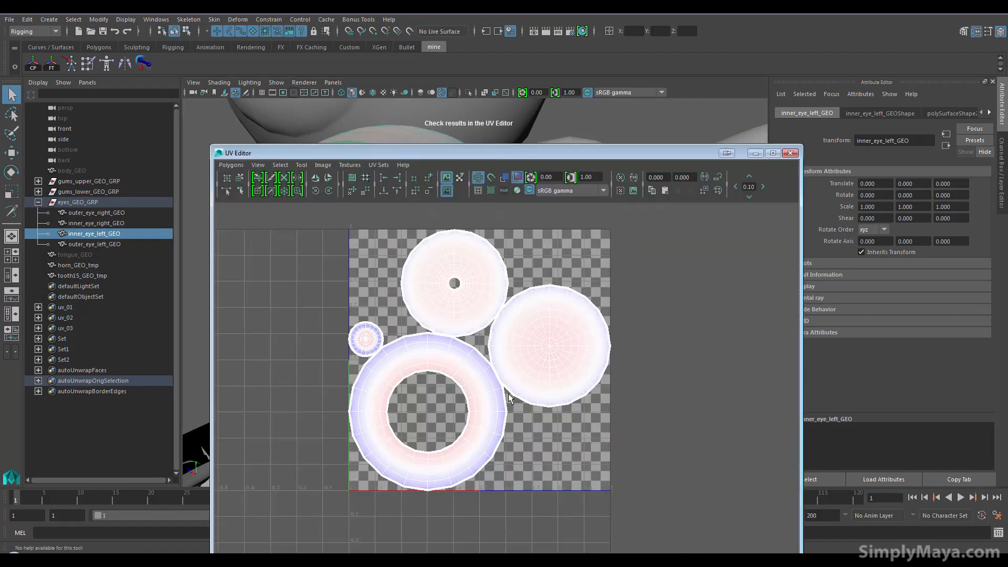
alt+middle_drag(508, 394, 534, 429)
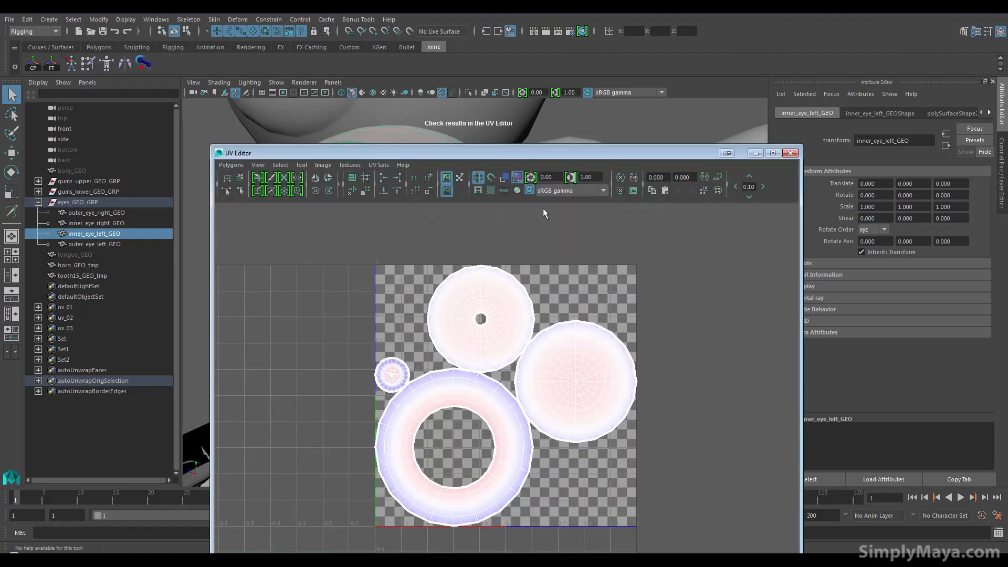
alt+middle_drag(563, 279, 584, 271)
Place the UV Editor beside the model, turn on the checker display and examine the inner eye's shells for distortion
drag(546, 153, 845, 102)
click(793, 142)
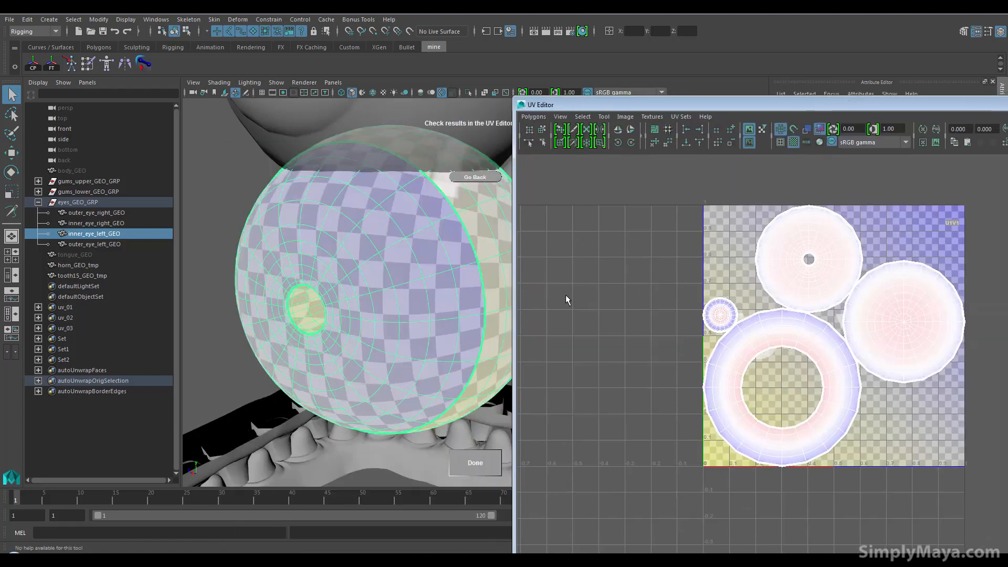
alt+drag(466, 313, 419, 315)
alt+drag(475, 331, 463, 332)
alt+middle_drag(461, 336, 444, 342)
alt+middle_drag(644, 340, 635, 291)
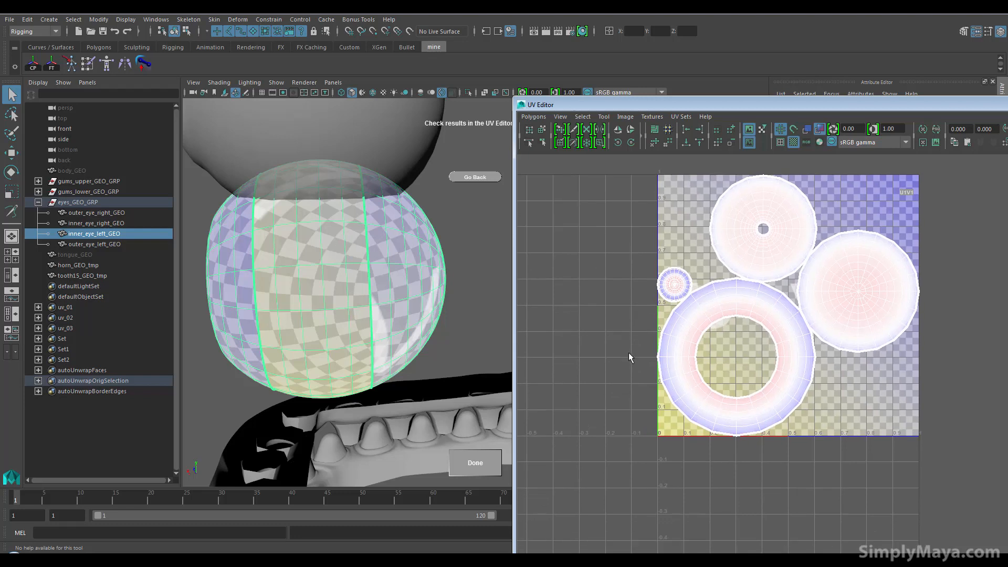
scroll(686, 383, up, 3)
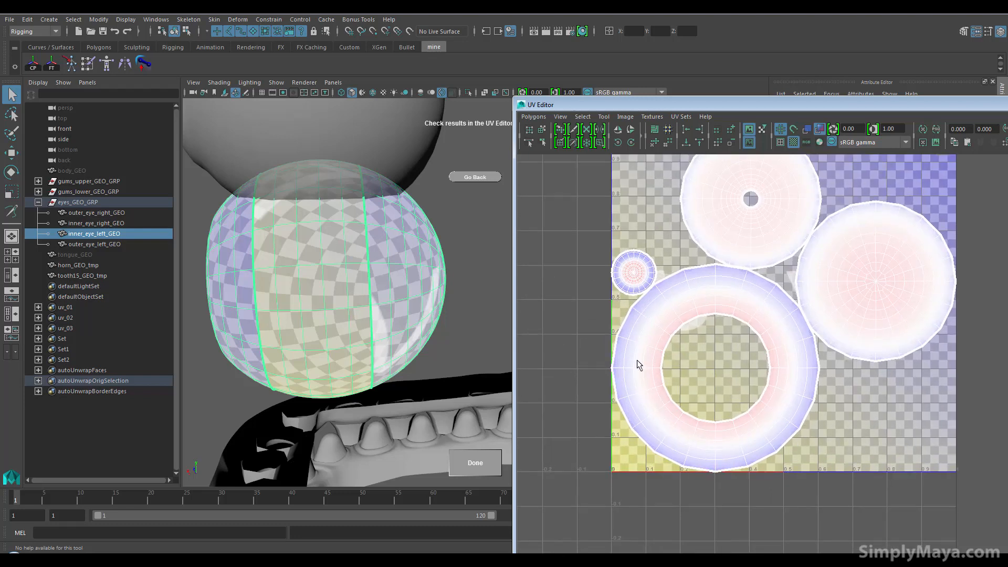
Cut the ring-shaped eye shell across its width with the Cut UV Tool and unfold the UVs
click(575, 132)
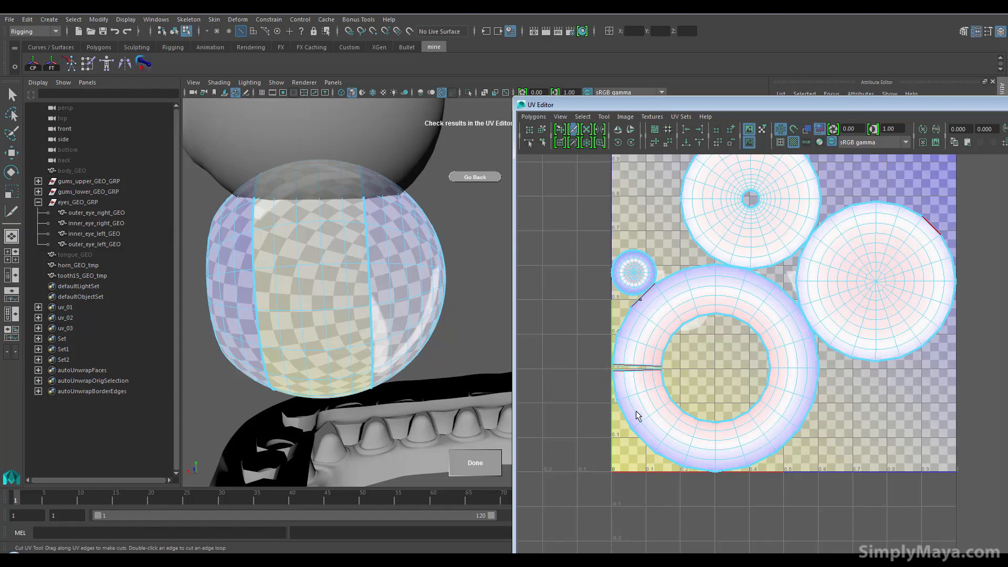
click(533, 116)
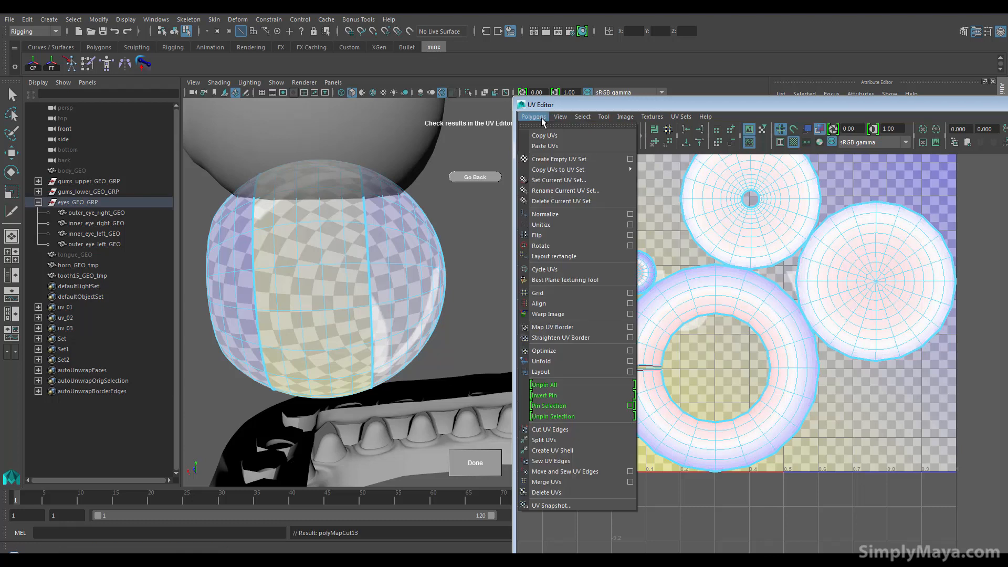
click(583, 360)
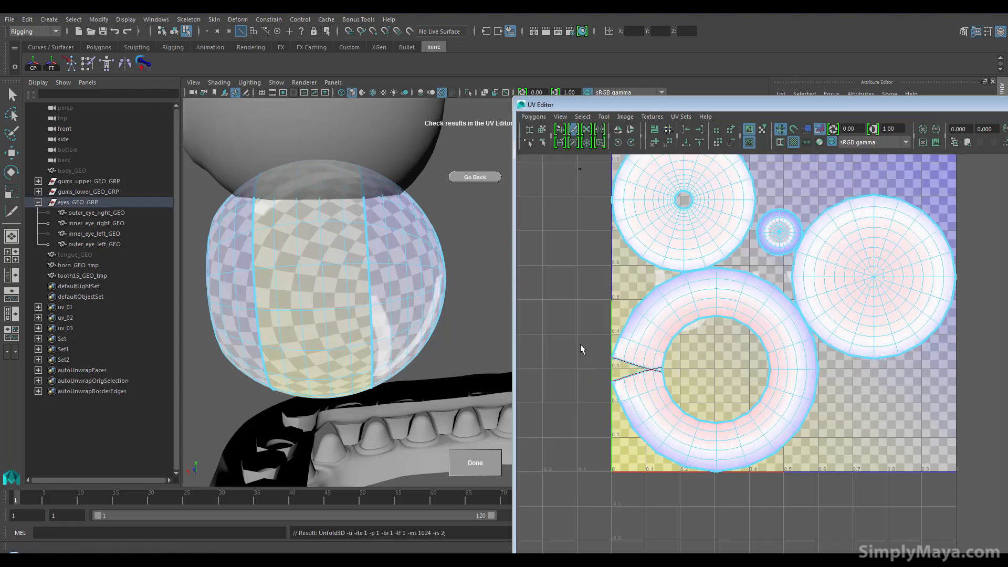
Select the whole cut ring shell of the inner left eye in the UV Editor and unfold it into a strip
right_drag(673, 291, 681, 293)
key(q)
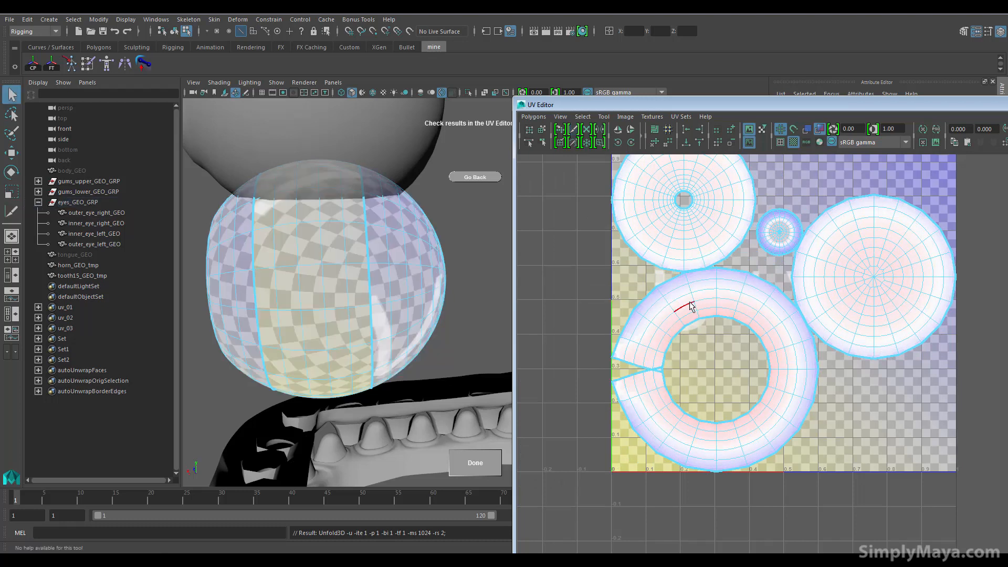
right_click(690, 305)
click(676, 294)
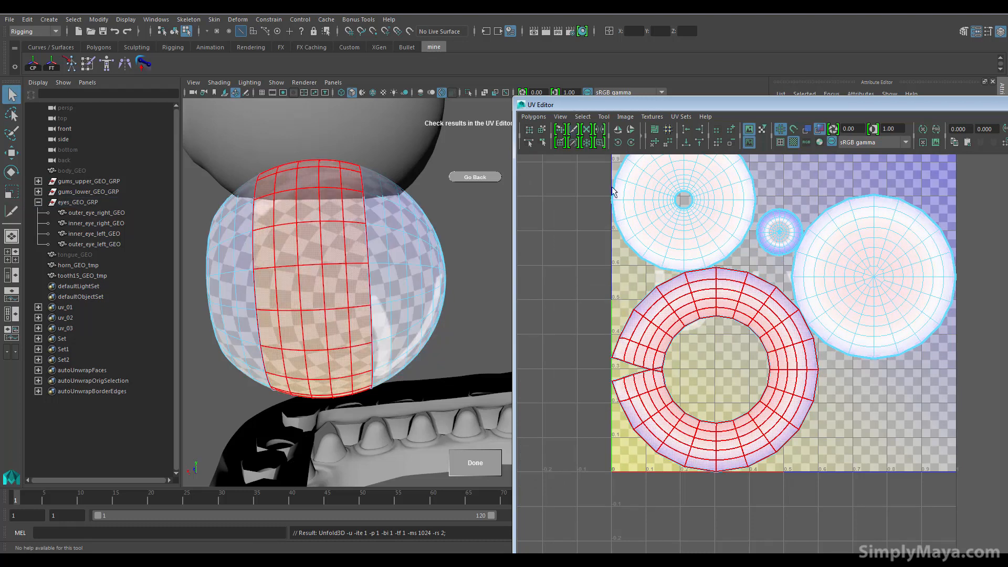
click(677, 315)
click(533, 117)
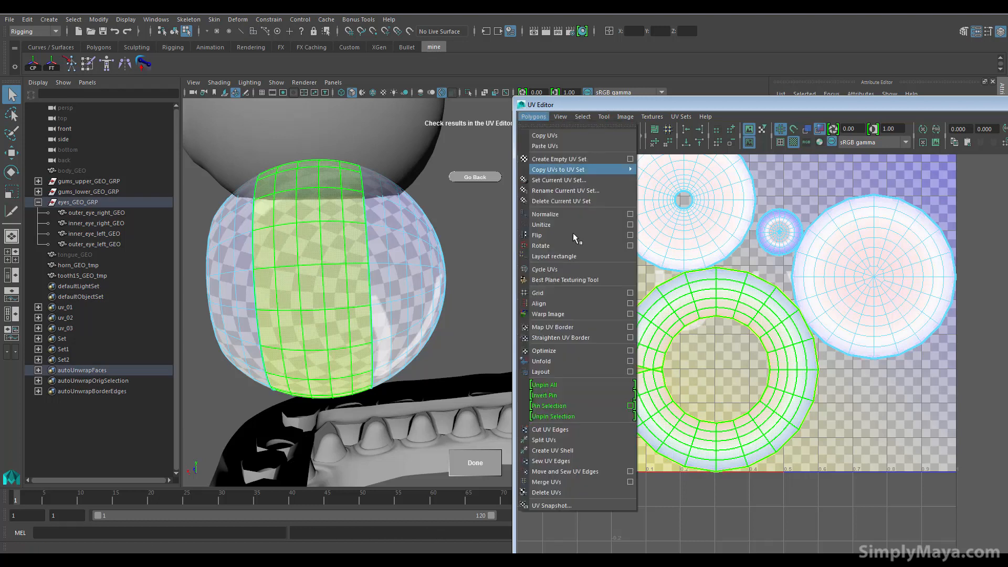
click(571, 360)
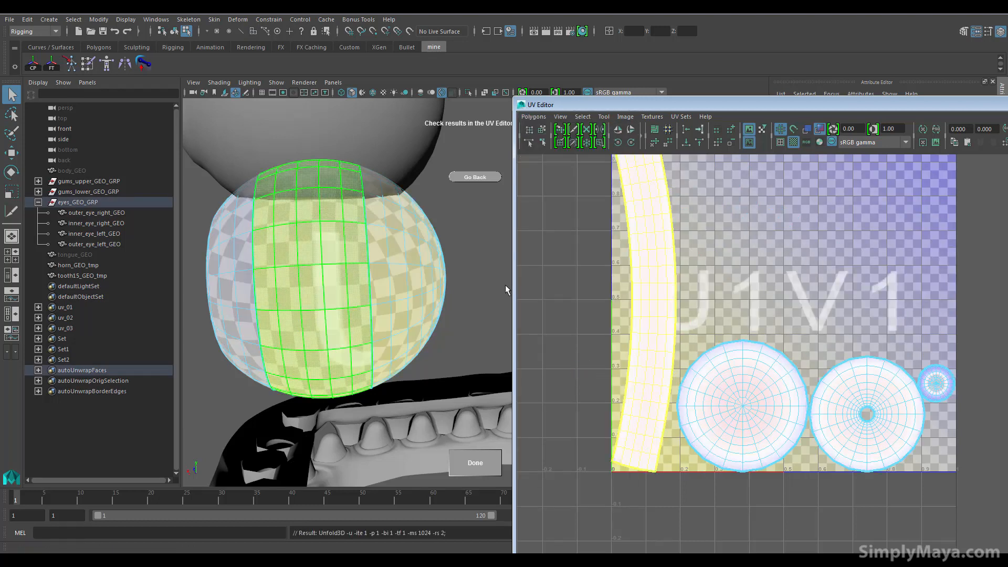
Examine the checker pattern on the inner left eye from several sides for distortion
alt+middle_drag(474, 322, 481, 344)
alt+right_drag(481, 345, 516, 350)
alt+drag(341, 338, 373, 341)
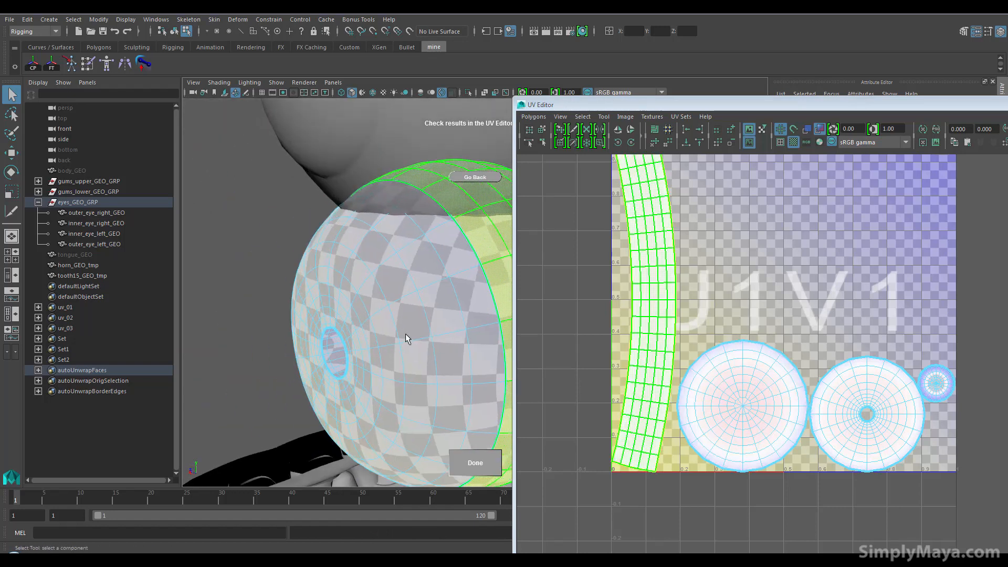
alt+right_drag(446, 314, 396, 318)
alt+middle_drag(396, 318, 265, 310)
alt+drag(266, 310, 416, 315)
alt+middle_drag(416, 315, 320, 328)
alt+drag(320, 328, 399, 337)
alt+right_drag(399, 337, 315, 353)
alt+right_drag(467, 338, 400, 345)
alt+drag(400, 345, 310, 368)
alt+right_drag(392, 365, 320, 365)
alt+middle_drag(323, 368, 271, 373)
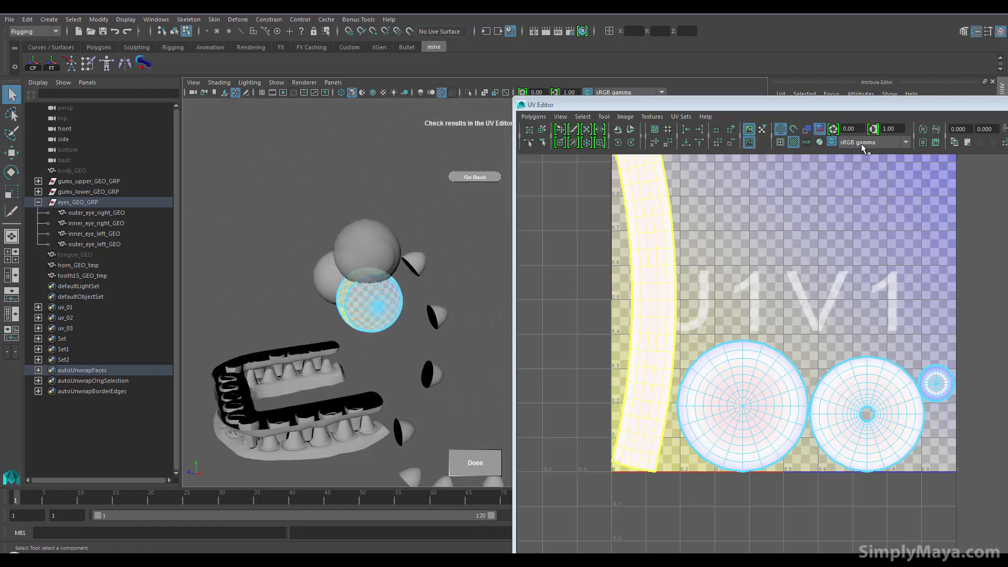
Close the UV Editor and collapse the eyes_GEO_GRP group in the Outliner
drag(890, 107, 634, 124)
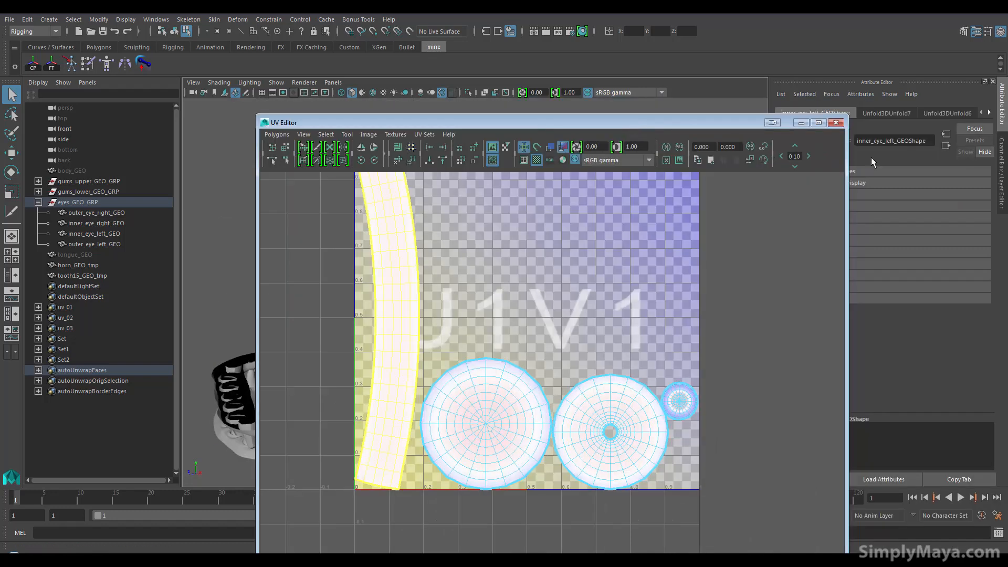
click(836, 123)
alt+drag(467, 321, 427, 311)
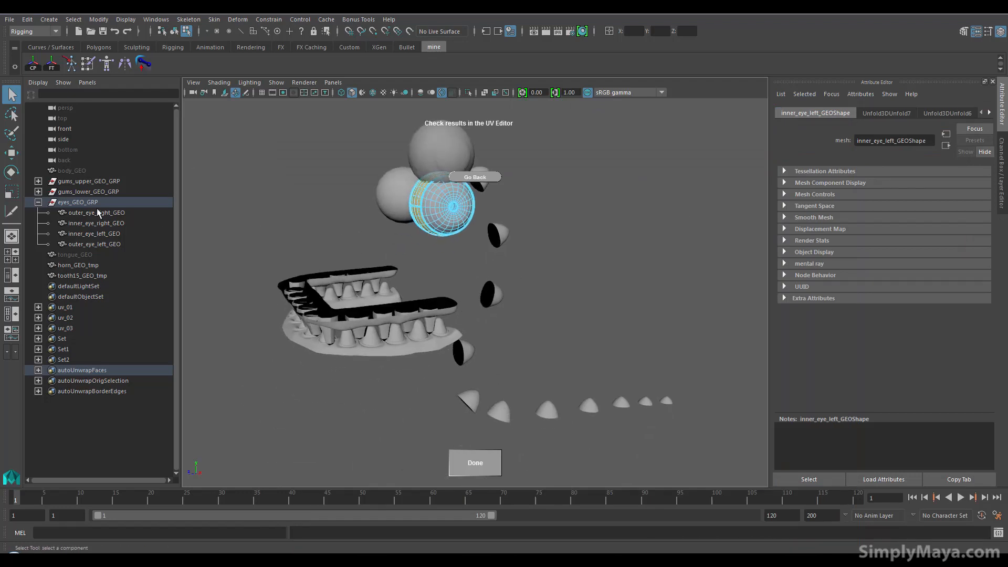
click(38, 202)
click(83, 191)
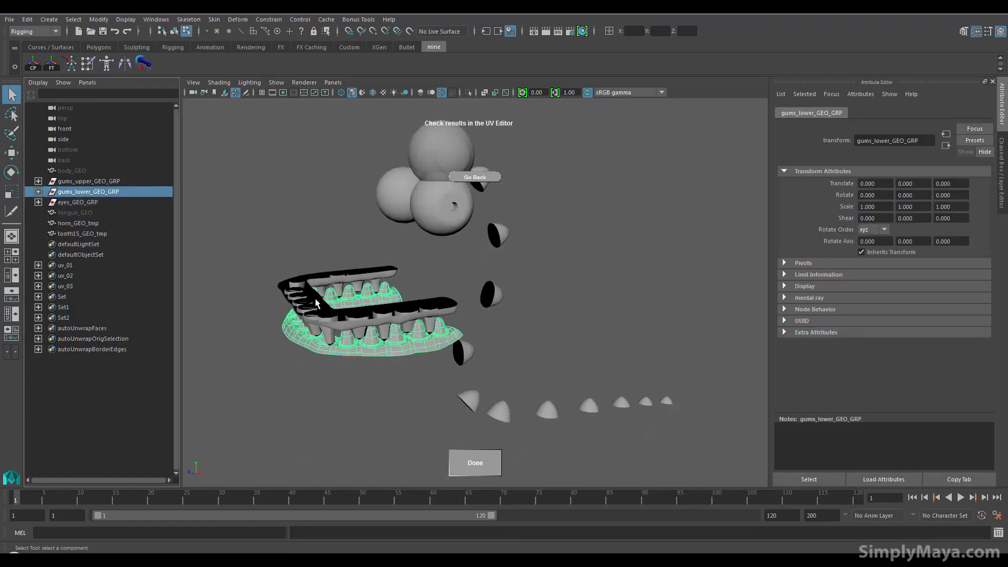
alt+middle_drag(342, 301, 337, 307)
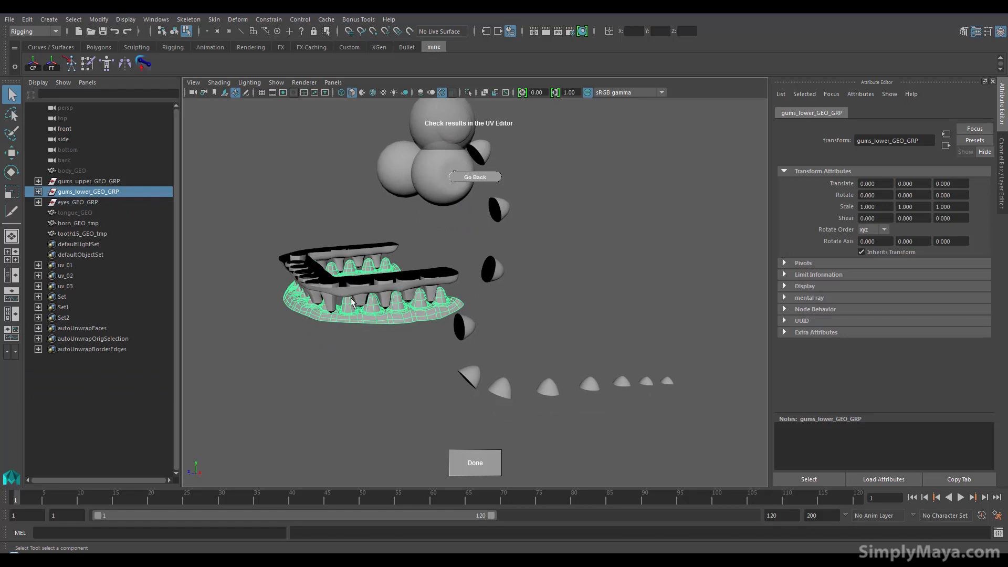
right_drag(364, 256, 364, 300)
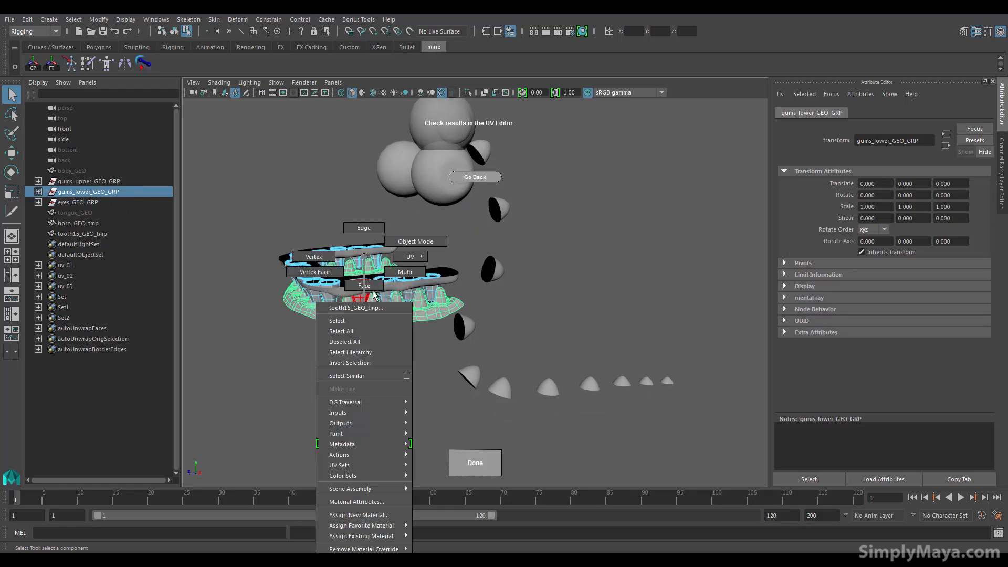
click(401, 242)
click(345, 285)
Accept the inner left eye's unwrap and finish the Auto Unwrap UVs Tool
alt+drag(379, 293, 423, 307)
alt+right_drag(423, 307, 489, 321)
alt+drag(489, 321, 460, 319)
scroll(520, 325, down, 4)
alt+drag(520, 325, 477, 351)
click(474, 454)
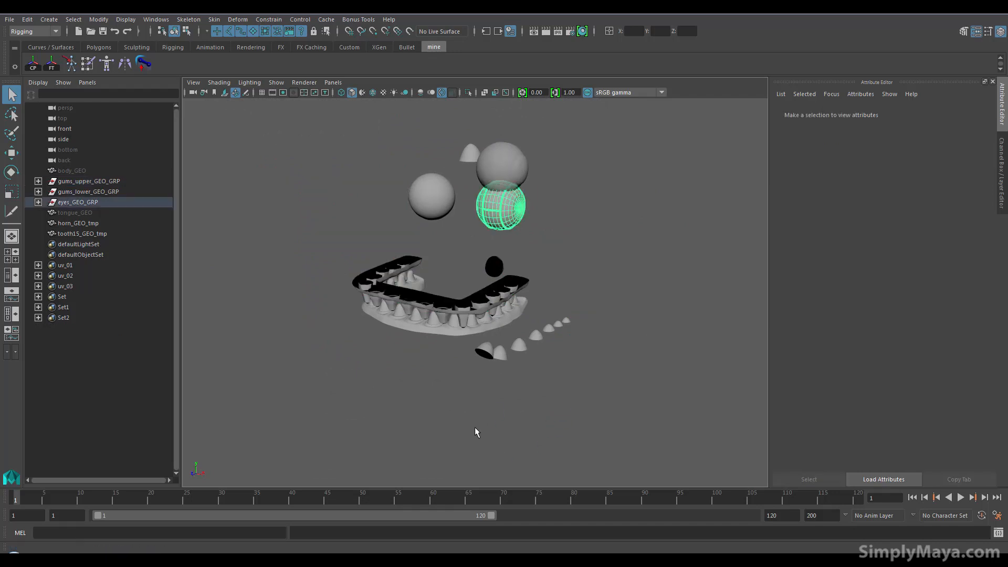
Open the UV Editor to check the inner left eye's final shell layout, and close it again
alt+drag(527, 332, 497, 231)
key(space)
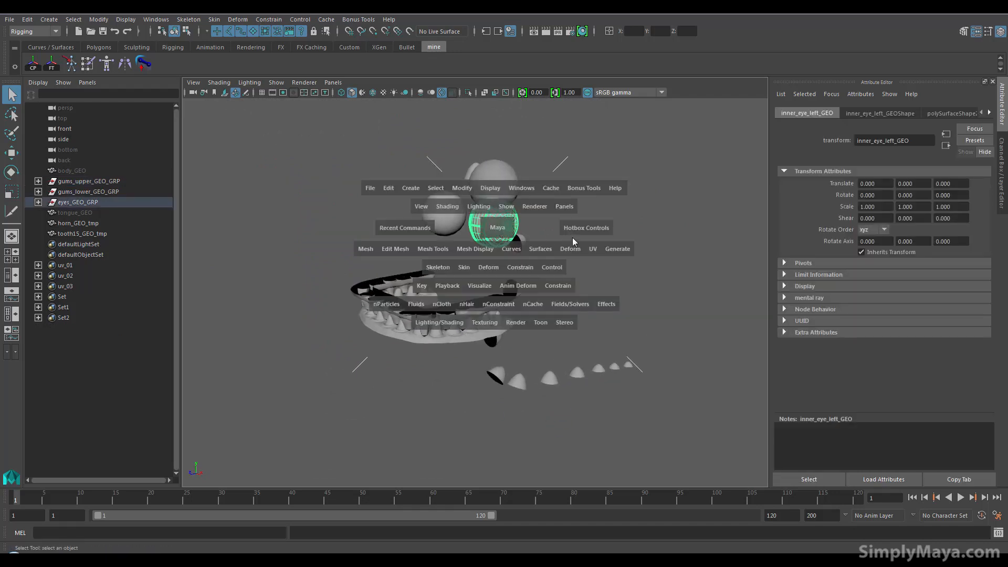
drag(588, 247, 631, 146)
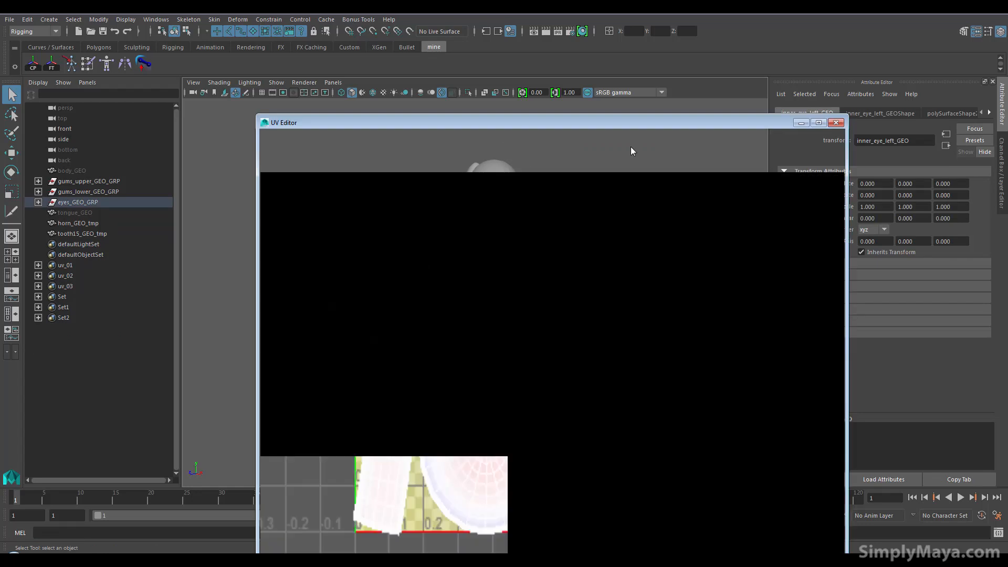
scroll(438, 317, down, 3)
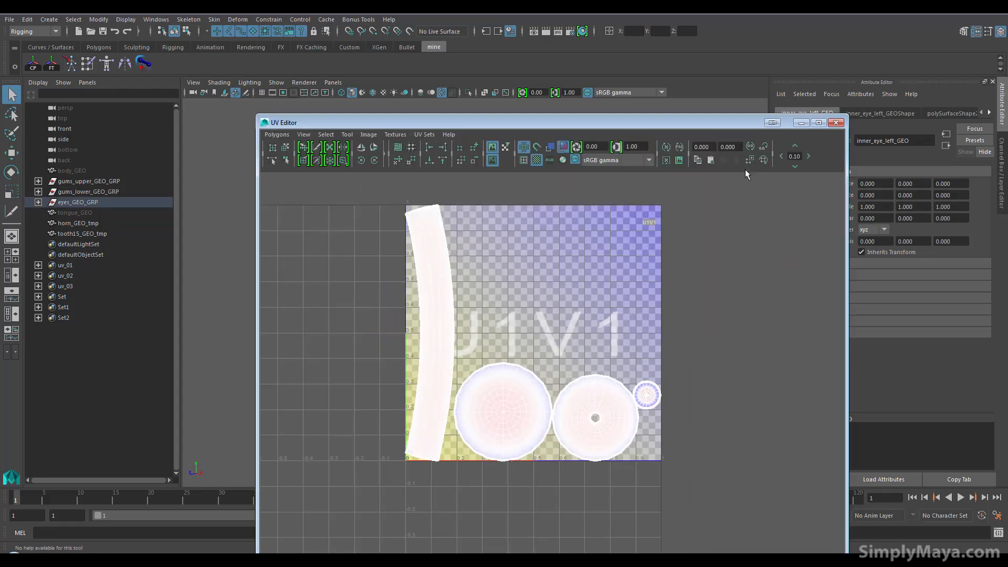
click(836, 123)
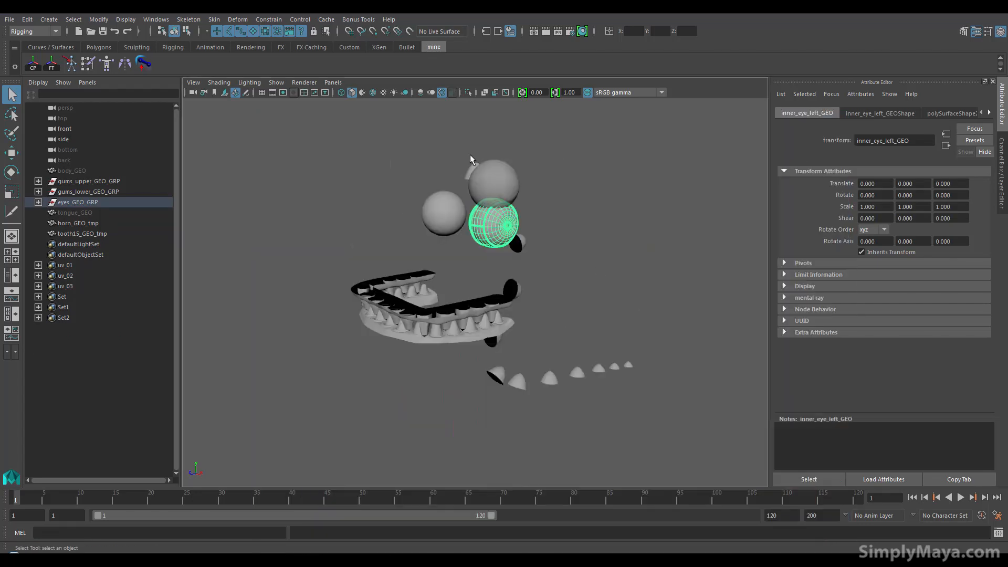
Select the upper gums mesh, hide it to identify it and undo the hiding
alt+middle_drag(419, 241, 417, 271)
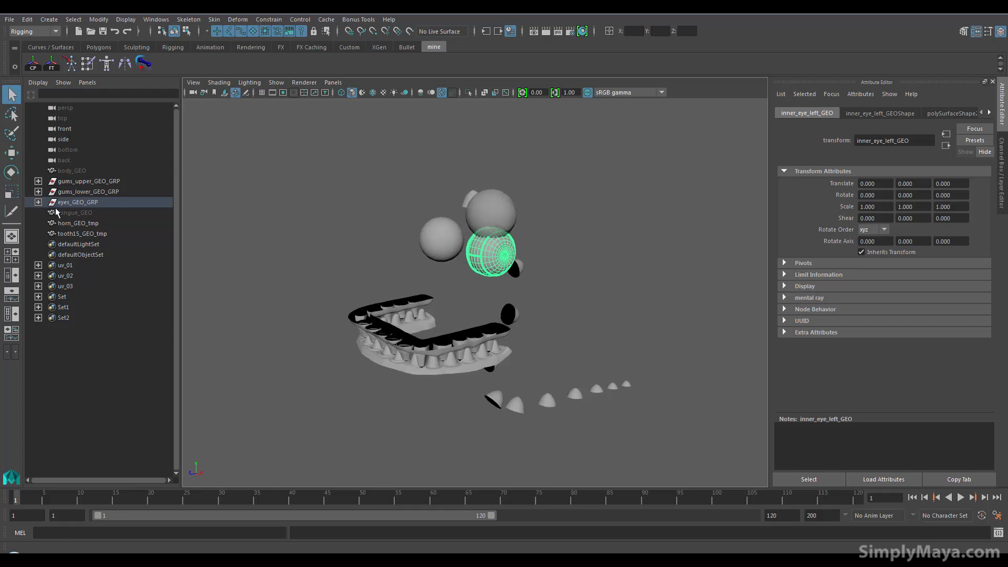
scroll(479, 322, up, 4)
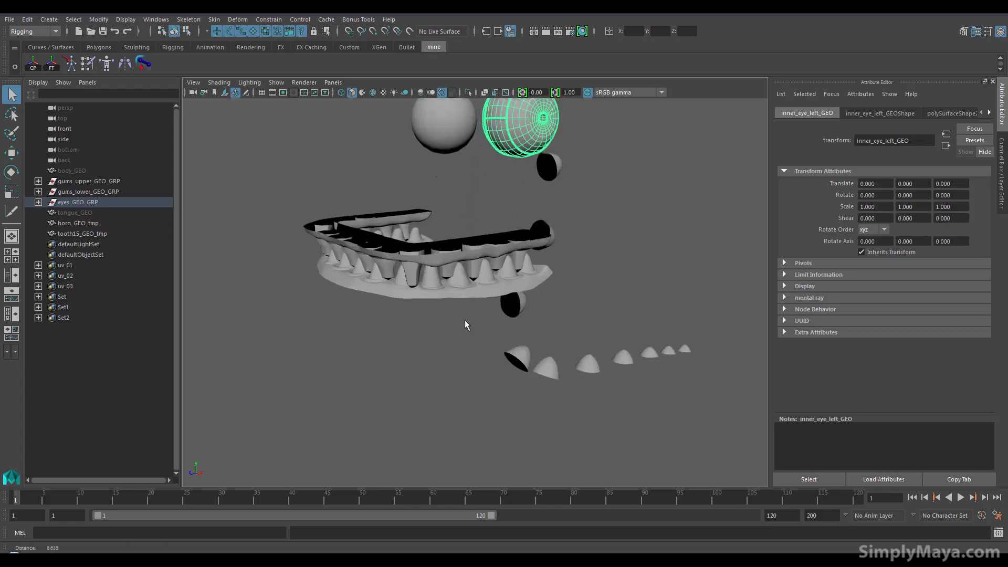
scroll(486, 312, up, 3)
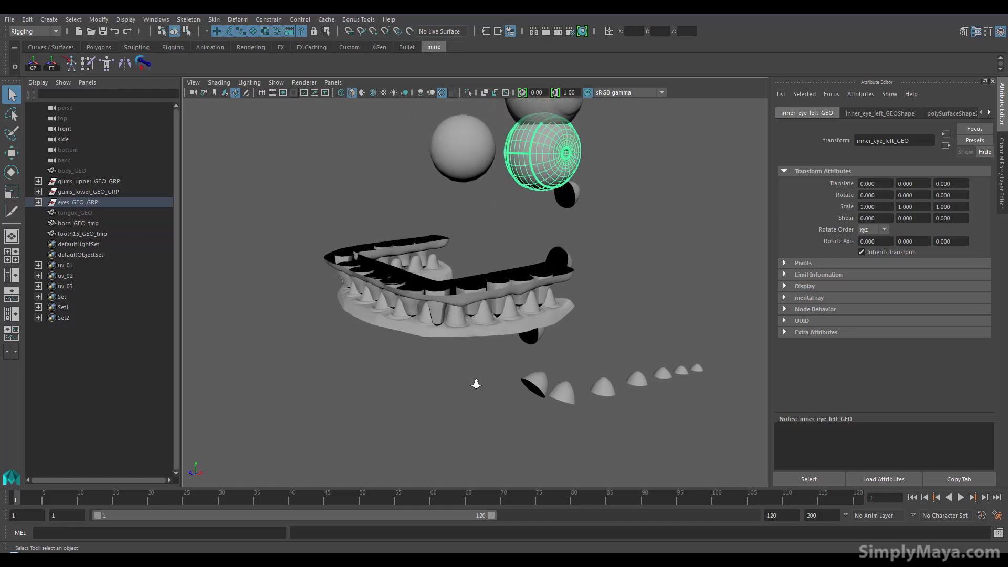
click(444, 299)
key(ctrl+h)
key(ctrl+z)
alt+middle_drag(432, 313, 432, 325)
alt+drag(431, 325, 435, 371)
Open the UV Editor for the upper gums and view their full UV layout
key(space)
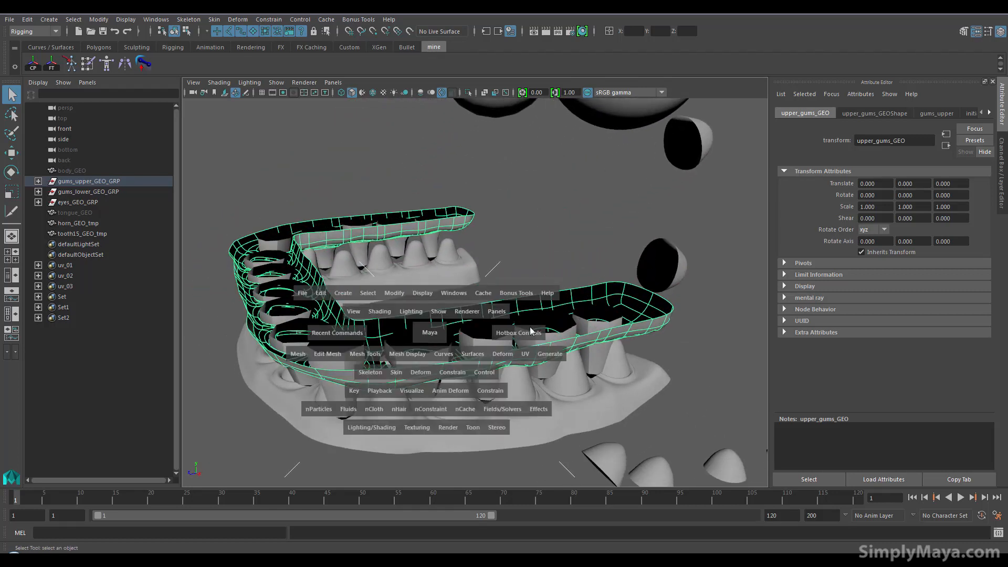
click(529, 353)
click(575, 148)
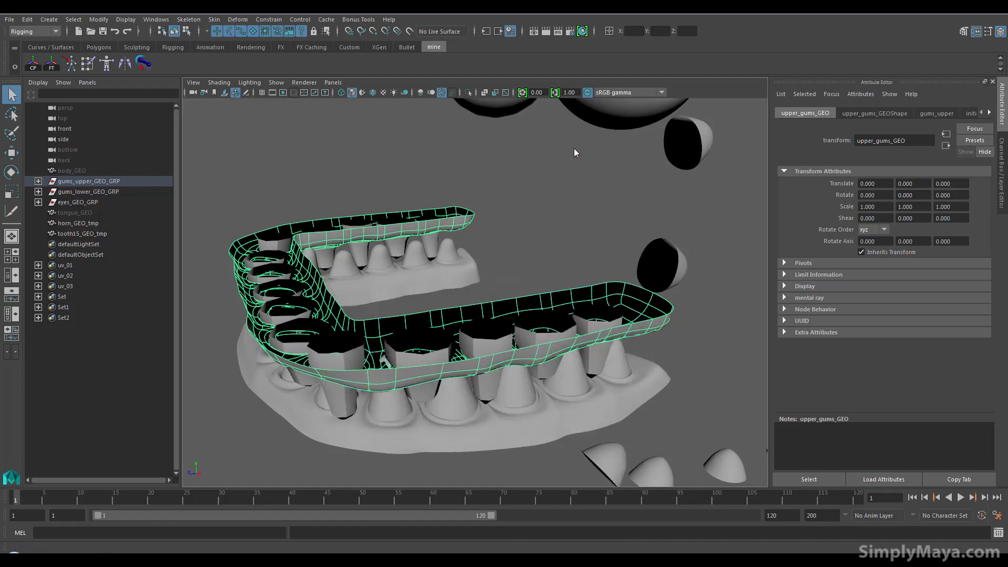
scroll(504, 339, down, 5)
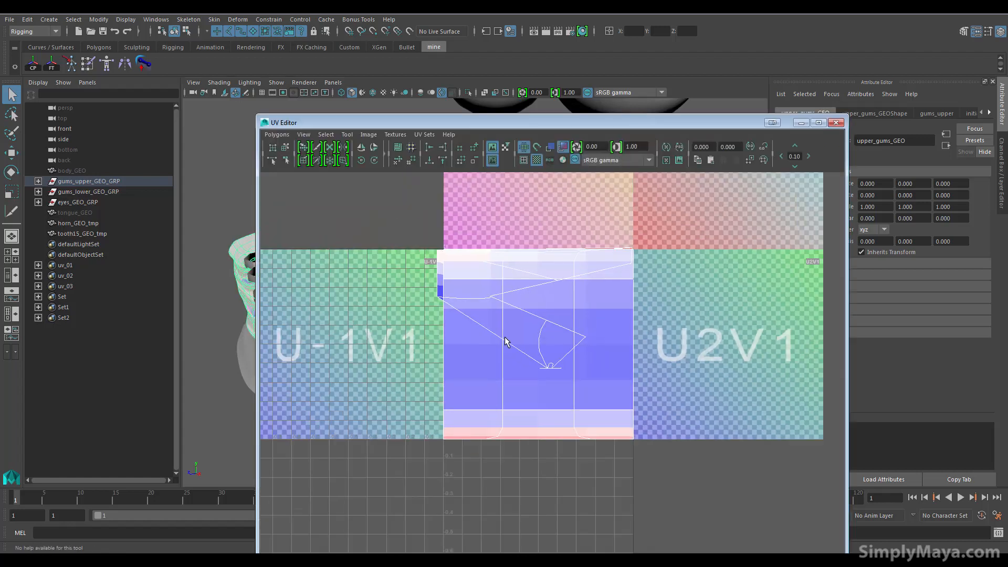
scroll(505, 336, down, 2)
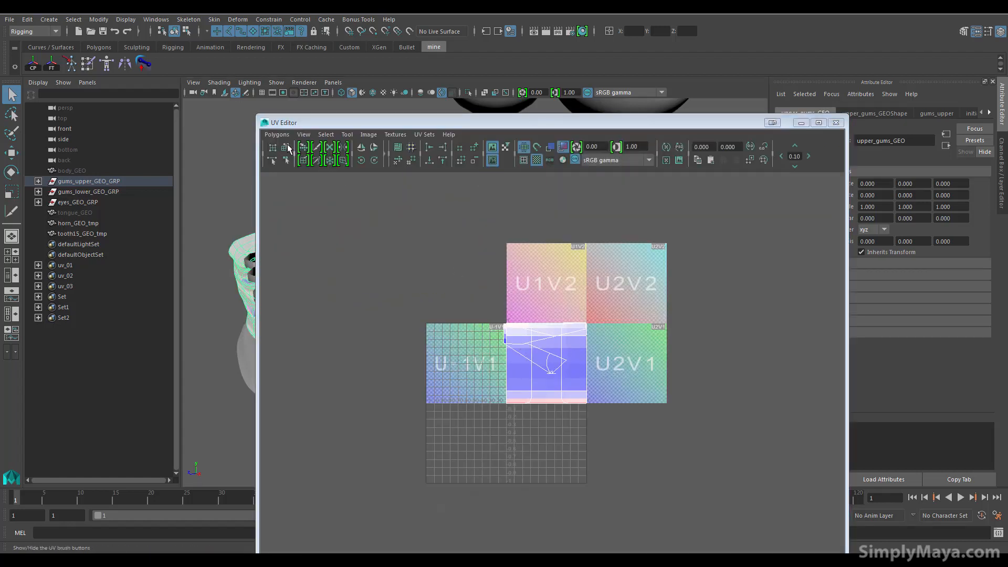
Lay out the upper gums' UV shells with Layout and run Unfold on them
click(276, 134)
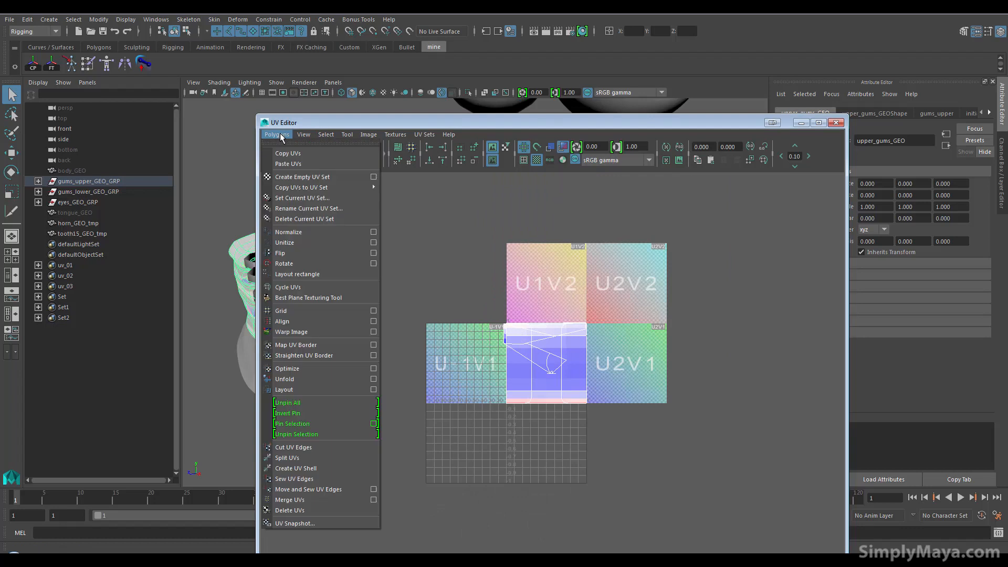
click(318, 386)
scroll(508, 365, up, 10)
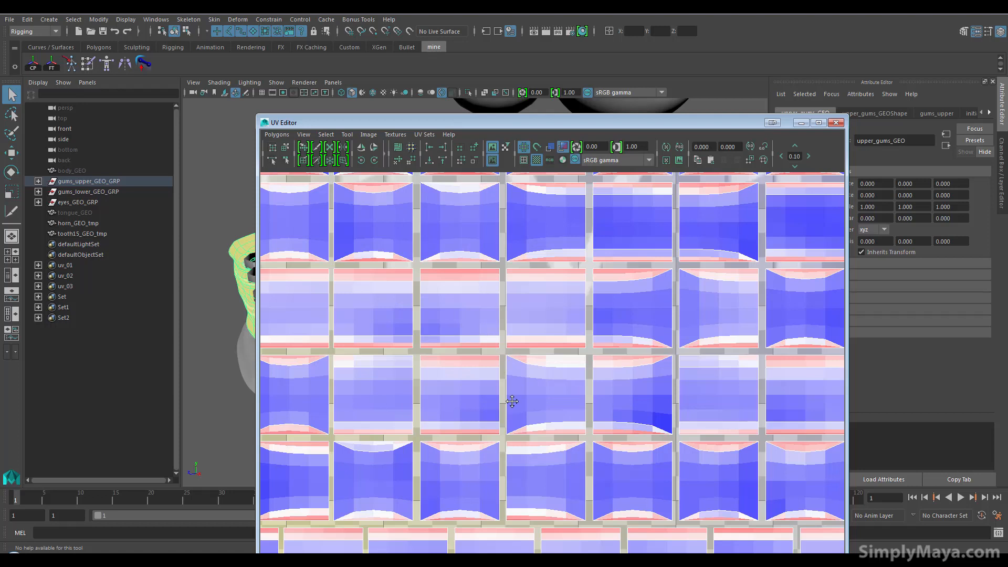
alt+middle_drag(511, 400, 586, 395)
scroll(406, 388, down, 6)
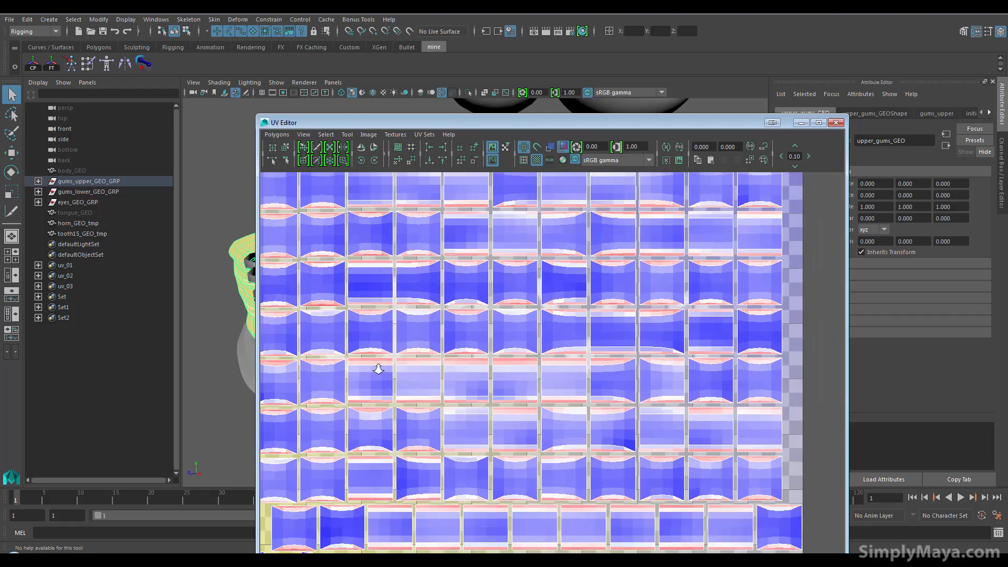
scroll(355, 359, down, 3)
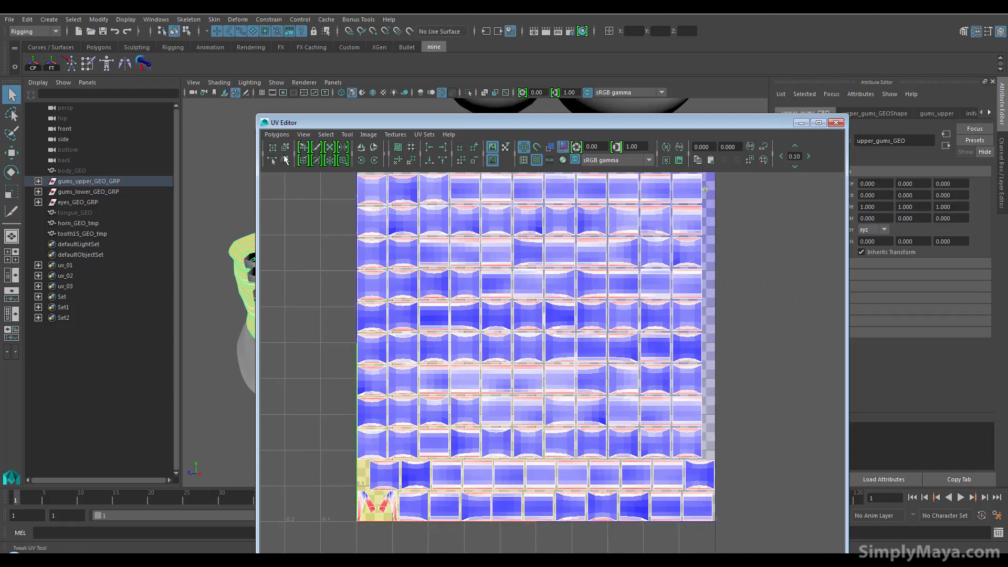
click(276, 135)
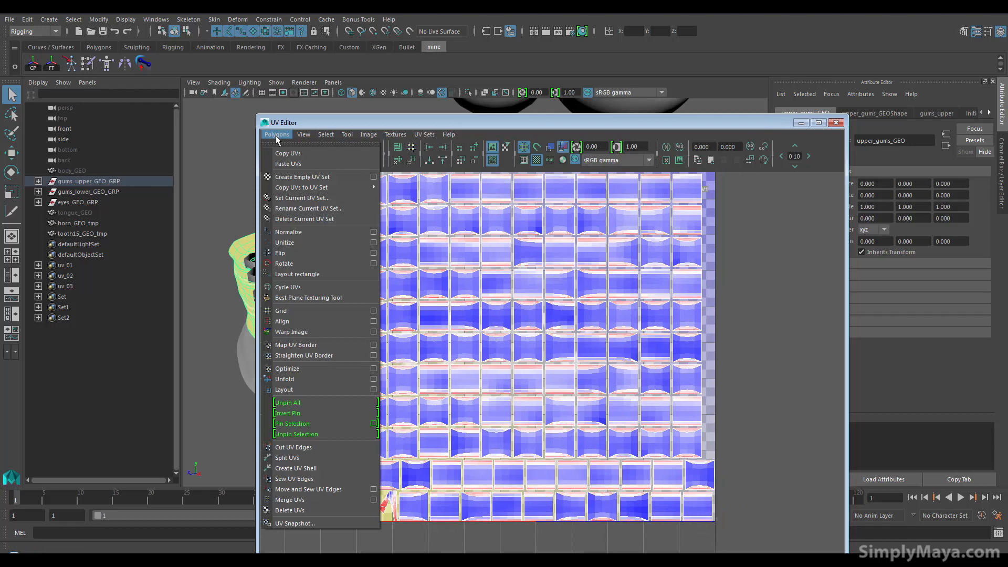
click(318, 378)
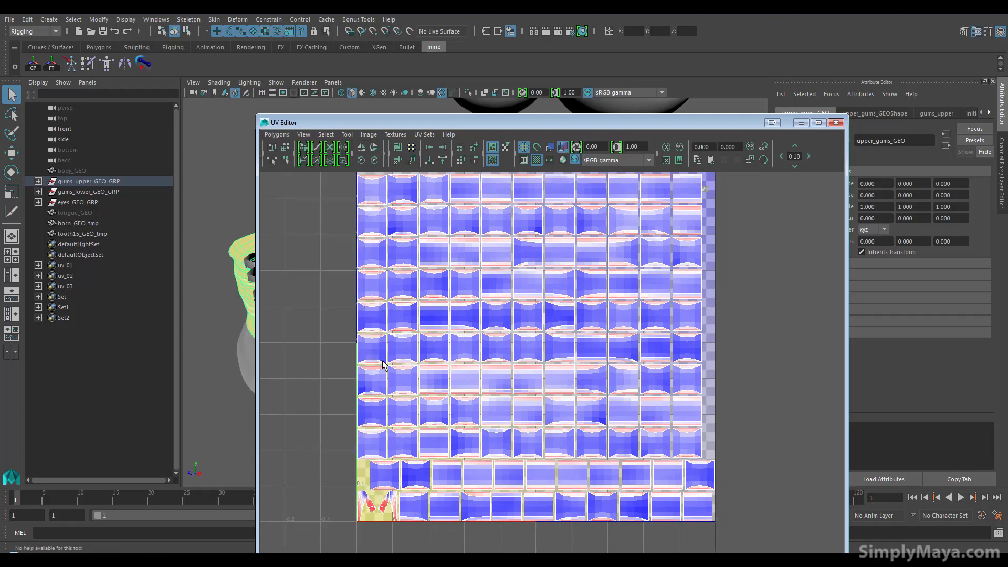
Pick UV shells and gum surface components to examine how the UV layout corresponds to the upper gums mesh
right_drag(410, 342, 376, 330)
click(379, 285)
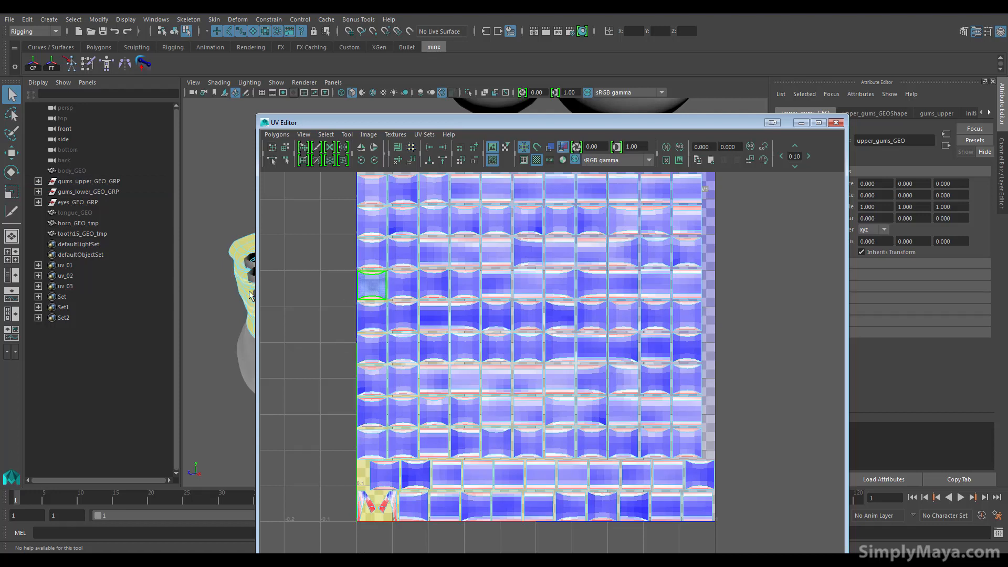
alt+middle_drag(262, 295, 238, 298)
alt+drag(237, 298, 219, 328)
click(219, 276)
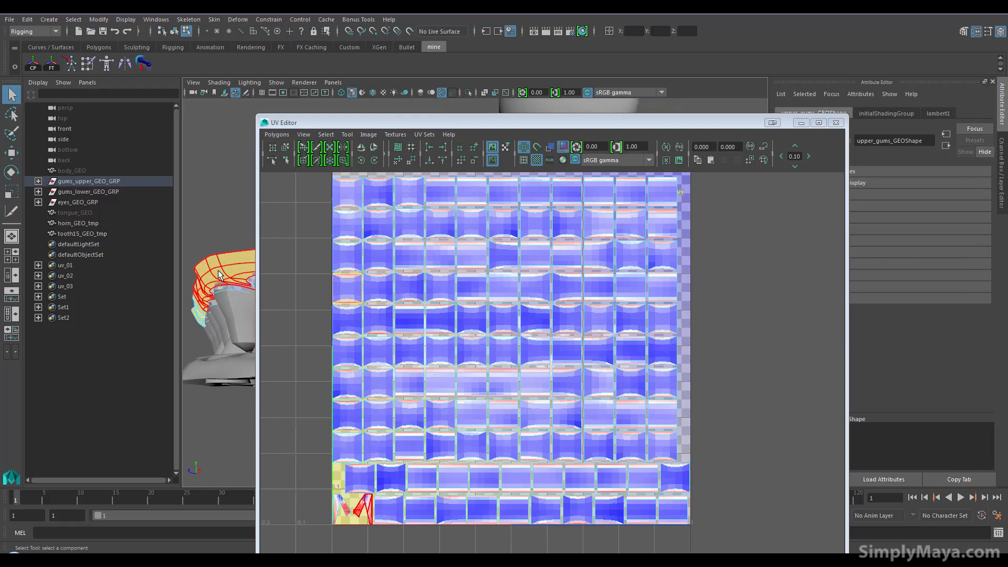
alt+drag(222, 271, 333, 284)
alt+right_drag(624, 215, 598, 206)
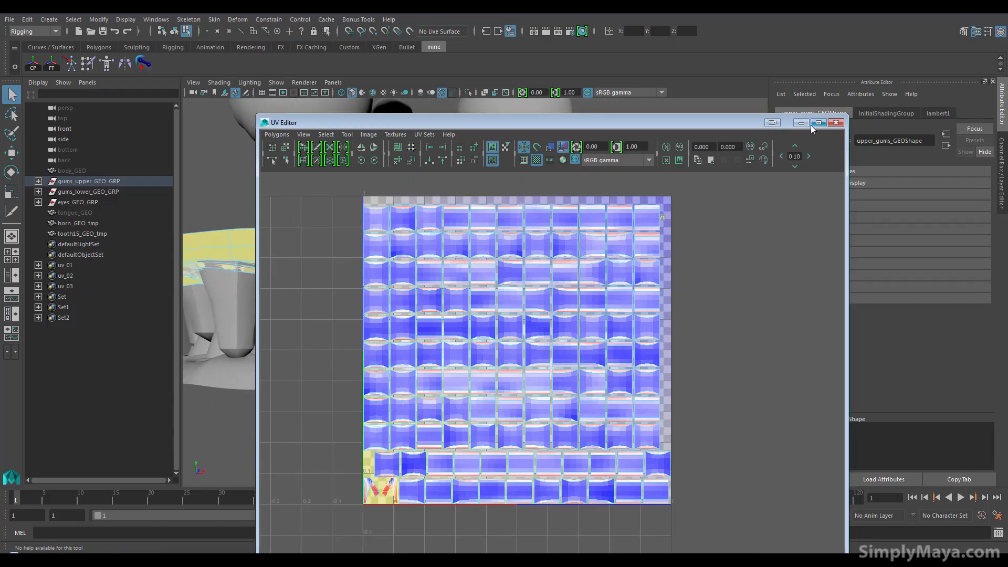
Minimise the UV Editor and return the upper gums to object mode
click(801, 122)
alt+drag(431, 294, 465, 351)
right_drag(450, 256, 496, 251)
click(482, 356)
click(474, 376)
alt+drag(525, 387, 472, 382)
right_drag(458, 366, 471, 250)
Apply a planar UV projection along the Y axis, fitted to the bounding box, to the upper gums and return them to object mode
key(space)
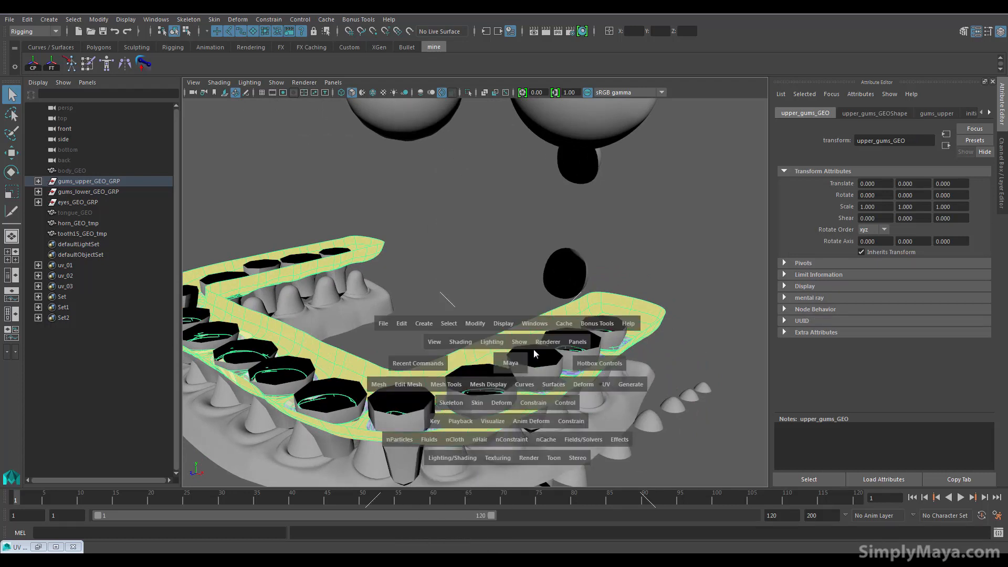
click(605, 384)
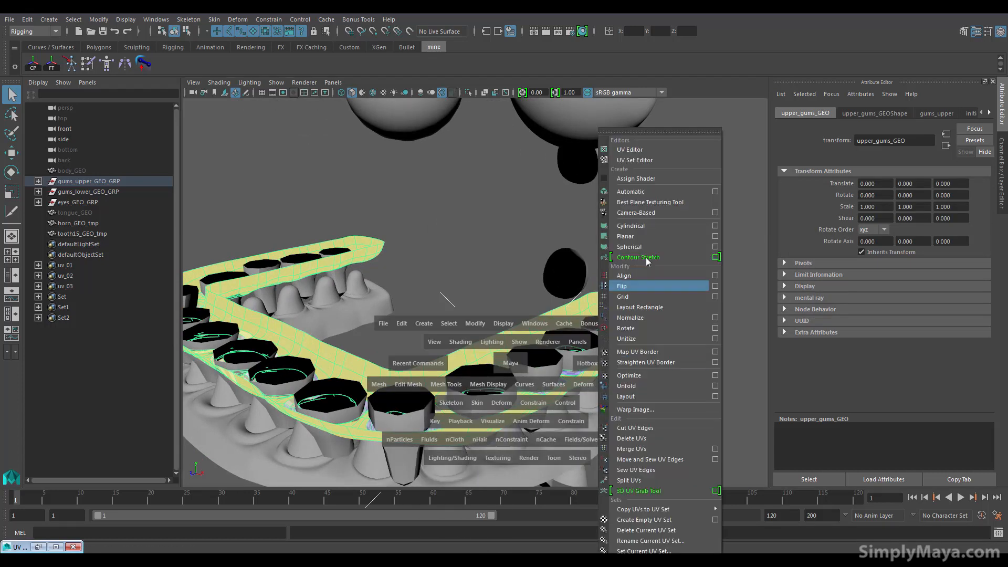
click(715, 236)
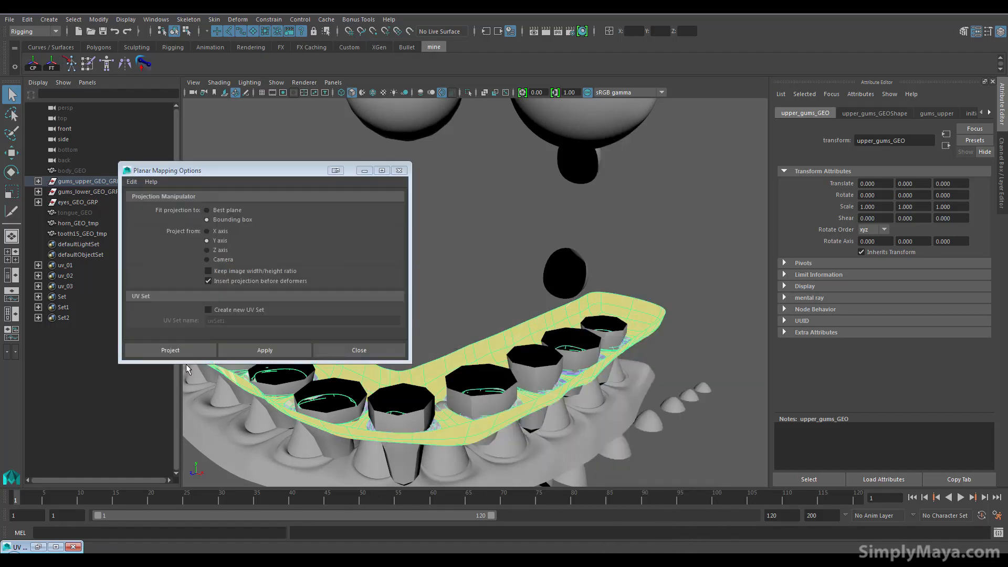
click(183, 351)
alt+drag(387, 320, 518, 231)
alt+drag(389, 179, 516, 288)
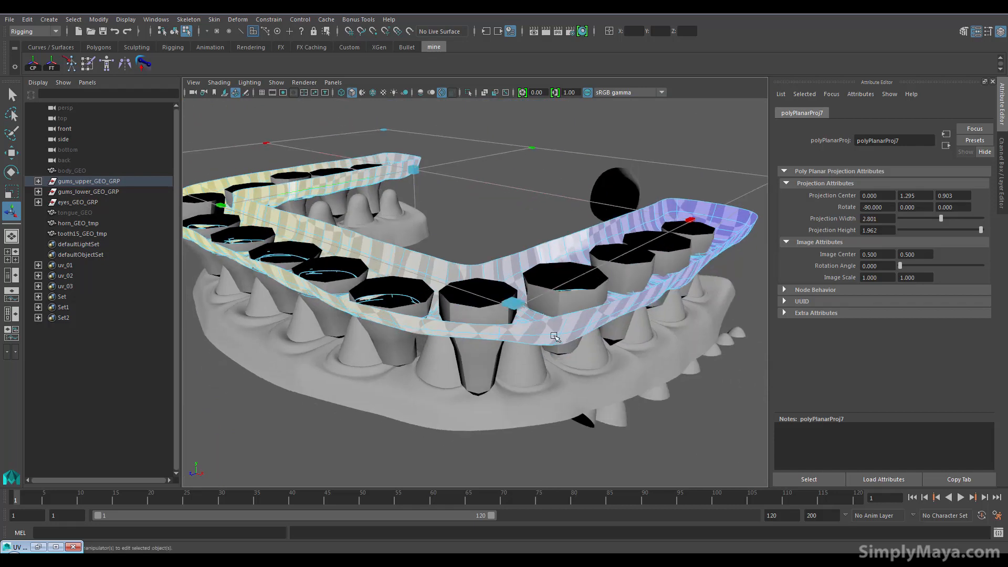
click(495, 451)
right_click(537, 317)
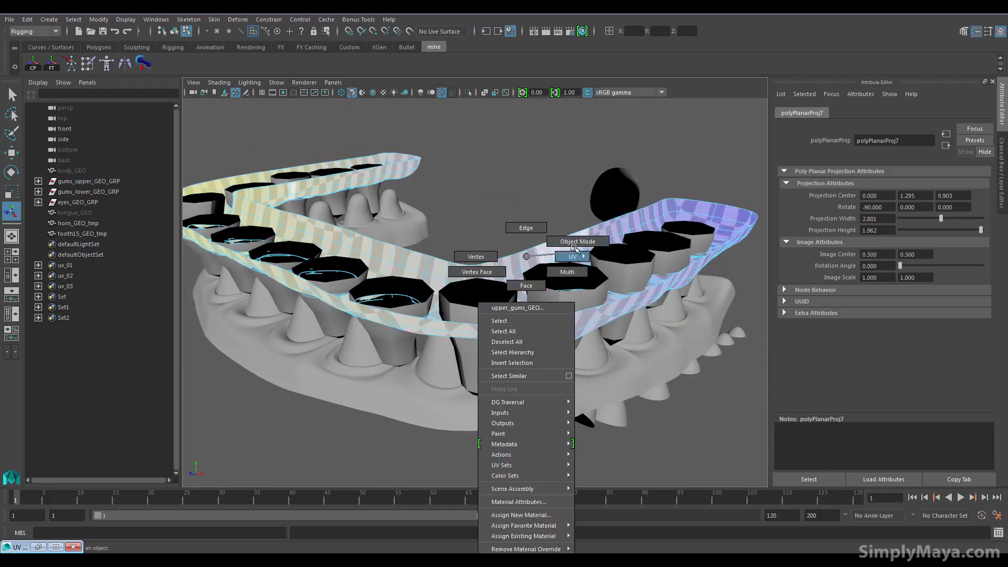
click(538, 318)
Open the UV Editor on the upper gums' planar-projected UVs
key(space)
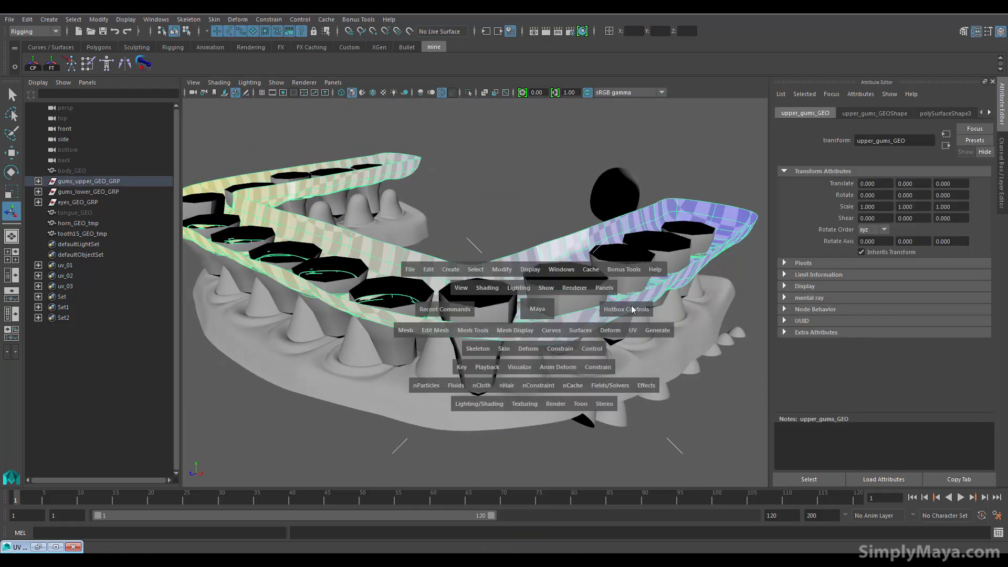
click(634, 331)
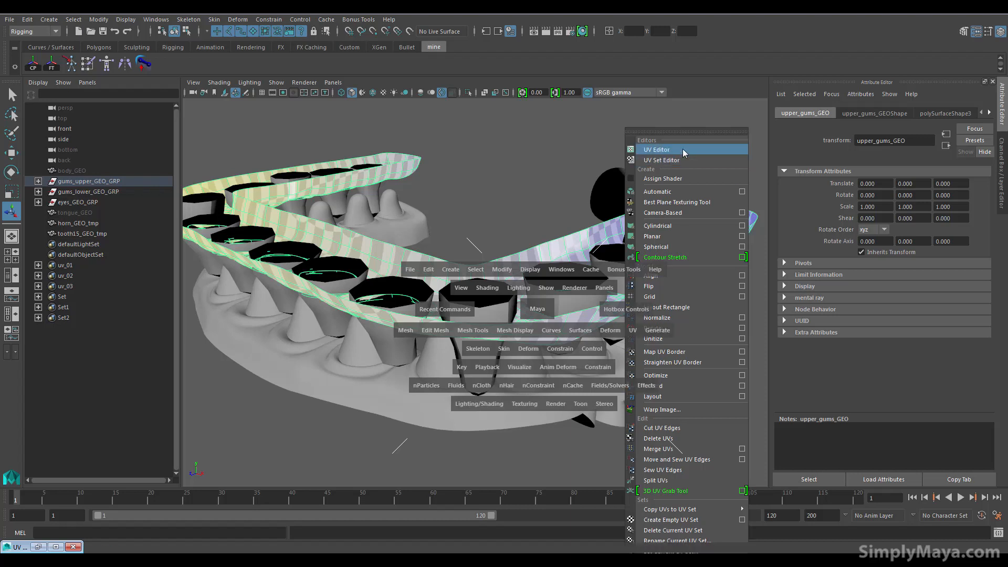
click(682, 149)
scroll(547, 332, down, 1)
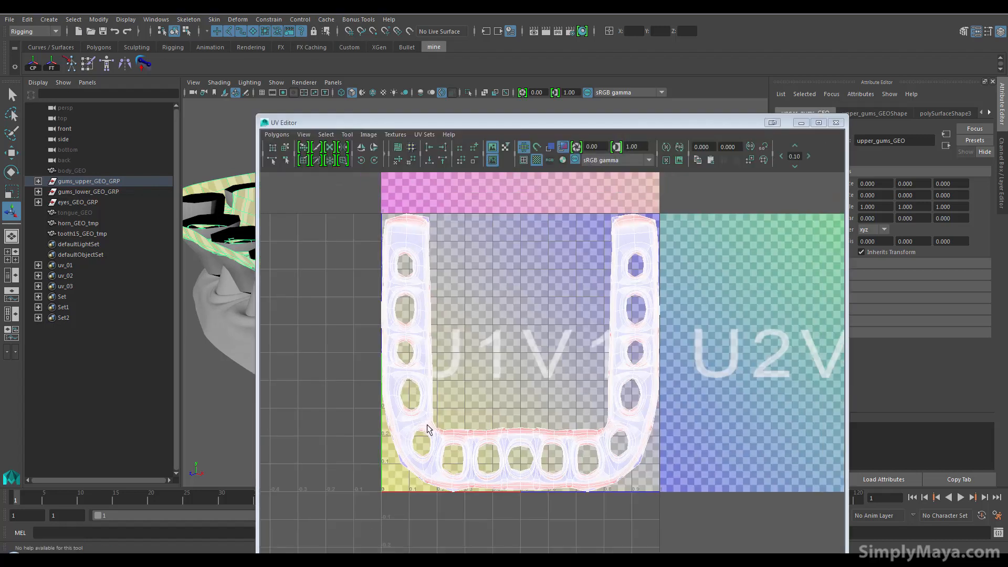
Select all of the upper gums' UVs and run Unfold on them
click(276, 135)
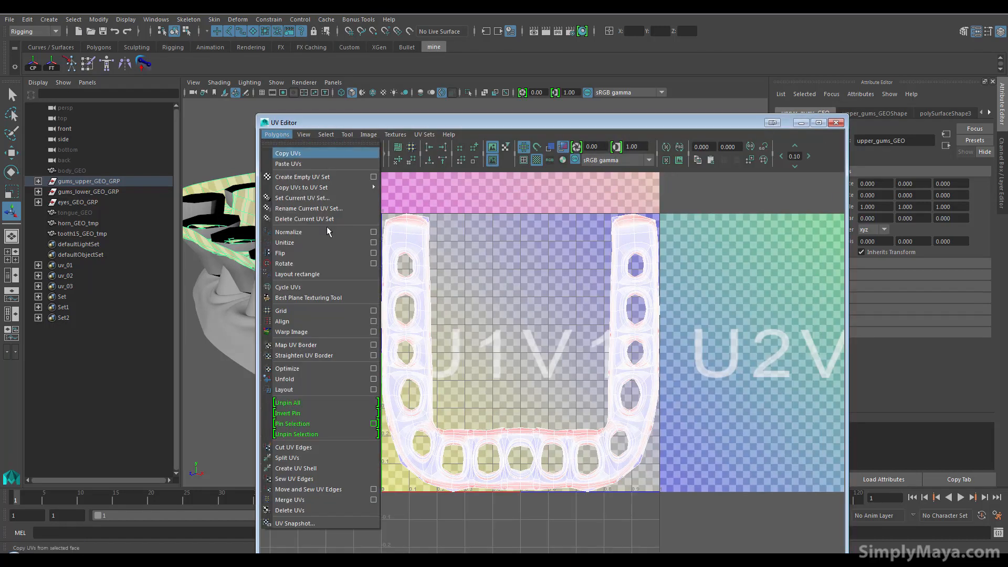
click(346, 379)
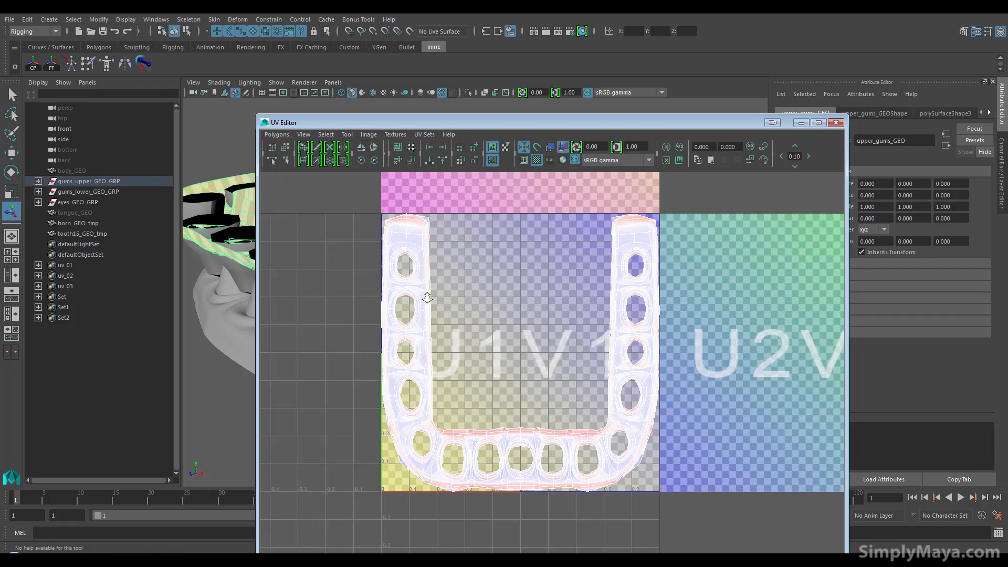
scroll(426, 295, down, 2)
right_drag(425, 295, 394, 285)
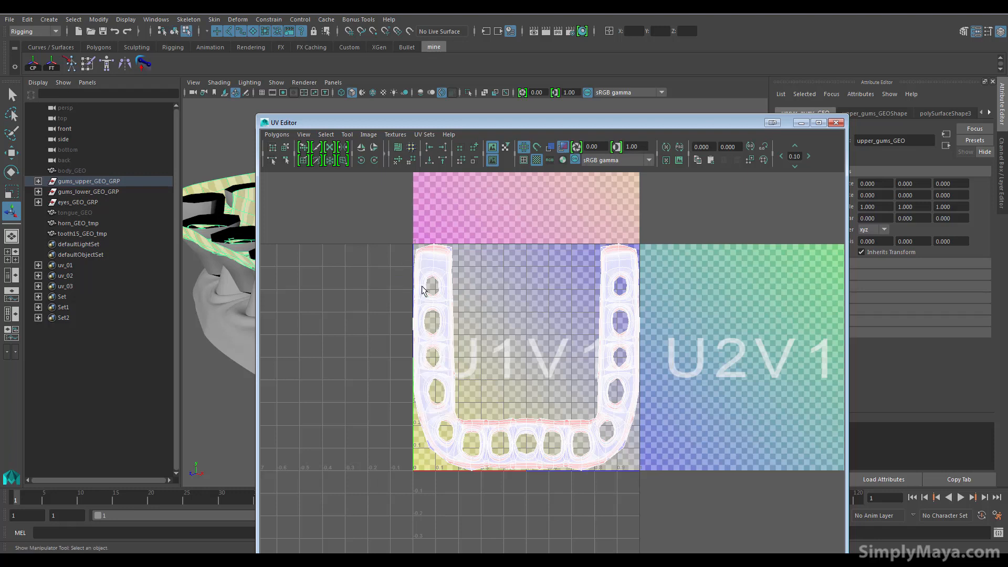
click(427, 285)
click(281, 136)
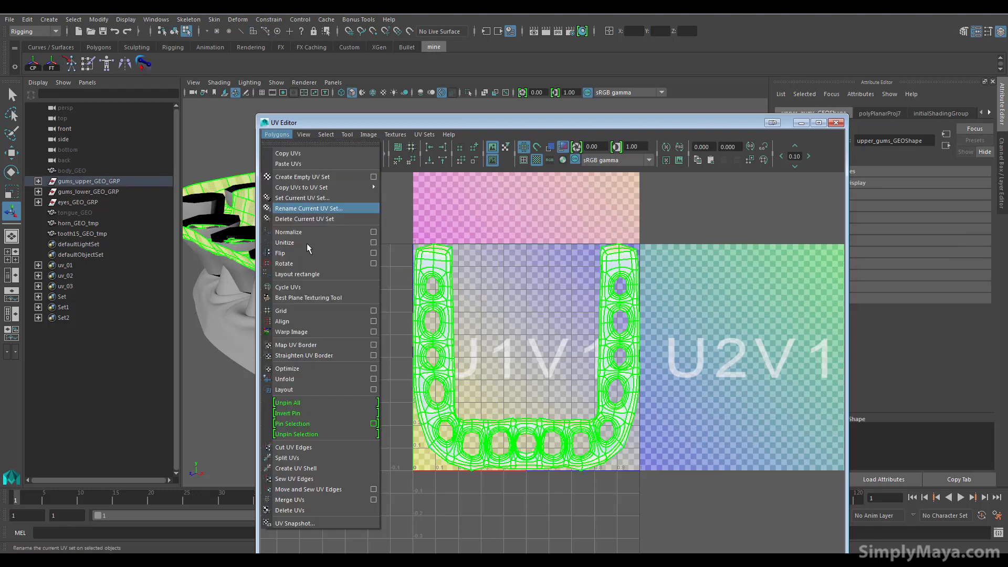
click(309, 377)
Examine the checker texture on the upper gums and the unfolded UV shell for stretching
alt+middle_drag(461, 357, 493, 344)
drag(485, 126, 732, 354)
alt+drag(368, 272, 363, 247)
alt+middle_drag(441, 224, 423, 296)
mouse_move(422, 296)
alt+mouse_down()
mouse_move(420, 273)
mouse_move(419, 299)
alt+mouse_up()
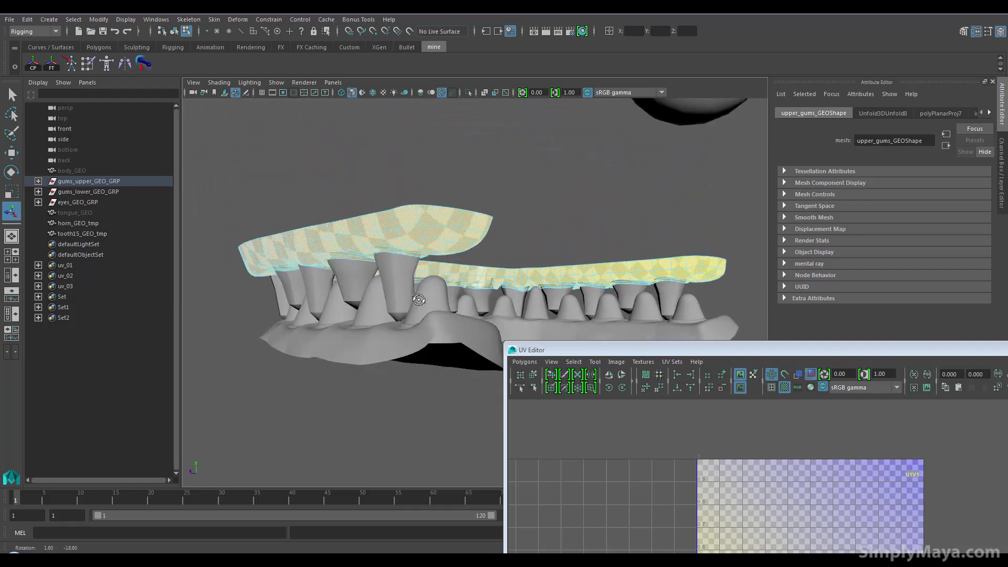
drag(632, 350, 563, 129)
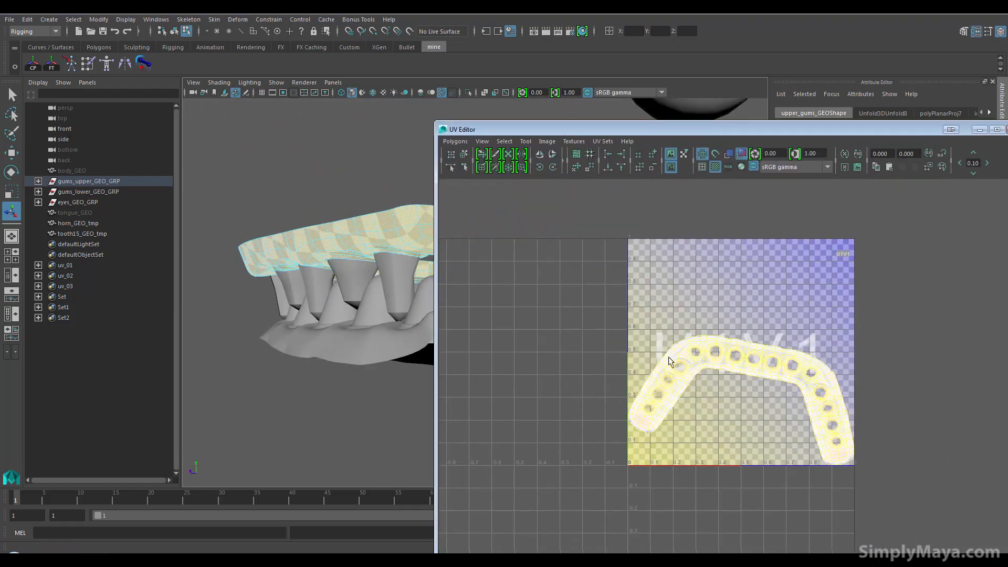
key(f)
scroll(773, 367, up, 6)
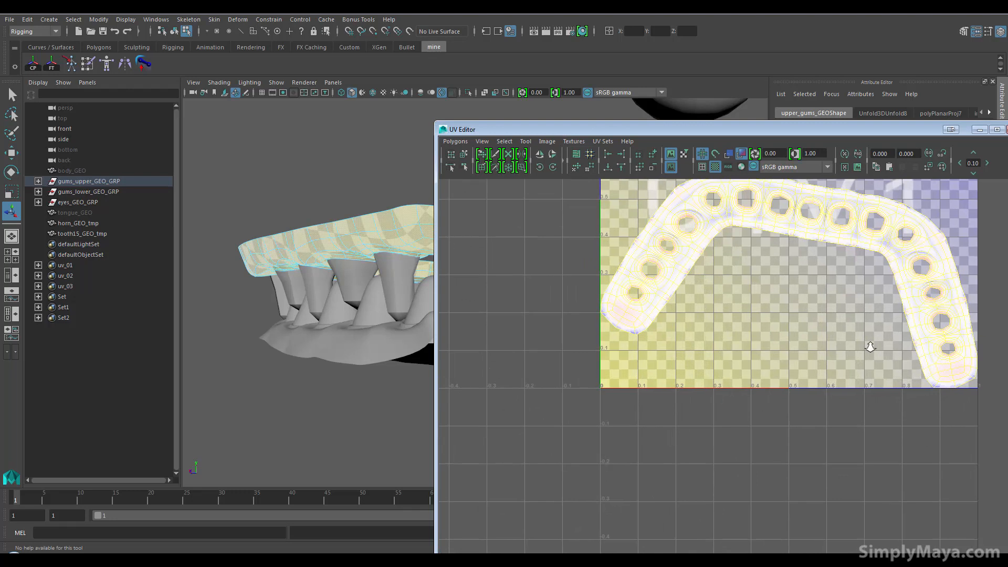
alt+middle_drag(702, 268, 758, 438)
Activate the Cut UV Tool and hide the UV distortion shading and checker texture
click(587, 436)
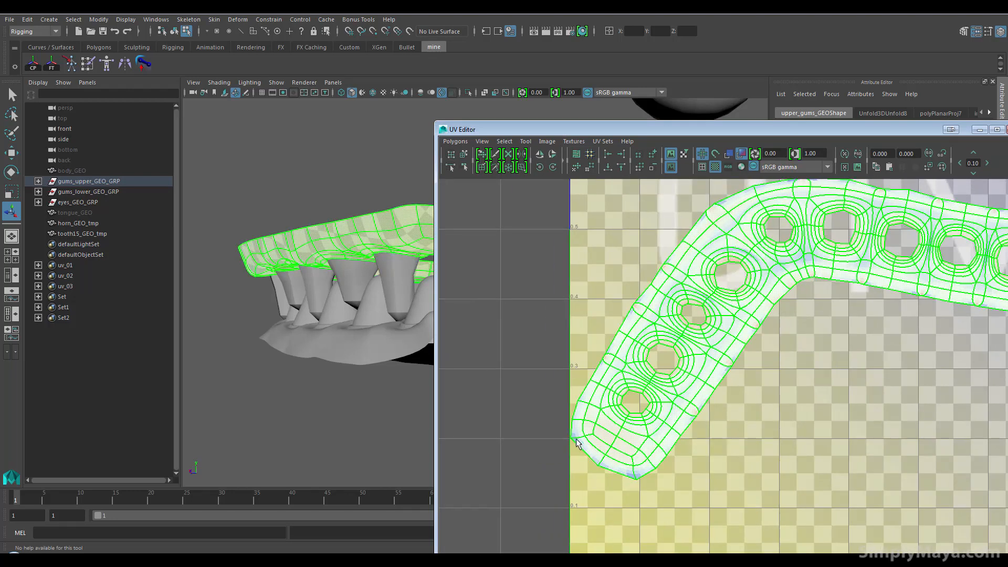
click(495, 153)
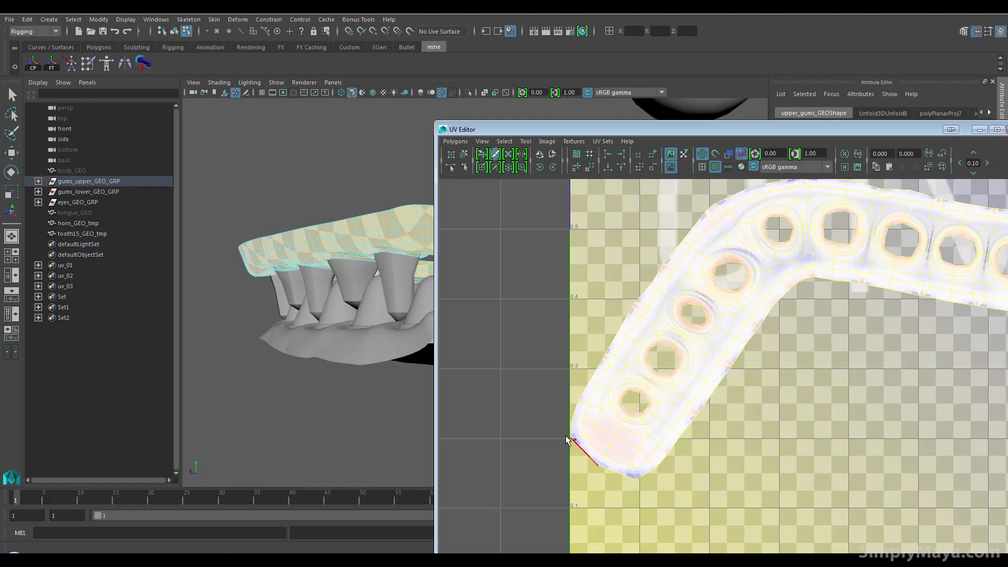
scroll(730, 190, up, 2)
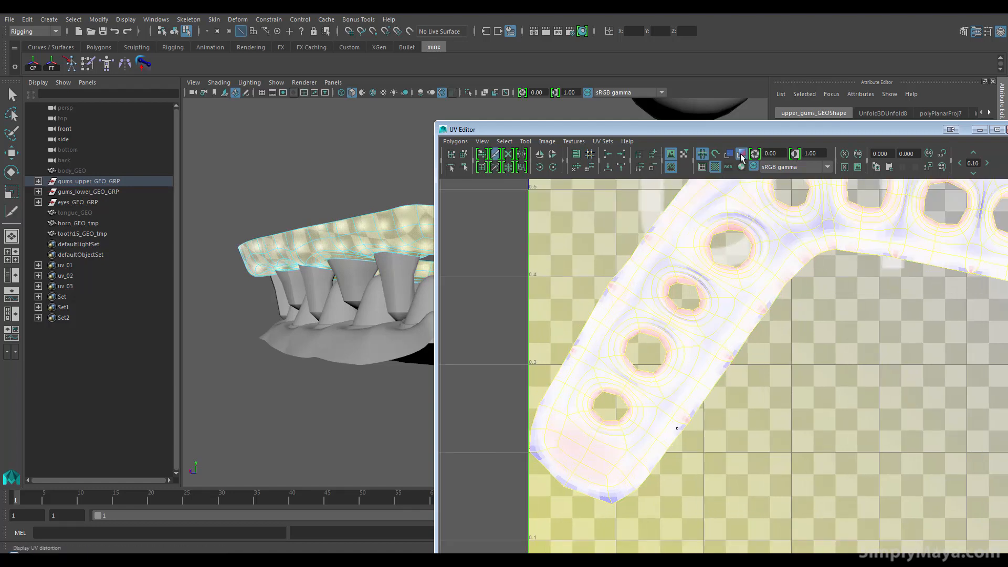
click(740, 153)
click(715, 167)
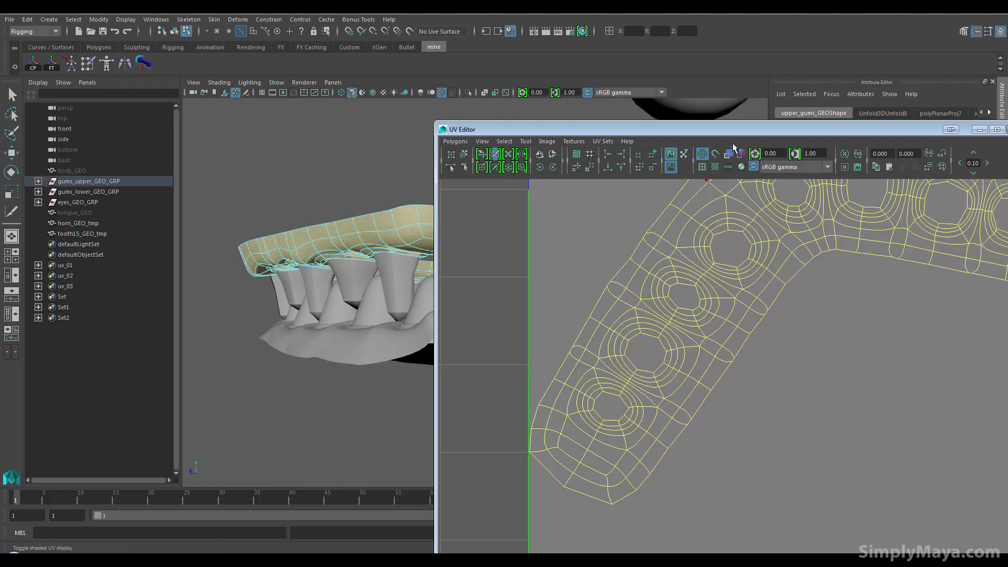
Cut short UV seams at both corners of the gum strip's lower-left end
alt+middle_drag(636, 353, 680, 297)
scroll(688, 378, up, 2)
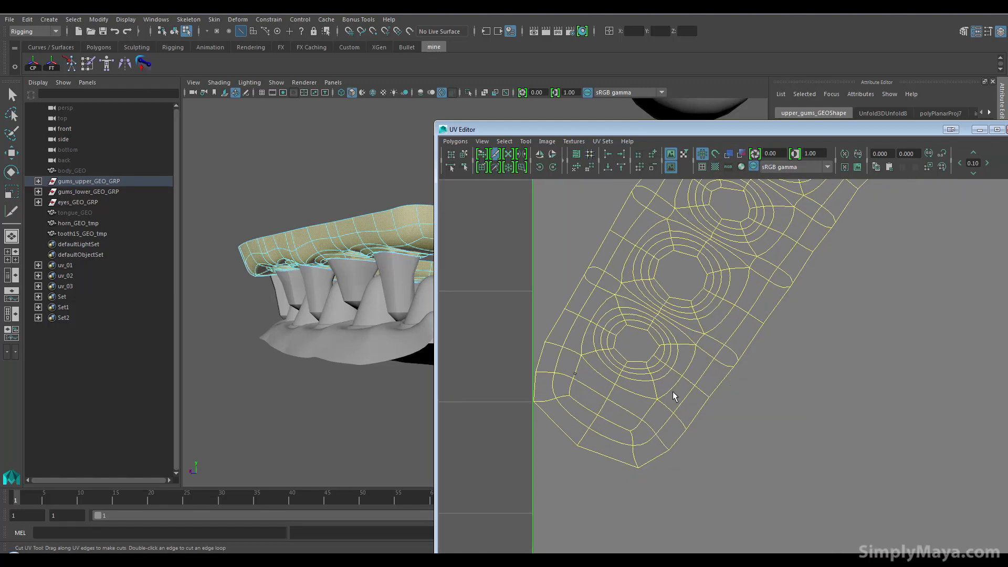
click(545, 407)
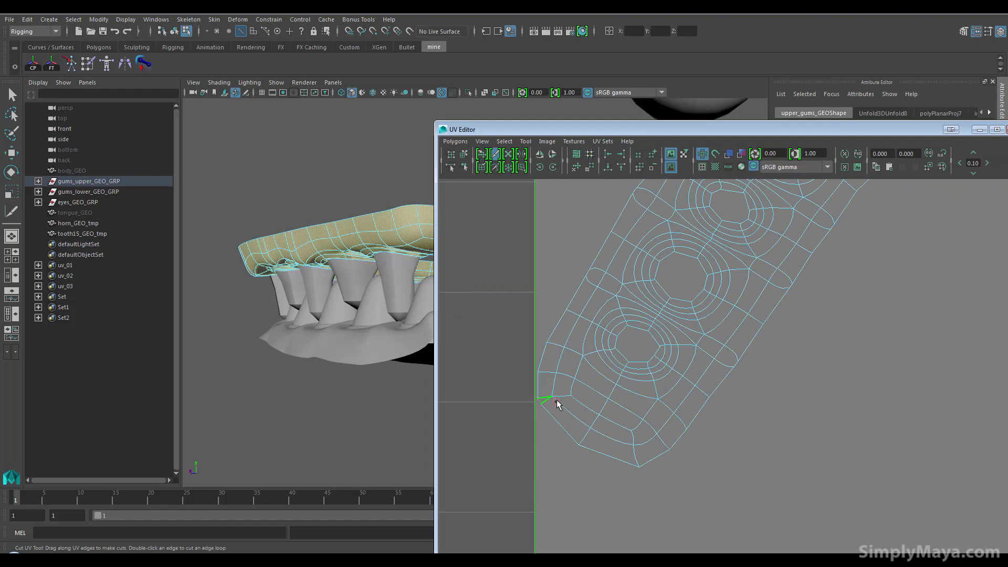
click(567, 399)
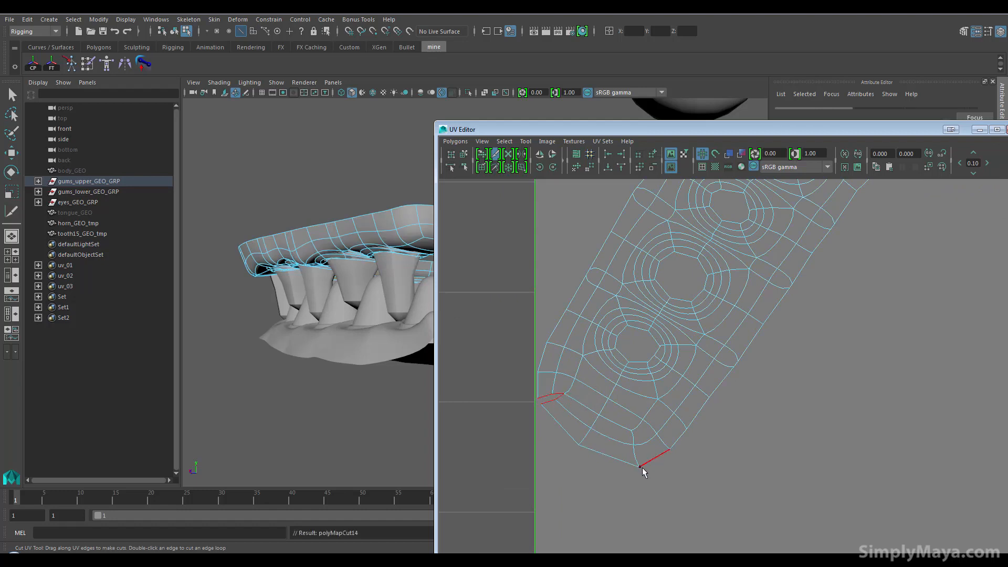
drag(636, 459, 645, 427)
Cut UV seams across the gum strip at both of its bends
alt+middle_drag(811, 225, 547, 470)
scroll(582, 427, down, 4)
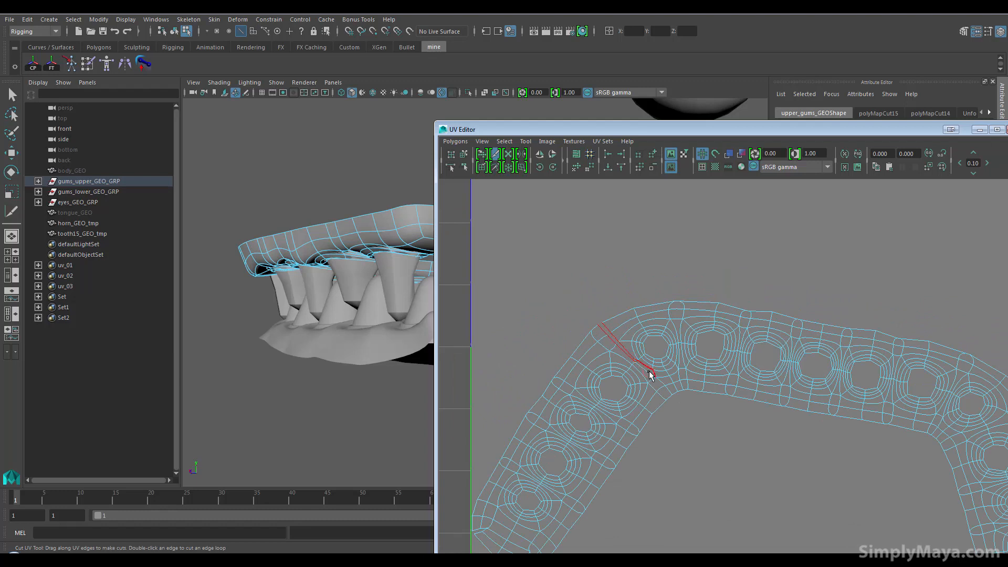
drag(680, 412, 681, 412)
alt+middle_drag(721, 419, 468, 393)
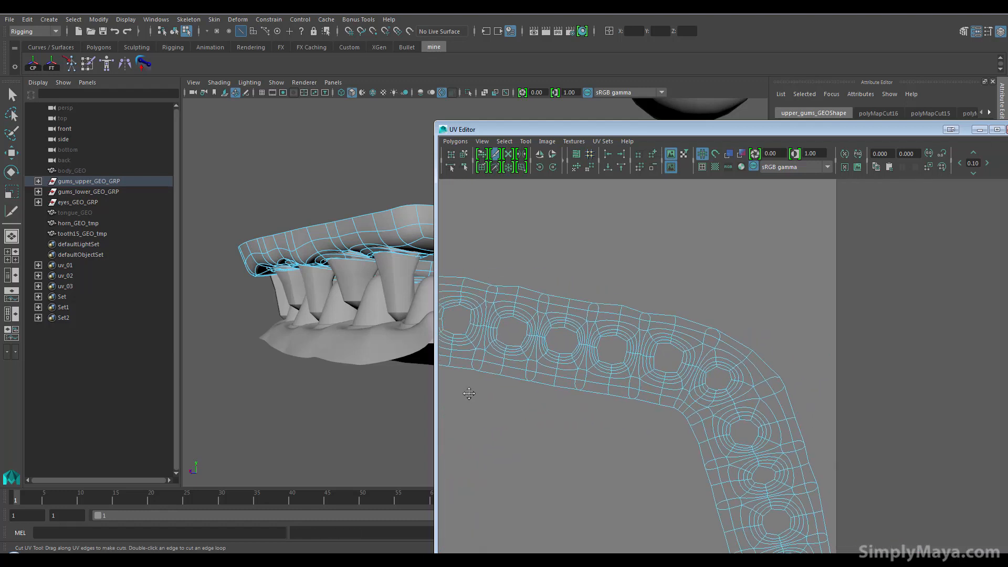
mouse_move(738, 401)
mouse_down()
mouse_move(754, 387)
mouse_move(797, 383)
mouse_up()
Cut short UV seams at the corners of the gum strip's other end, undoing a stray cut
alt+middle_drag(763, 353, 645, 161)
drag(656, 431, 648, 446)
click(698, 414)
key(ctrl+z)
drag(723, 429, 722, 428)
Run Unfold on the upper gums' UVs using the new seams
alt+middle_drag(596, 344, 717, 447)
alt+middle_drag(620, 421, 642, 429)
scroll(642, 429, down, 5)
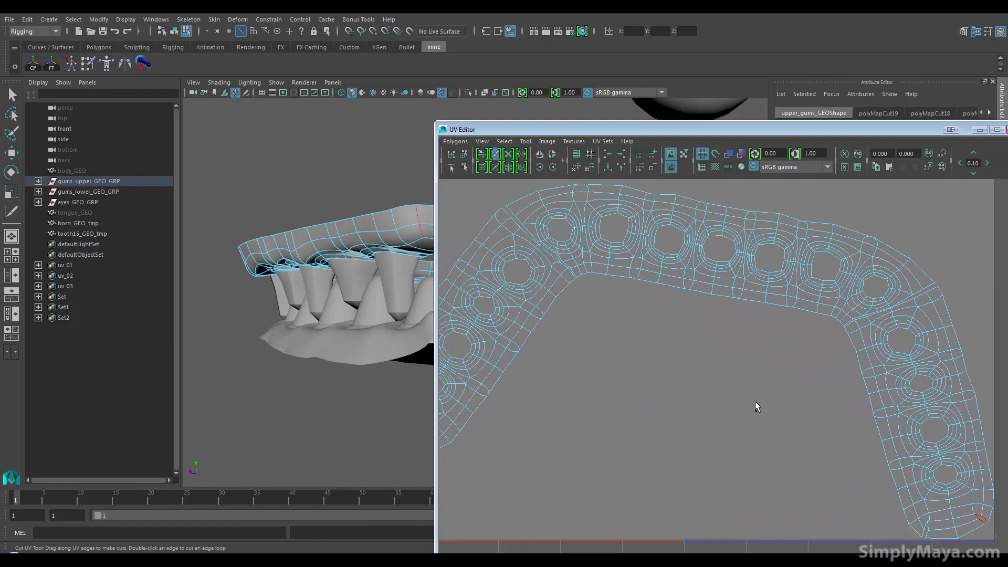
click(455, 142)
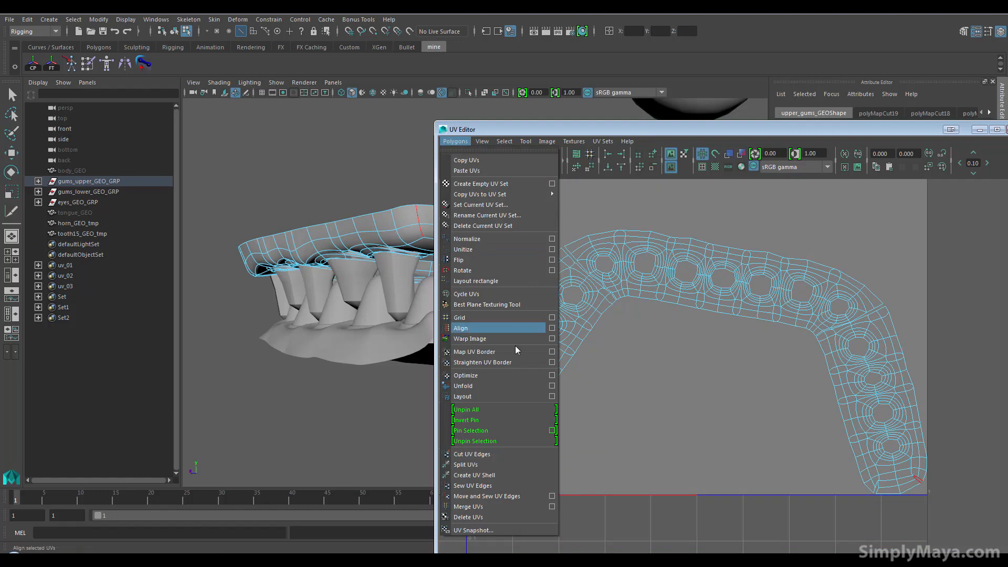
click(533, 387)
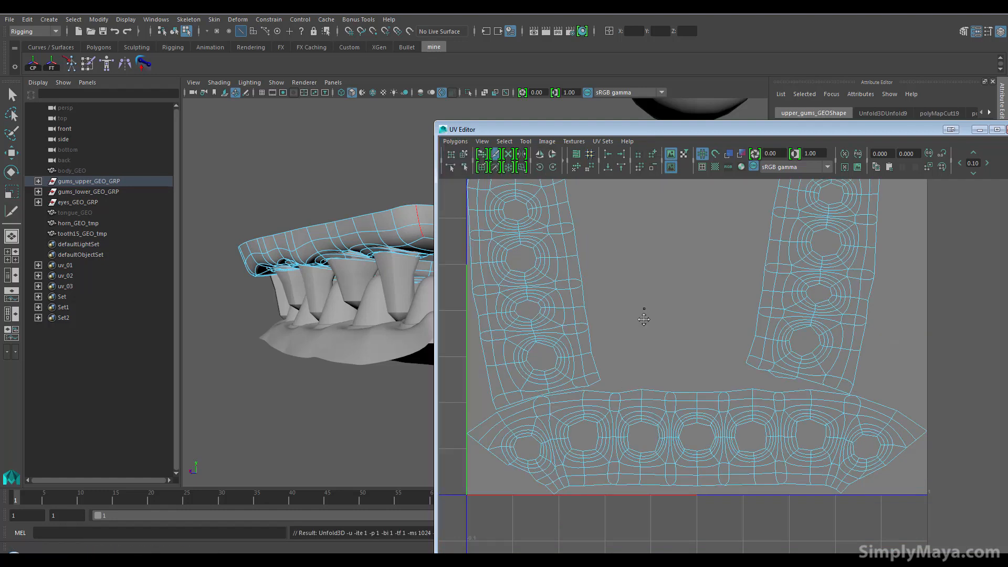
Show the checker texture and examine it on the upper gums from several sides, comparing it with the cut UV shells
click(715, 167)
alt+drag(372, 287, 522, 288)
alt+right_drag(324, 297, 369, 313)
mouse_move(368, 313)
alt+mouse_down()
mouse_move(327, 313)
mouse_move(368, 309)
alt+mouse_up()
alt+right_drag(284, 310, 315, 307)
alt+middle_drag(315, 307, 247, 288)
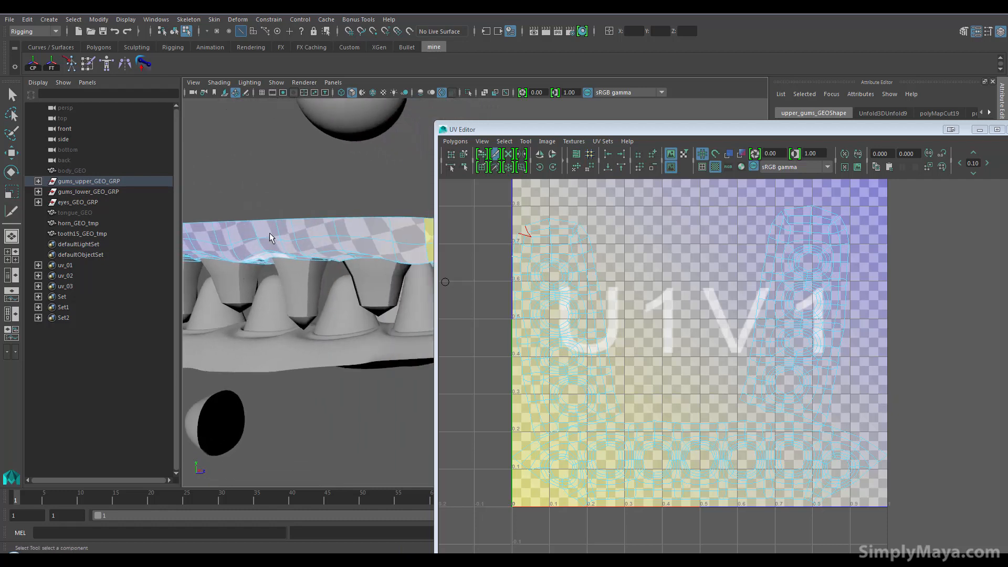
mouse_move(556, 250)
shift+right_down()
mouse_move(552, 231)
mouse_move(713, 185)
mouse_move(575, 245)
shift+right_up()
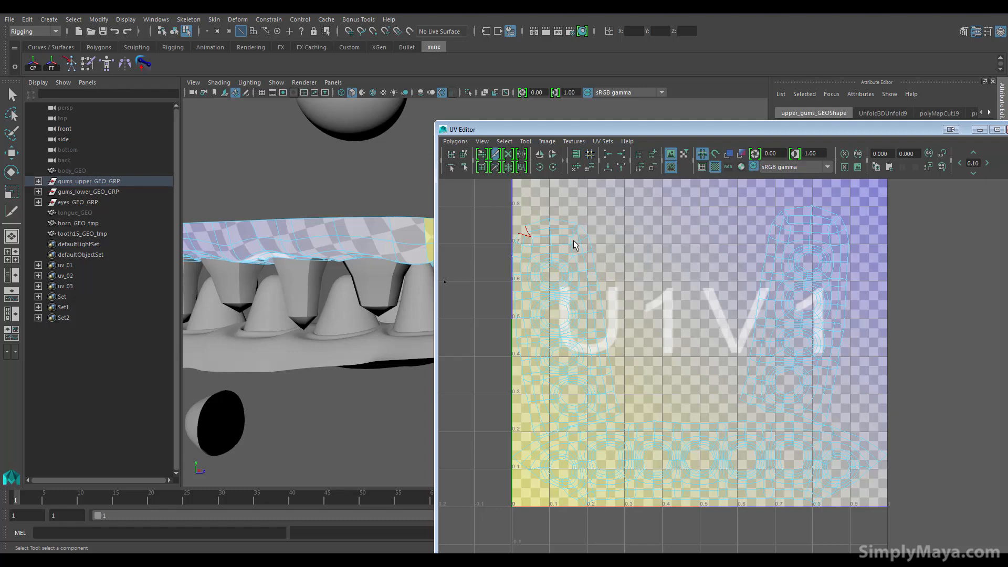
click(714, 167)
alt+middle_drag(614, 337, 628, 305)
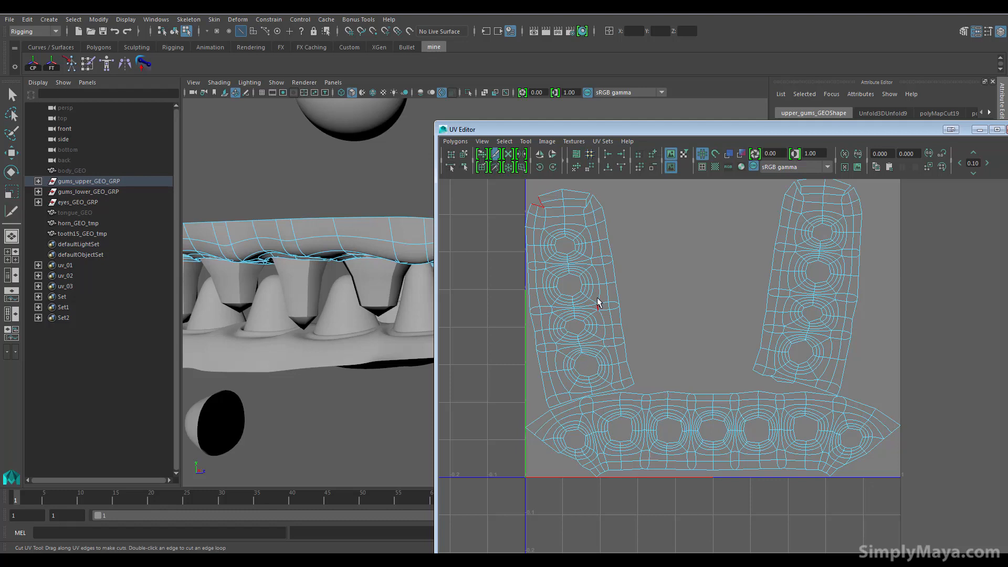
click(715, 167)
alt+drag(411, 279, 297, 254)
click(257, 219)
alt+drag(257, 219, 272, 292)
Minimise the UV Editor and unhide tongue_GEO and body_GEO
drag(926, 131, 734, 148)
click(792, 149)
click(88, 213)
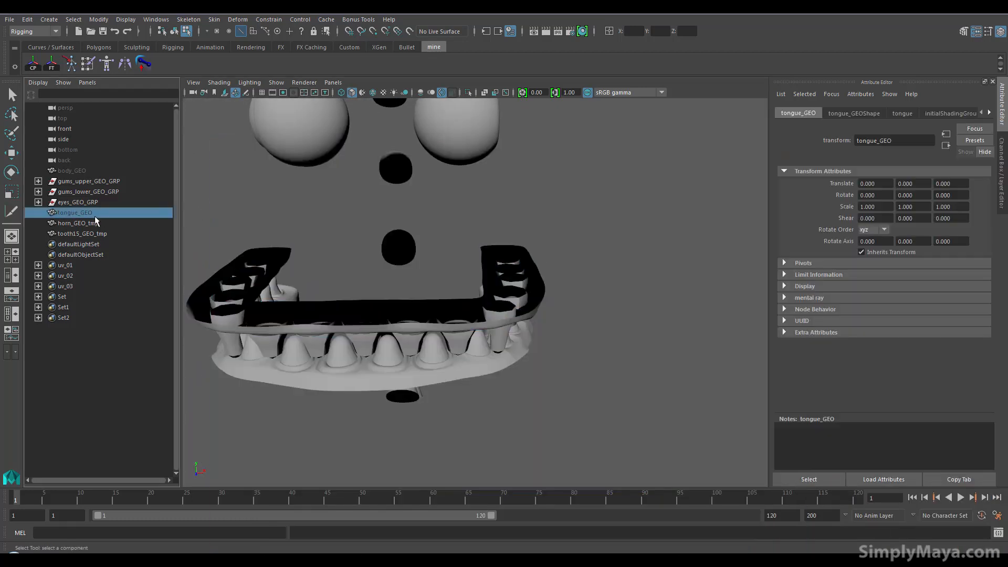
key(shift+h)
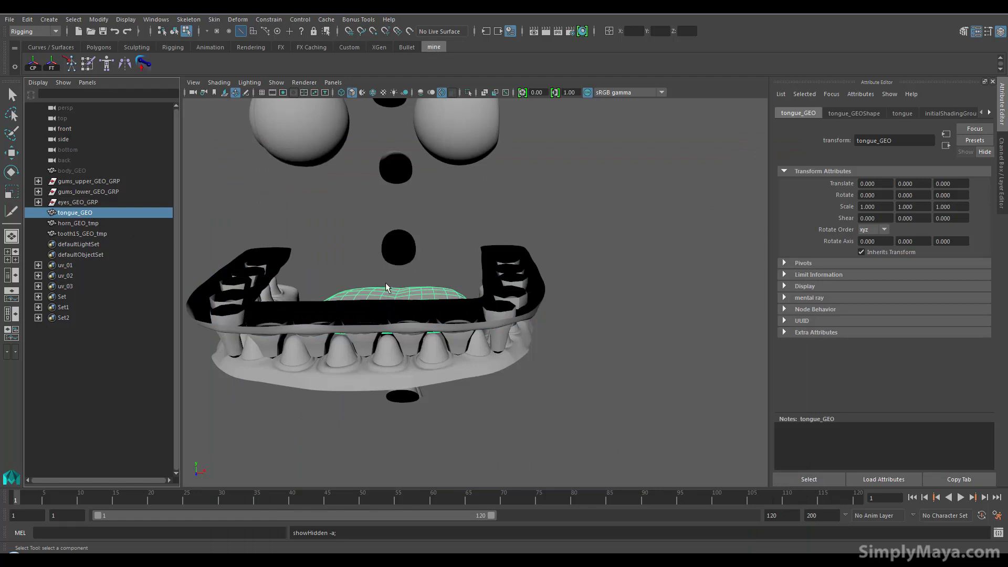
alt+drag(385, 278, 231, 267)
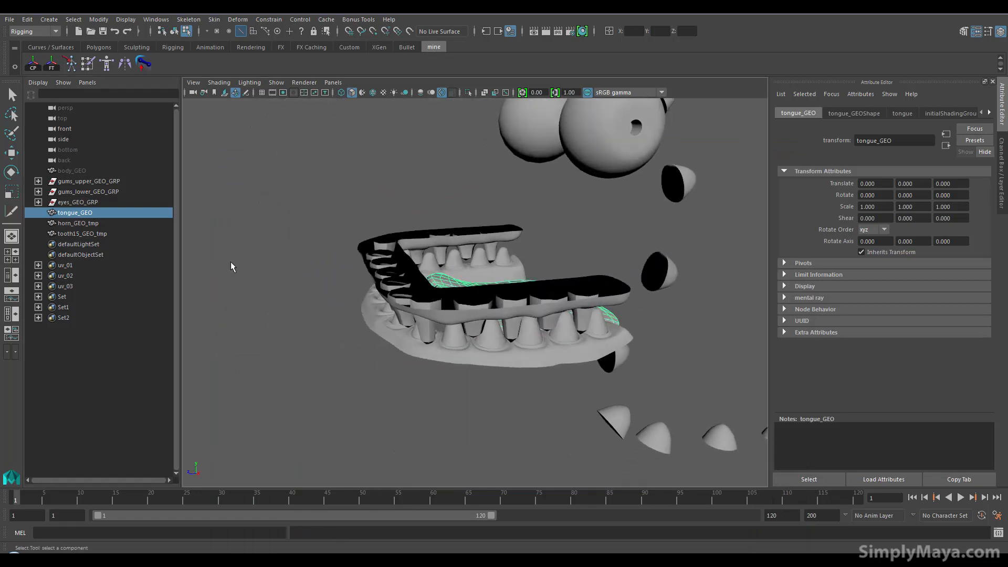
click(93, 223)
click(73, 172)
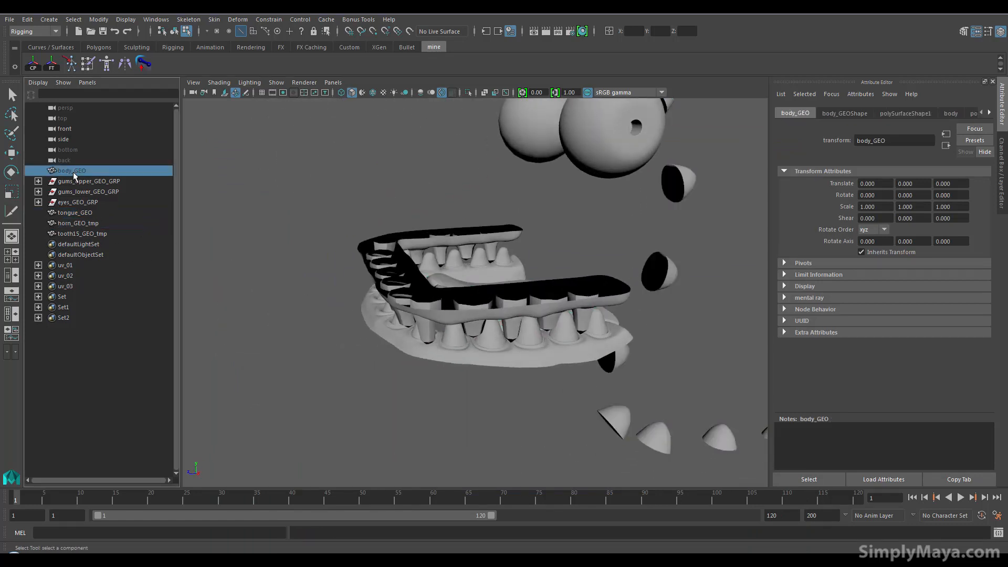
key(shift+h)
Move the left outer eye vertically down into its socket, deselect it and view the whole character
alt+drag(285, 239, 434, 231)
alt+drag(563, 163, 540, 150)
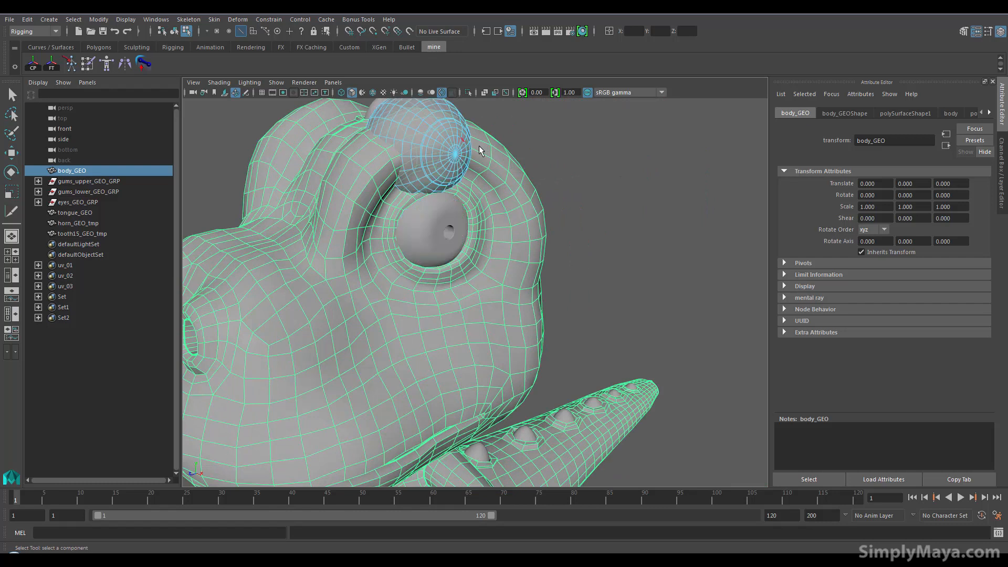
key(w)
right_drag(444, 135, 495, 119)
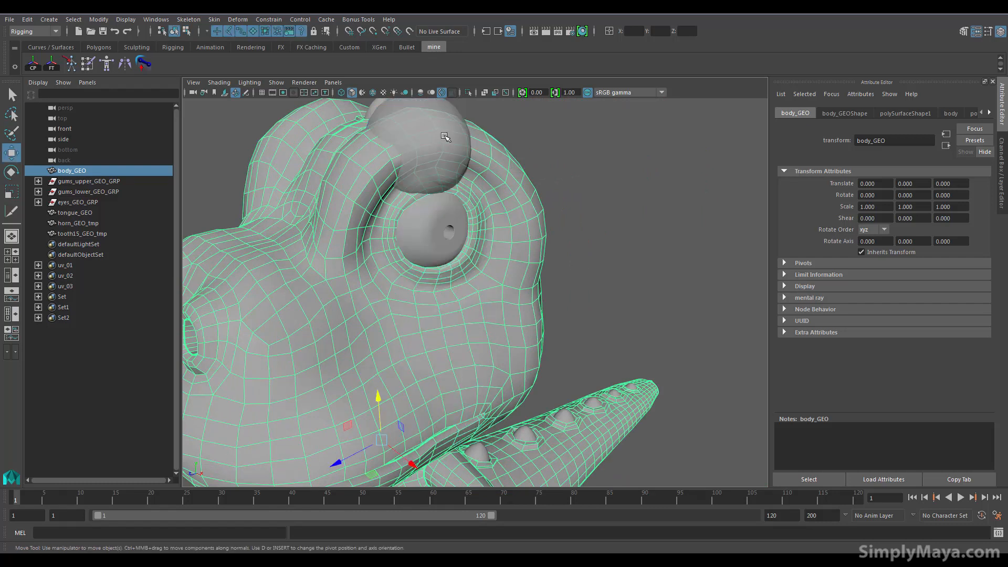
click(446, 137)
scroll(469, 176, down, 3)
drag(438, 150, 441, 201)
scroll(443, 202, up, 5)
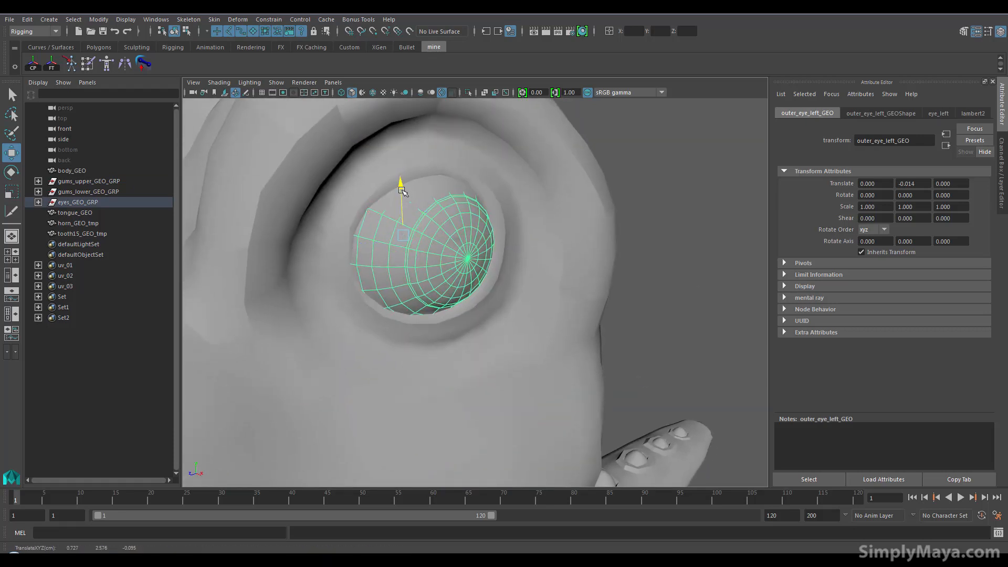
drag(402, 190, 401, 188)
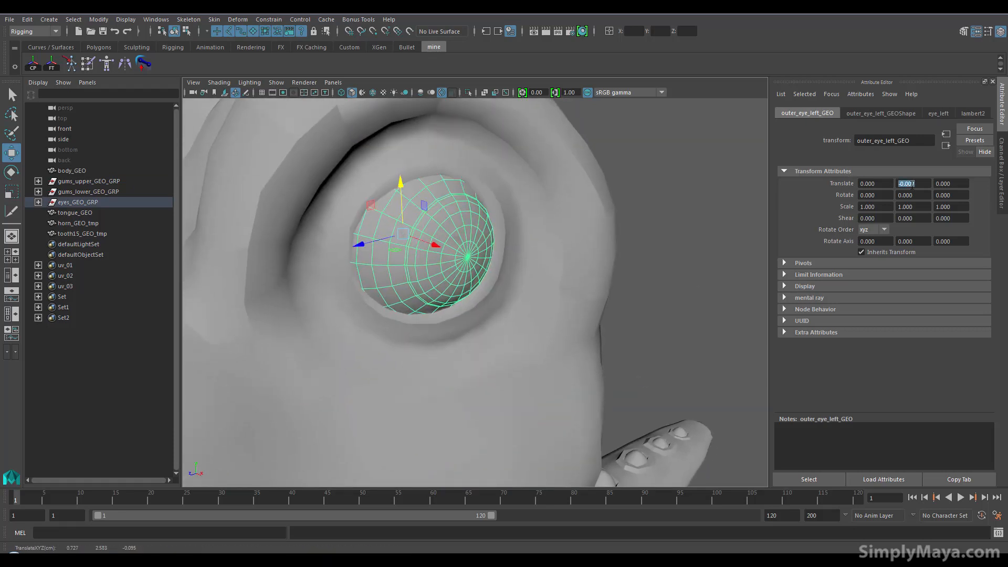
click(714, 278)
scroll(683, 304, down, 5)
alt+drag(674, 313, 424, 259)
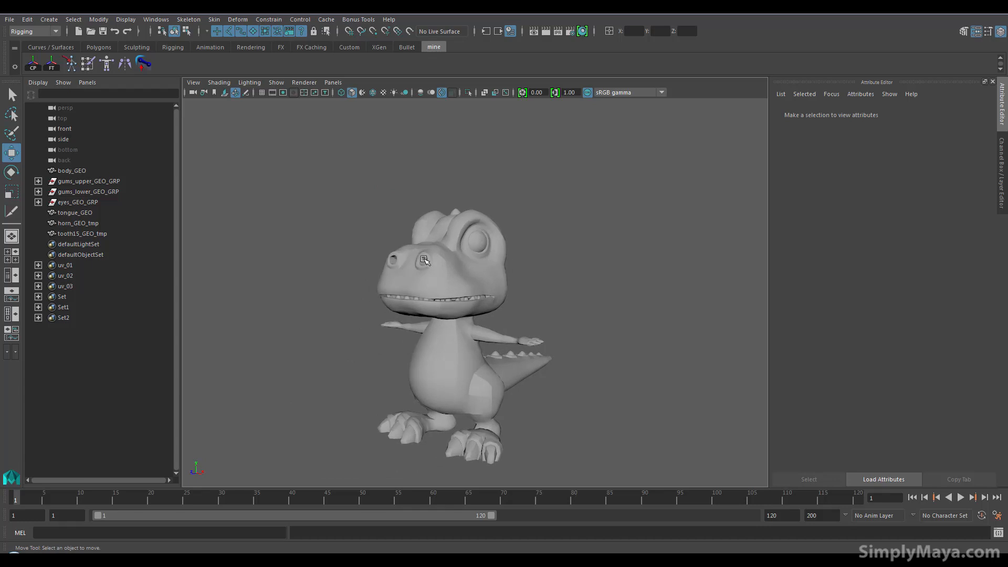